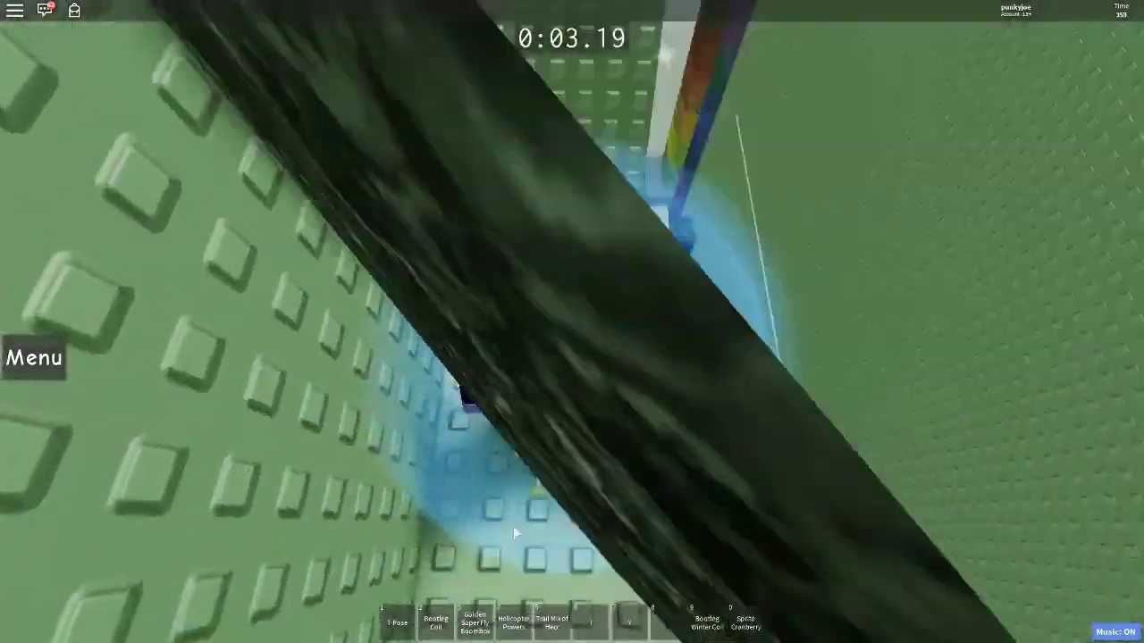
- Bring up the gear inventory while climbing from the green section into the orange lava stage
key(grave)
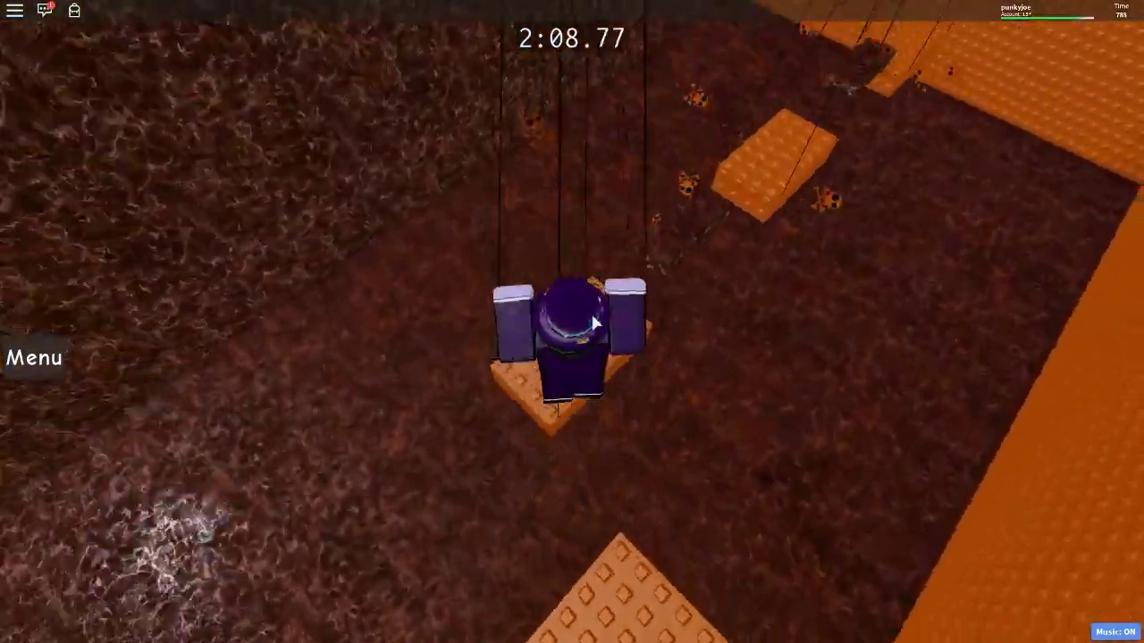
- Cross the hanging platforms and orange pads to the ledge beside the orange wall
key(w)
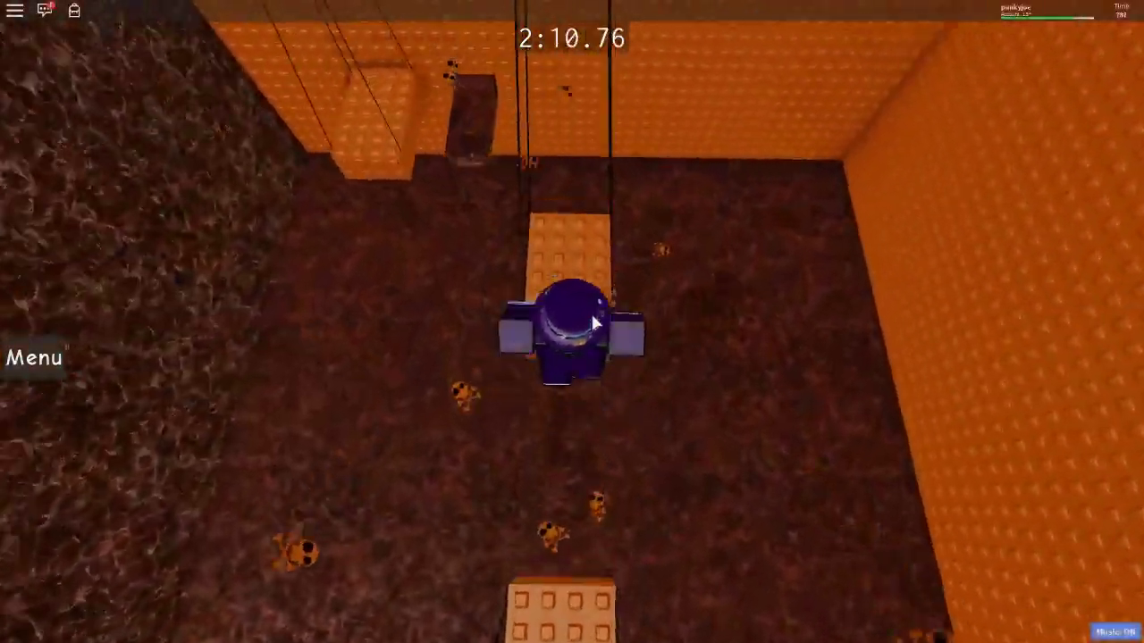
key(w)
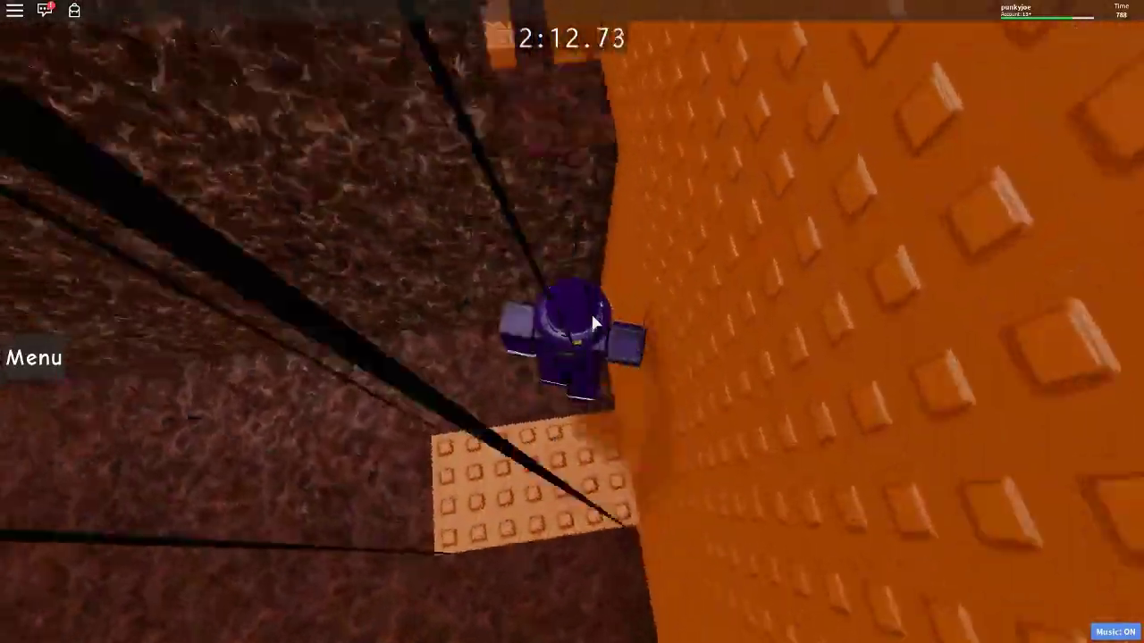
key(w)
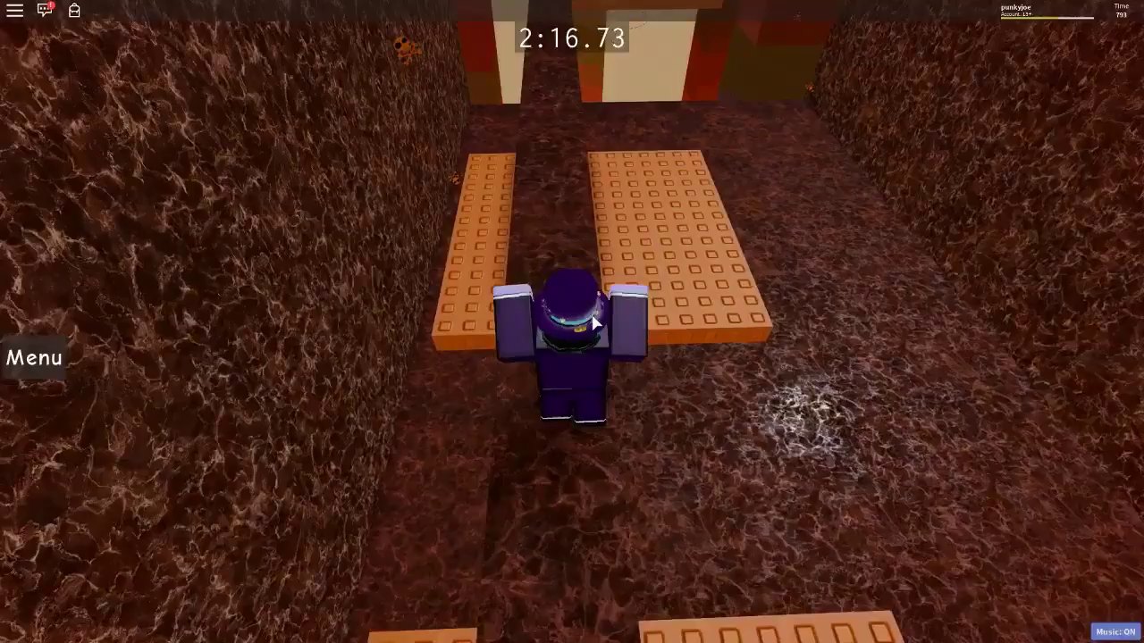
key(w)
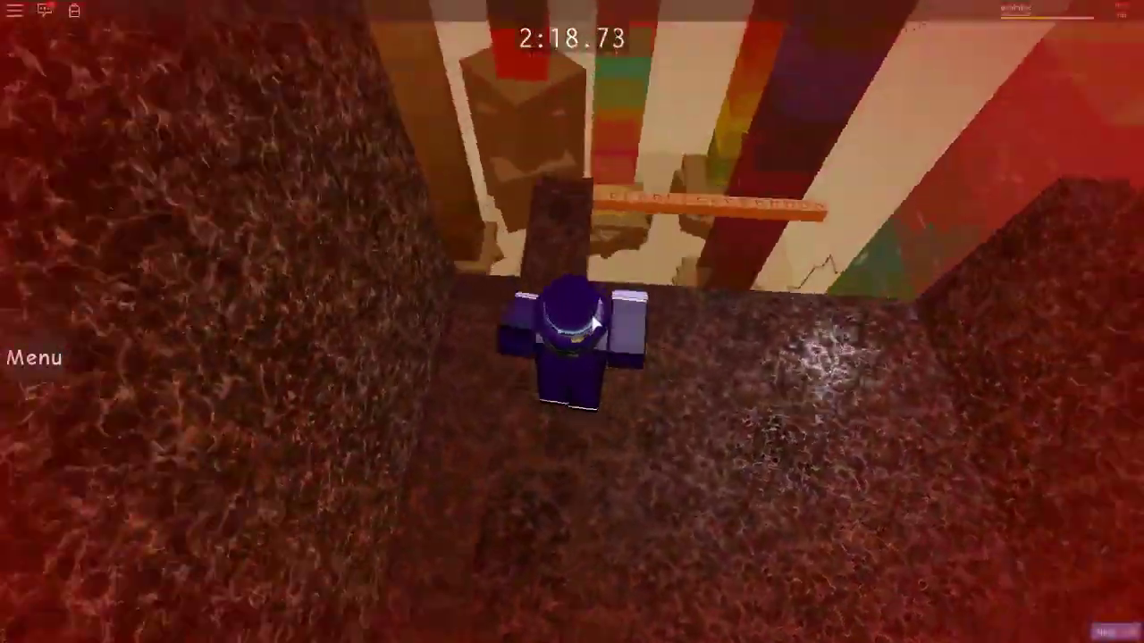
key(w)
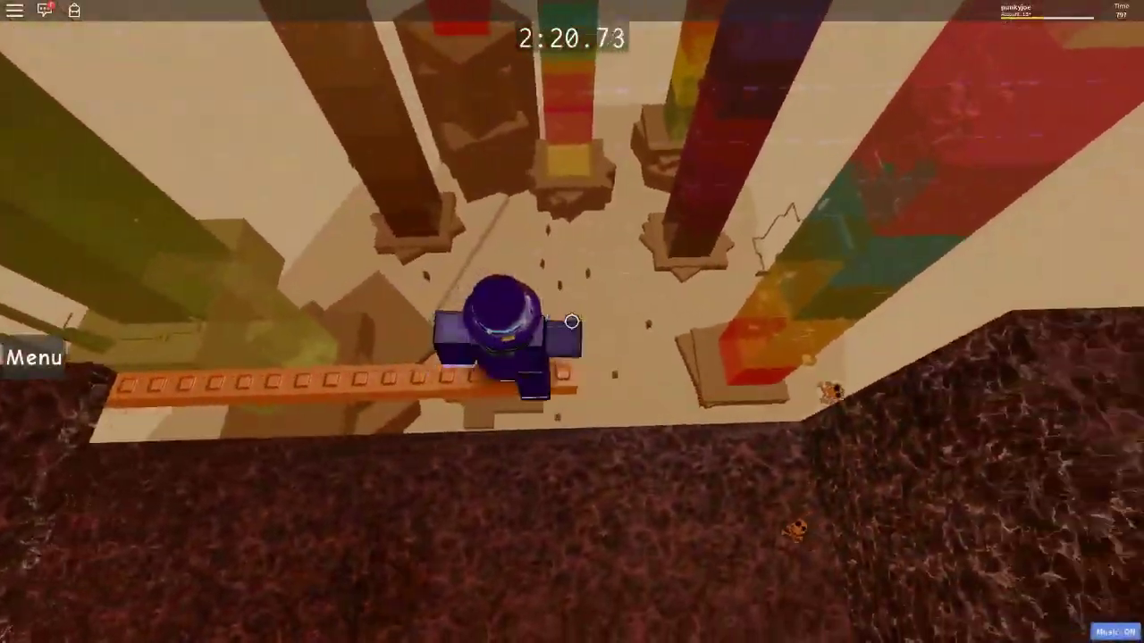
key(w)
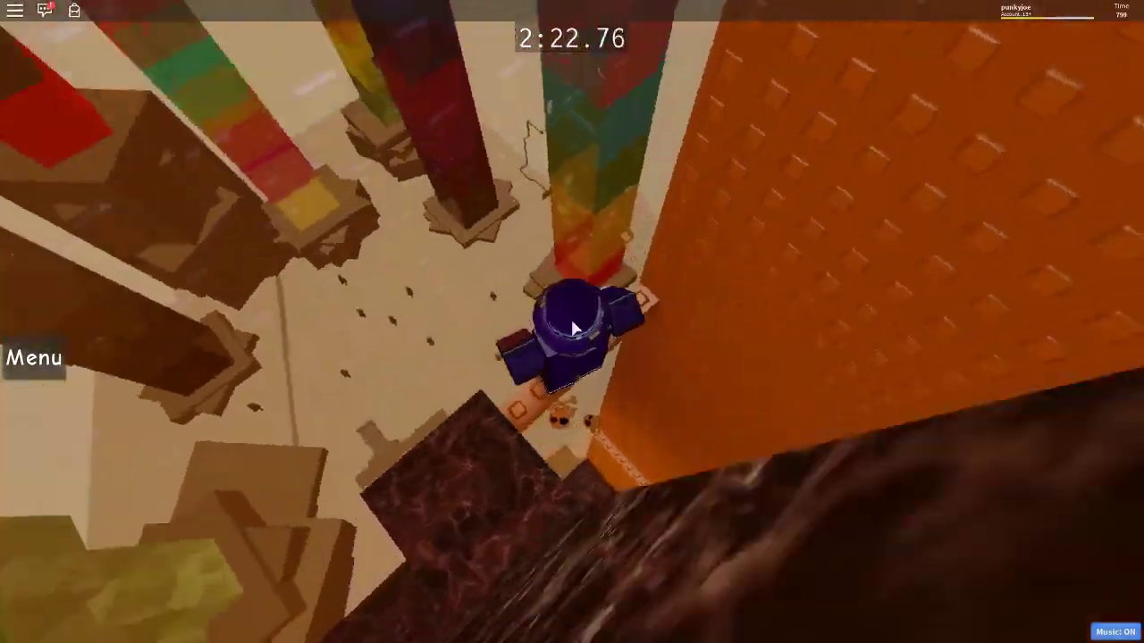
key(w)
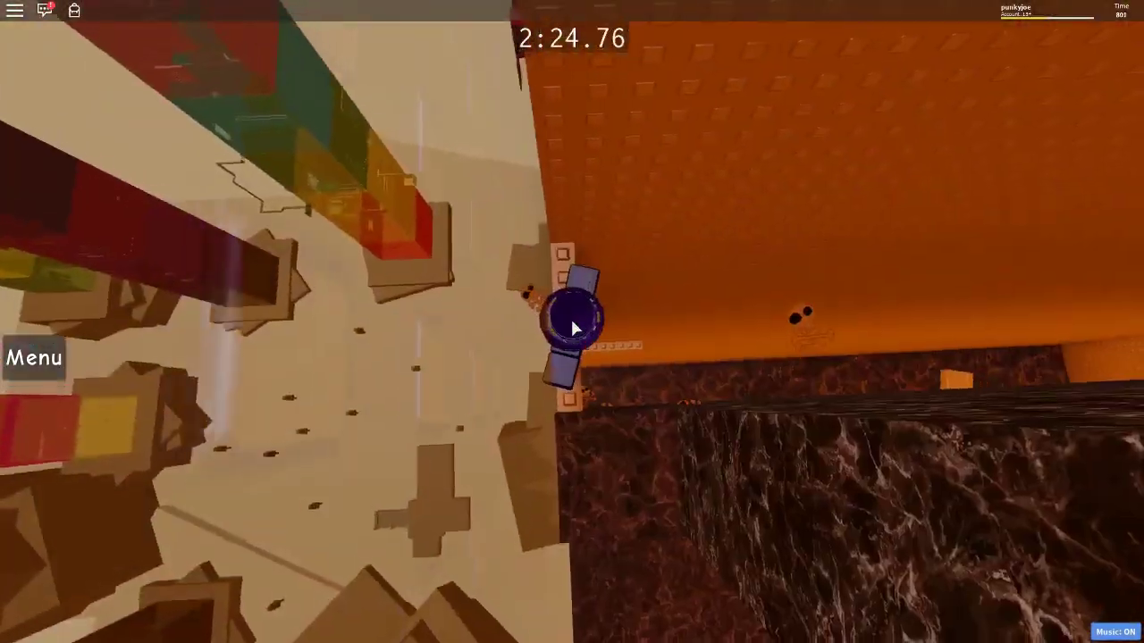
key(w)
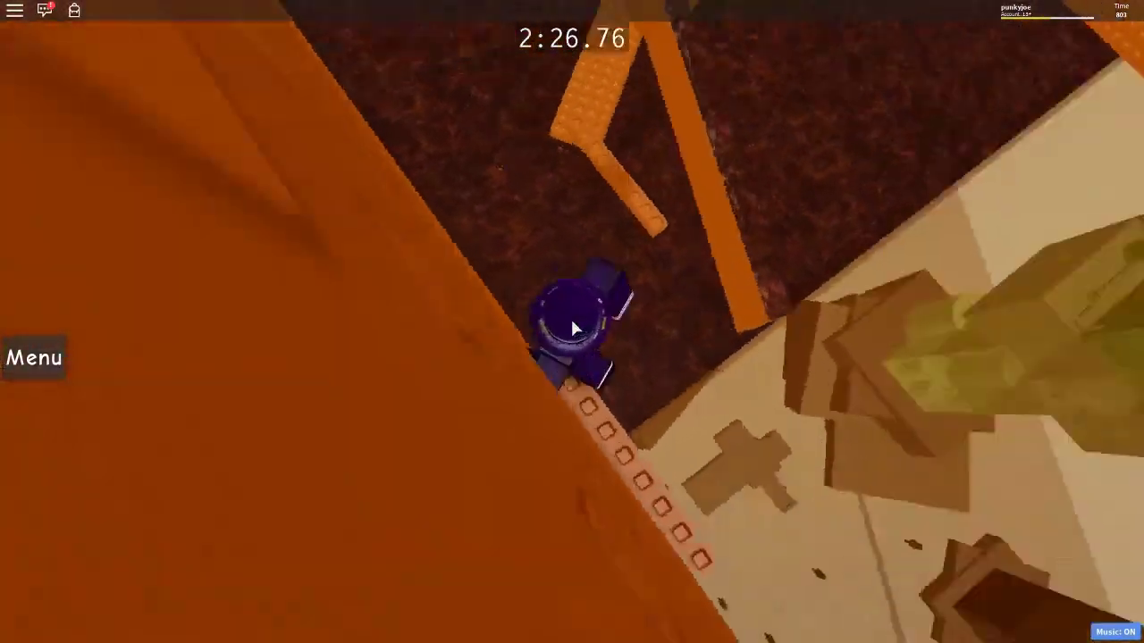
key(w)
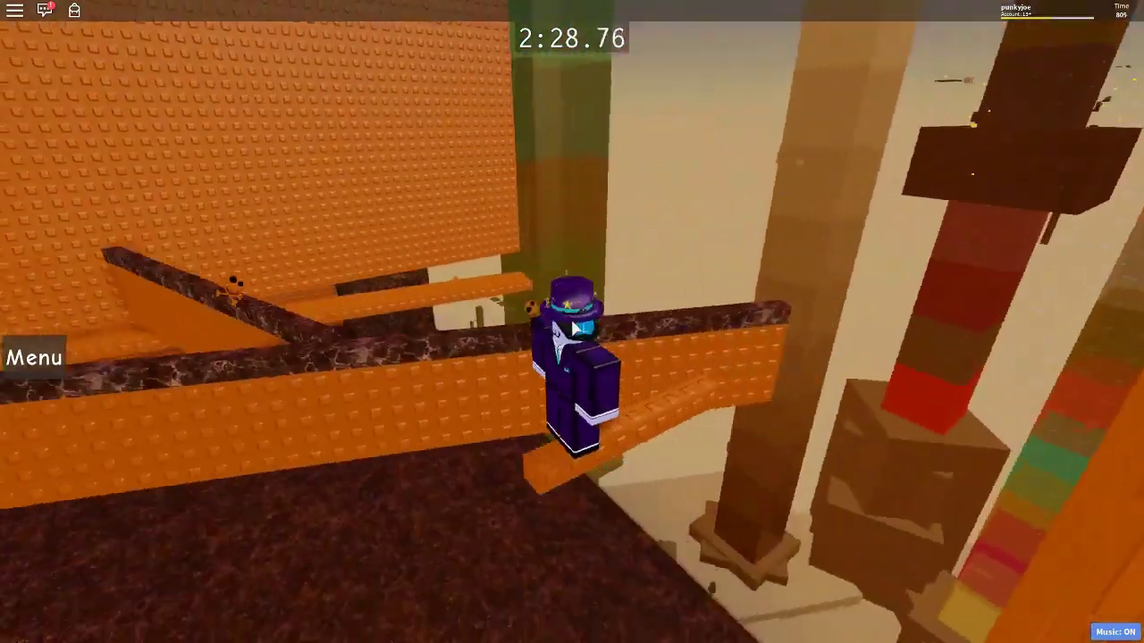
- Walk along the orange planks to the plank junction
key(w)
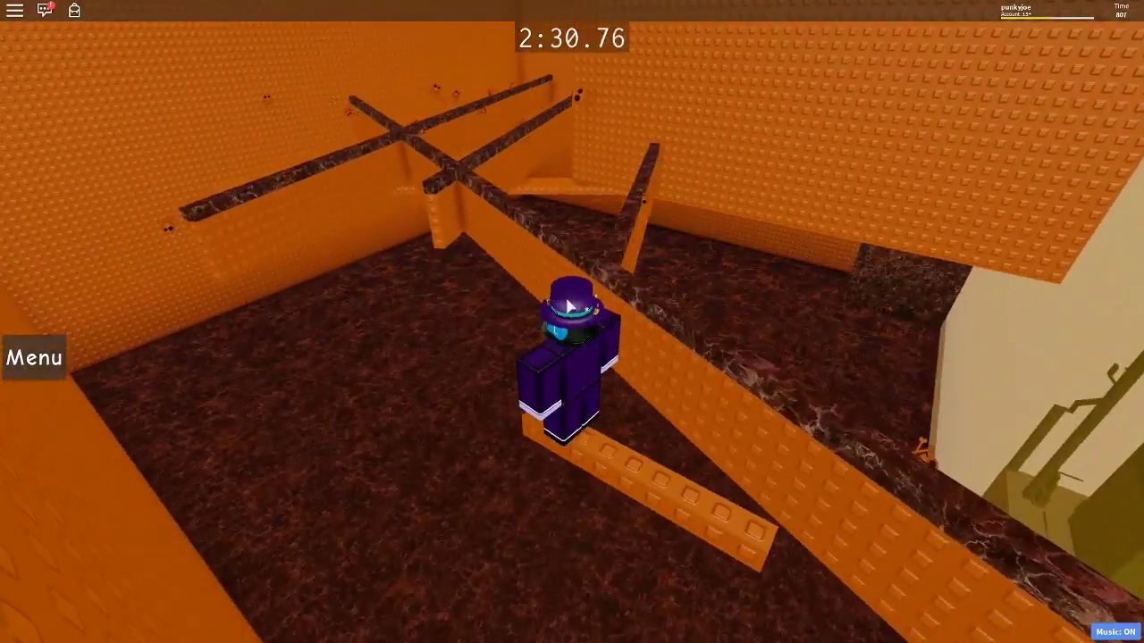
key(w)
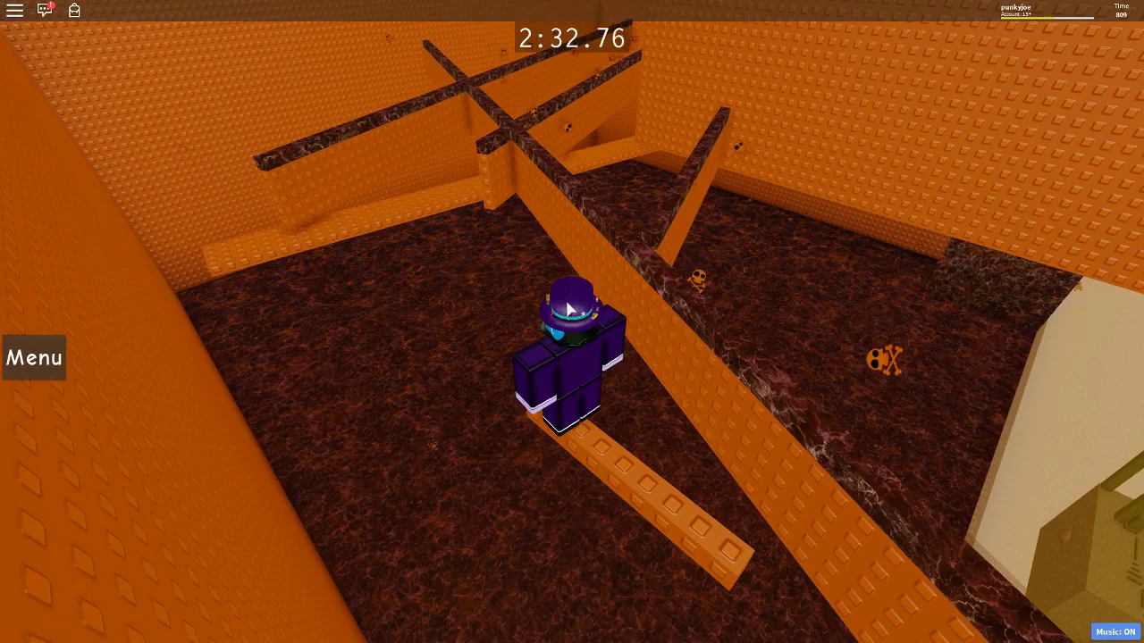
key(w)
key(w)
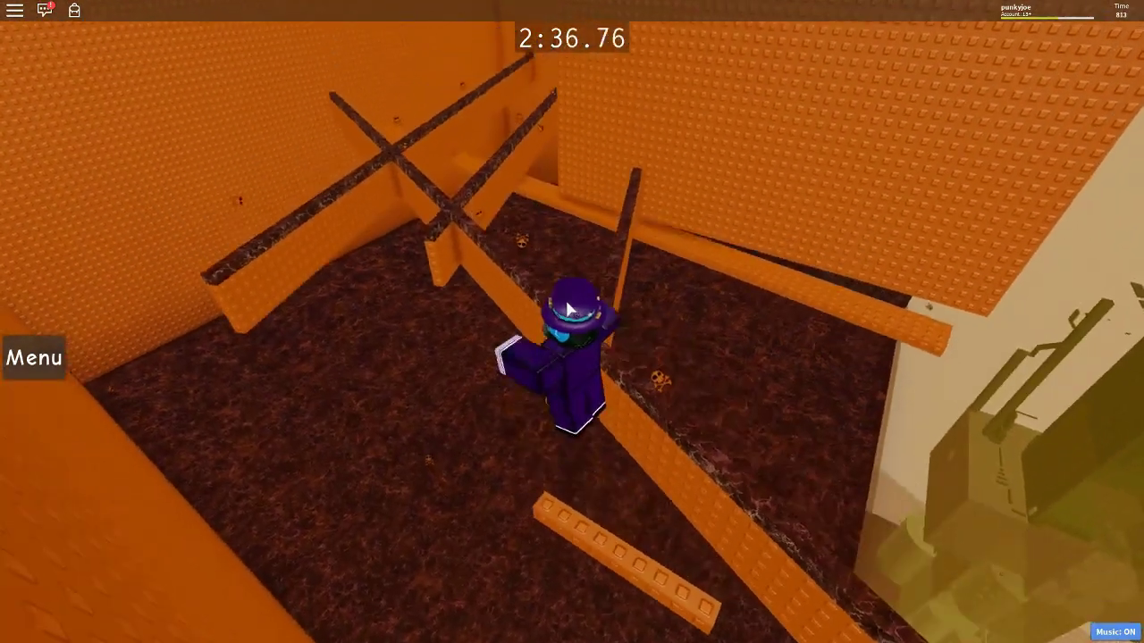
key(w)
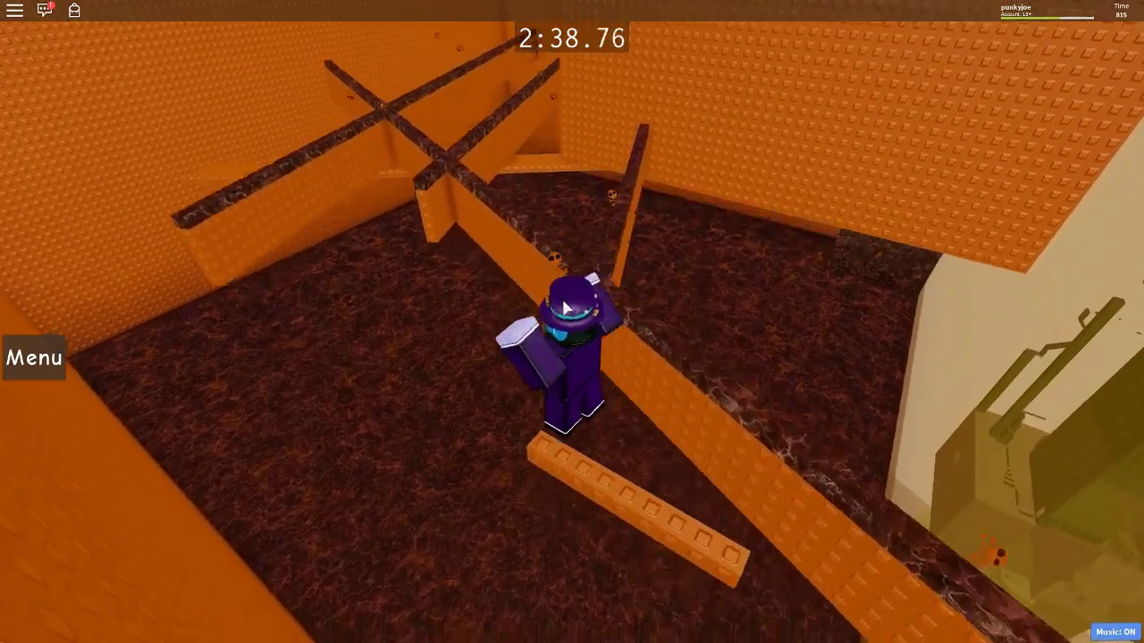
key(w)
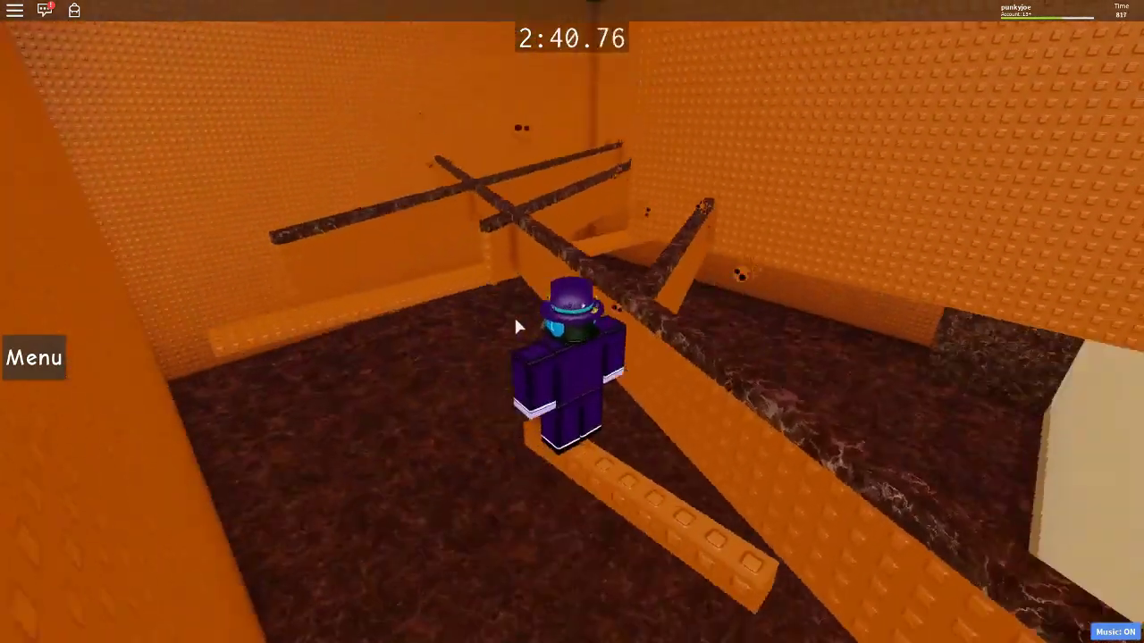
key(w)
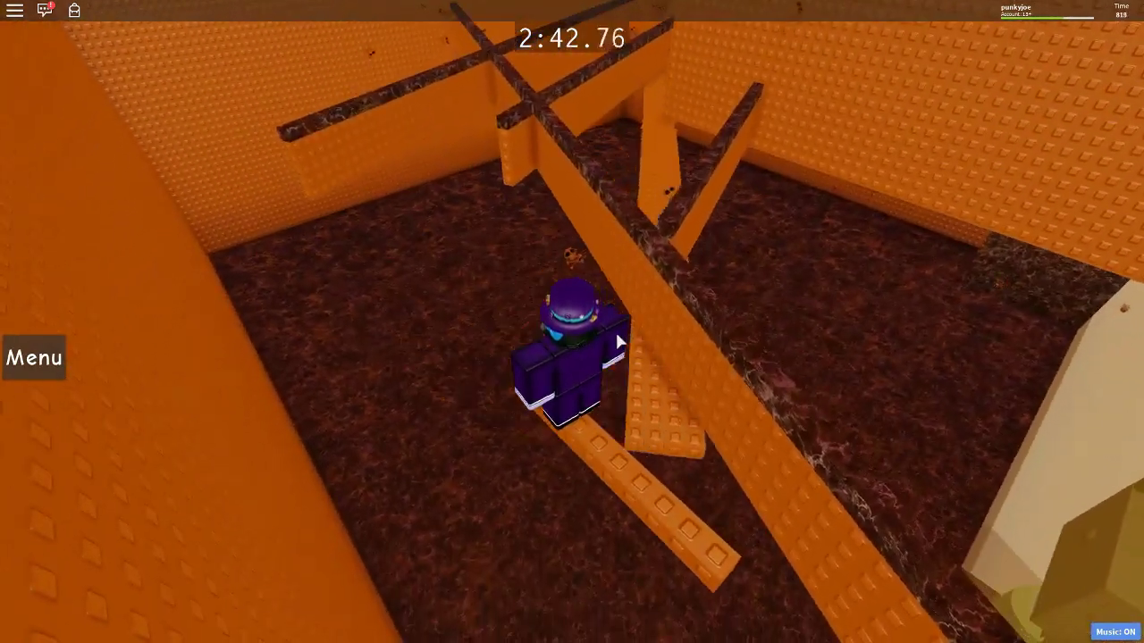
key(w)
key(w)
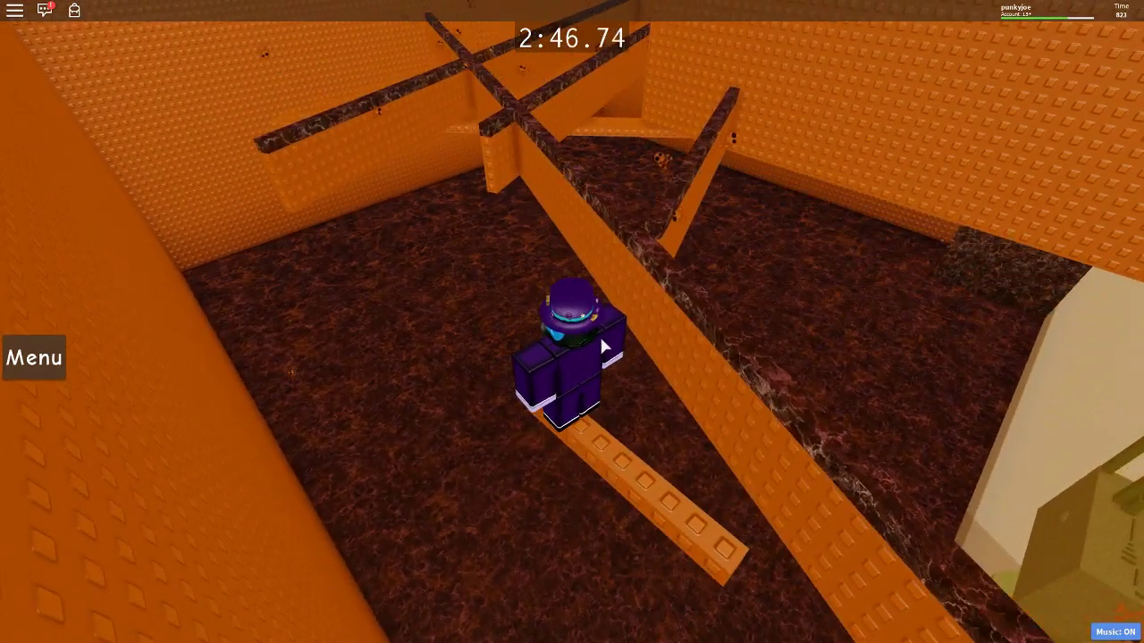
drag(615, 330, 597, 349)
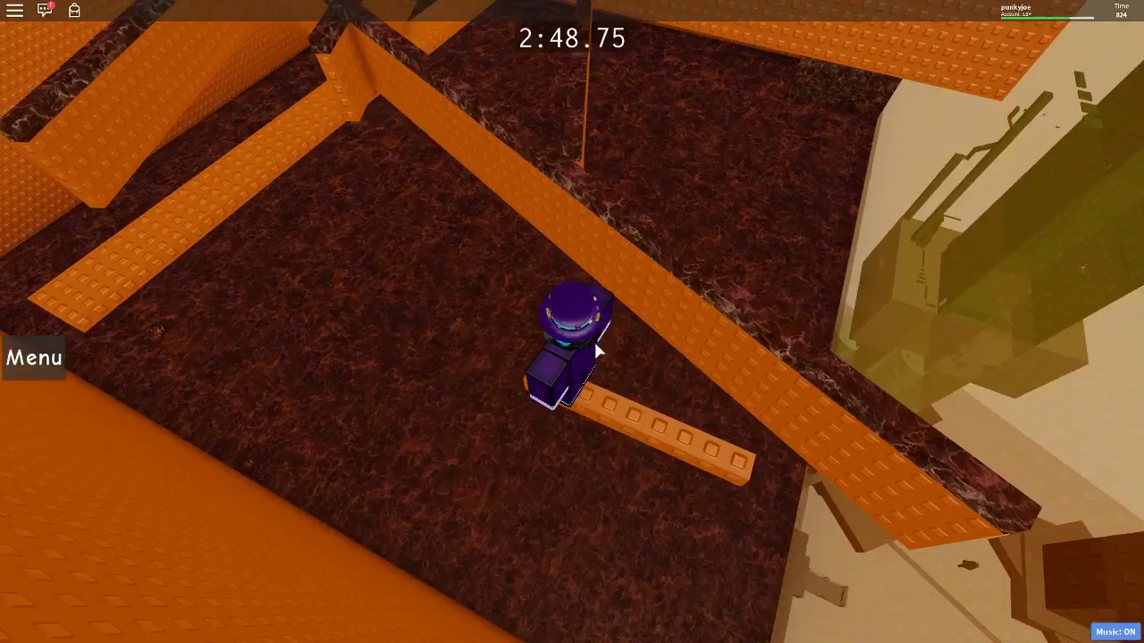
- Follow the plank to the orange wall, climb it, and jump down to the dark floor
key(w)
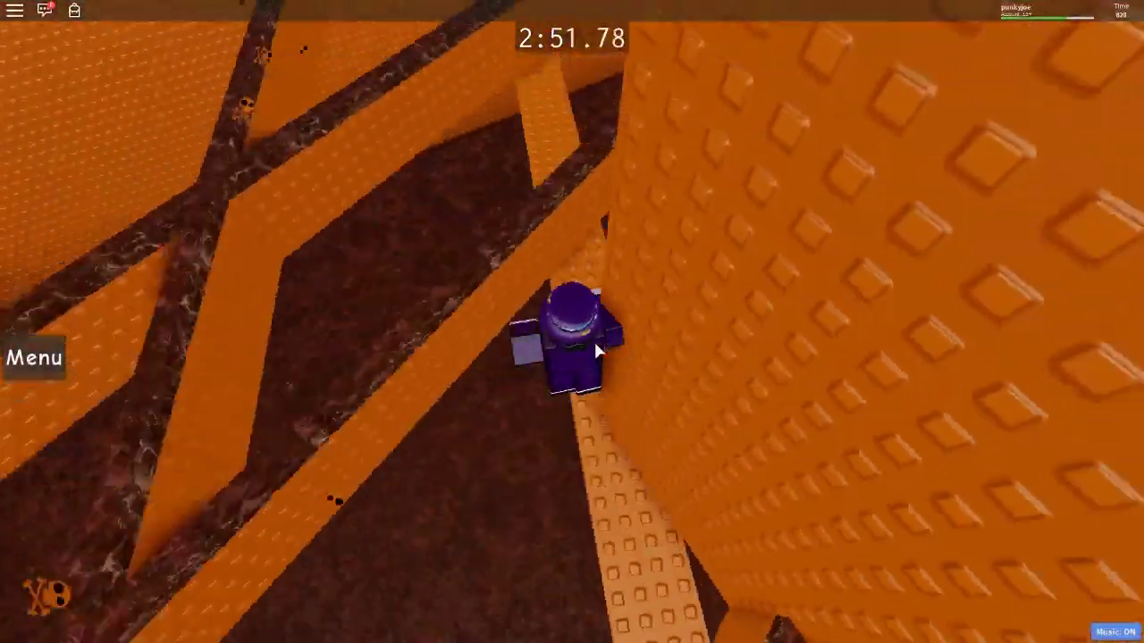
drag(594, 339, 596, 348)
key(w)
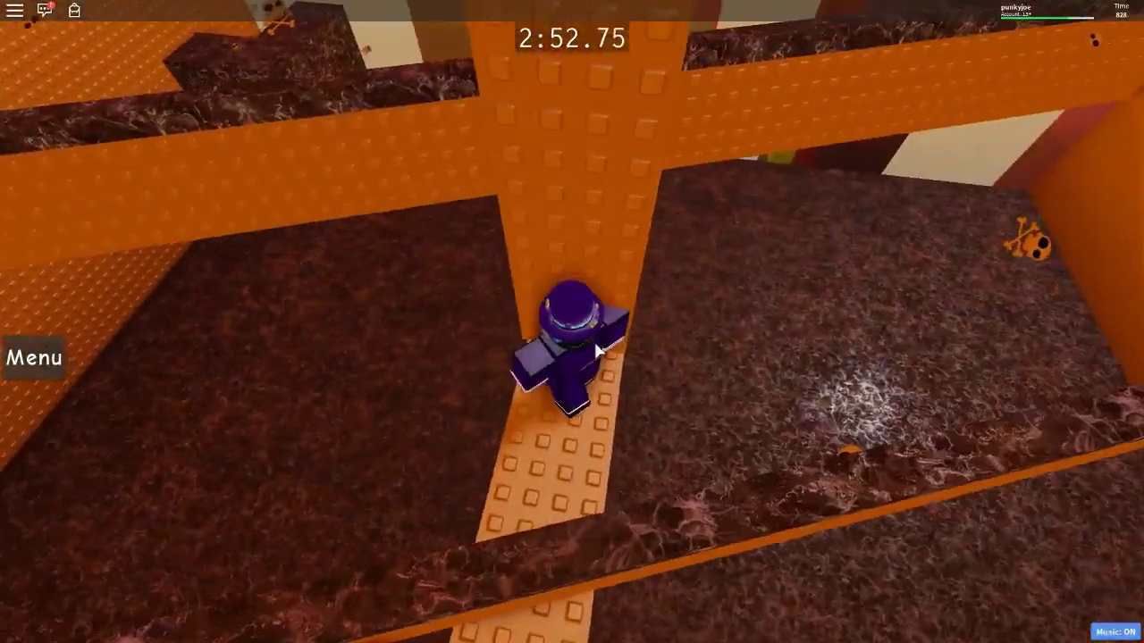
key(w)
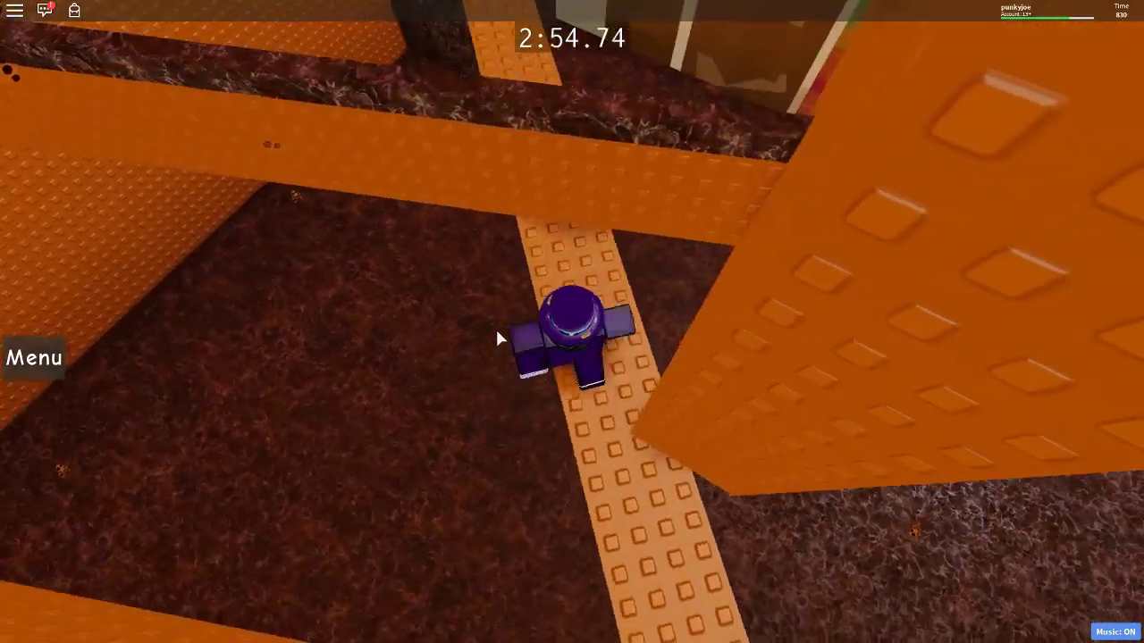
key(w)
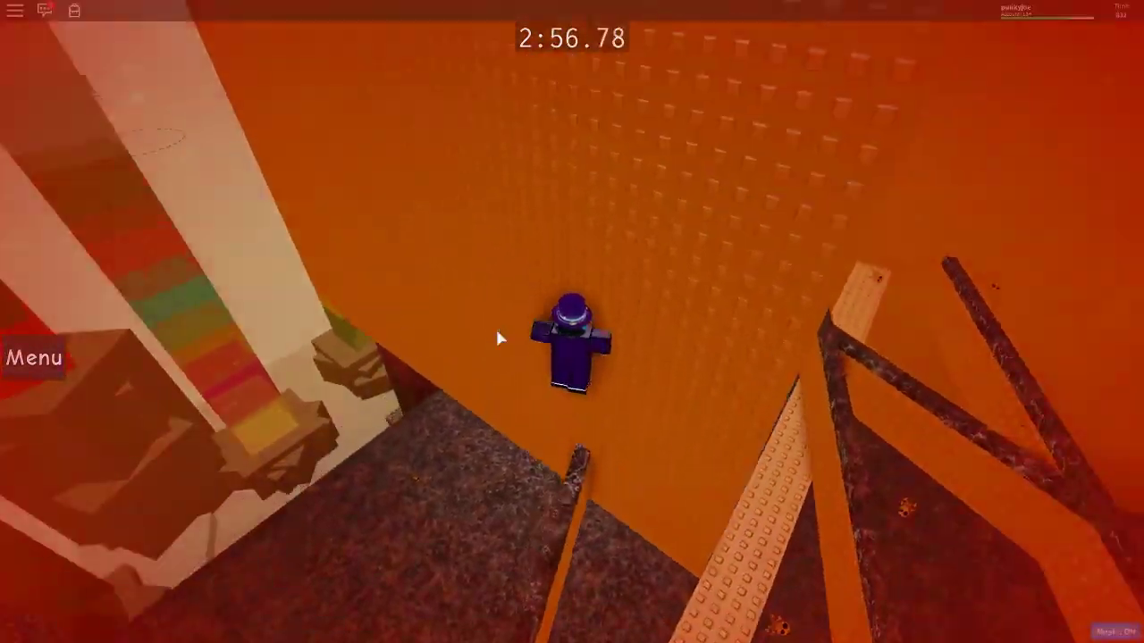
key(w)
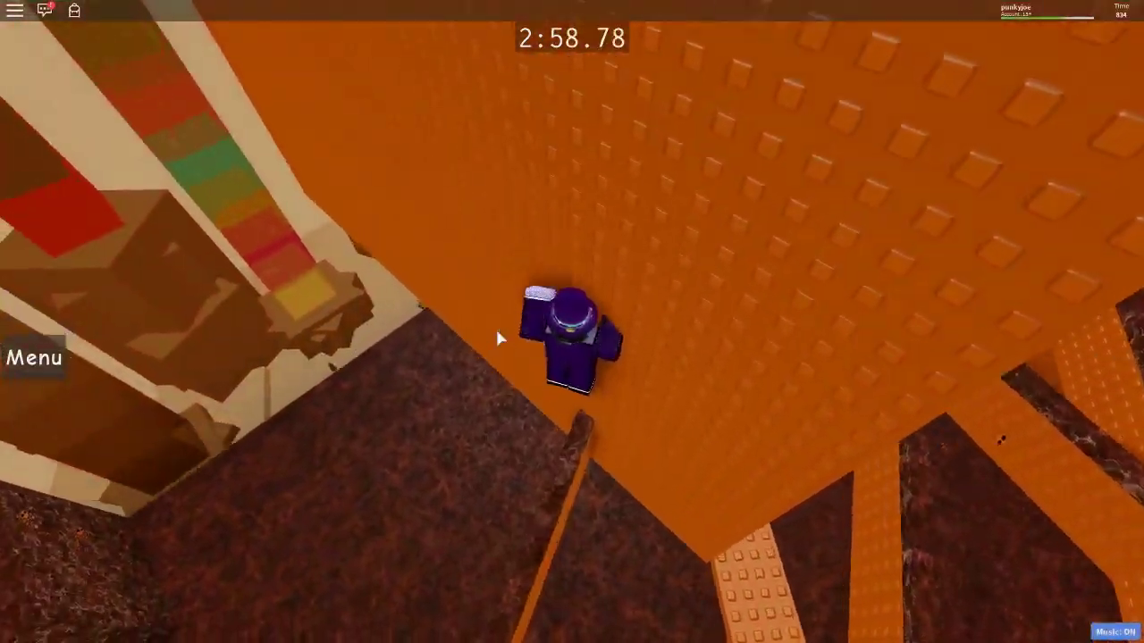
key(w)
key(space)
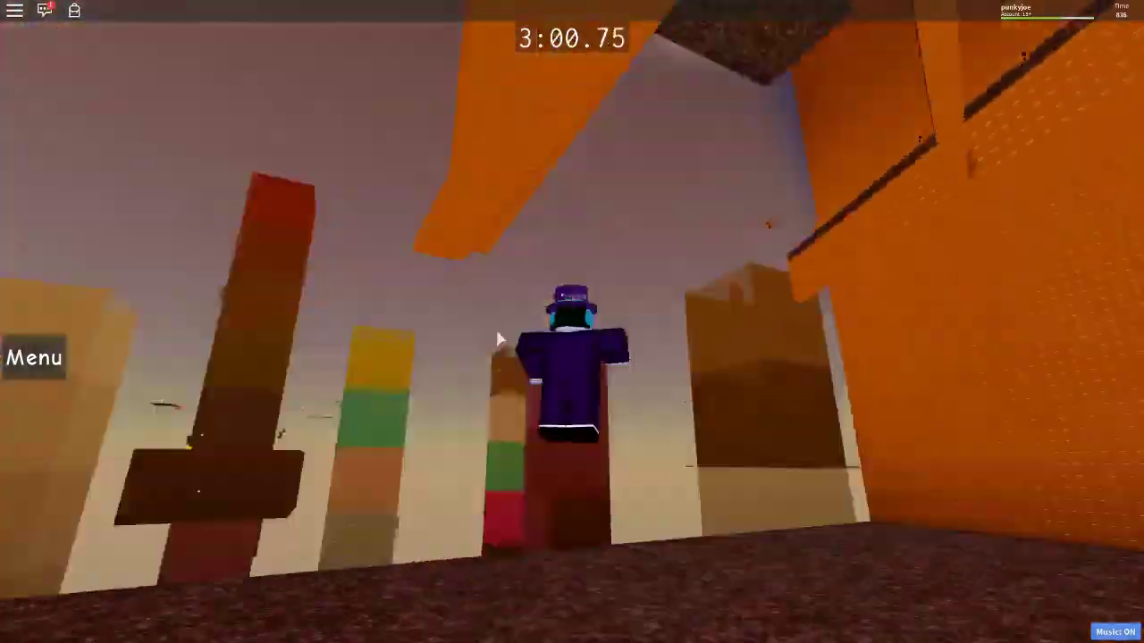
key(w)
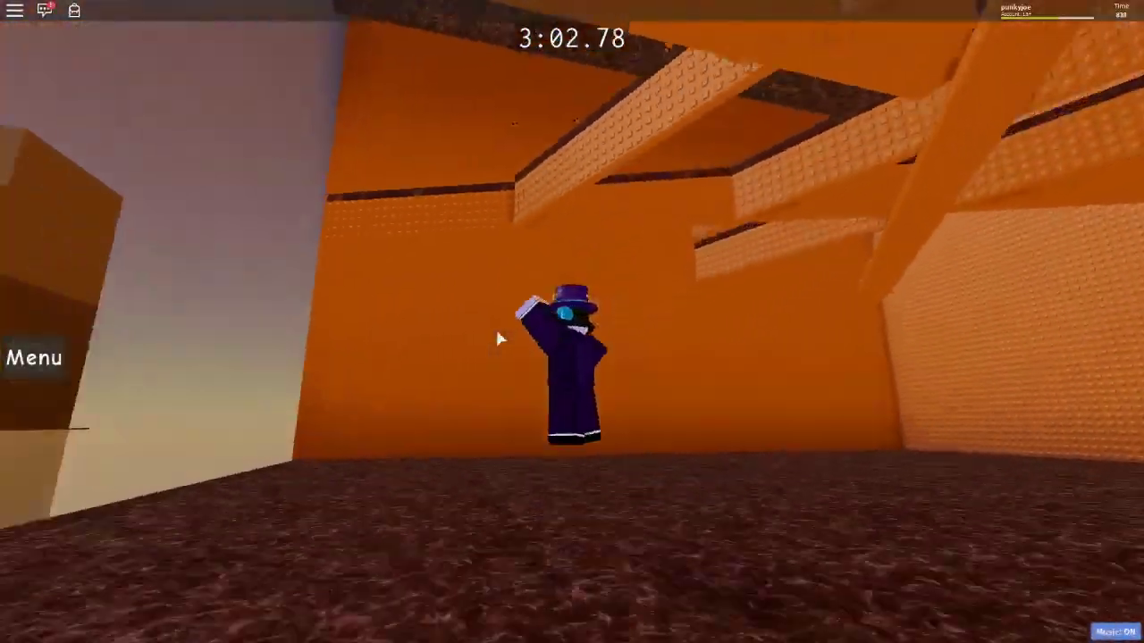
key(s)
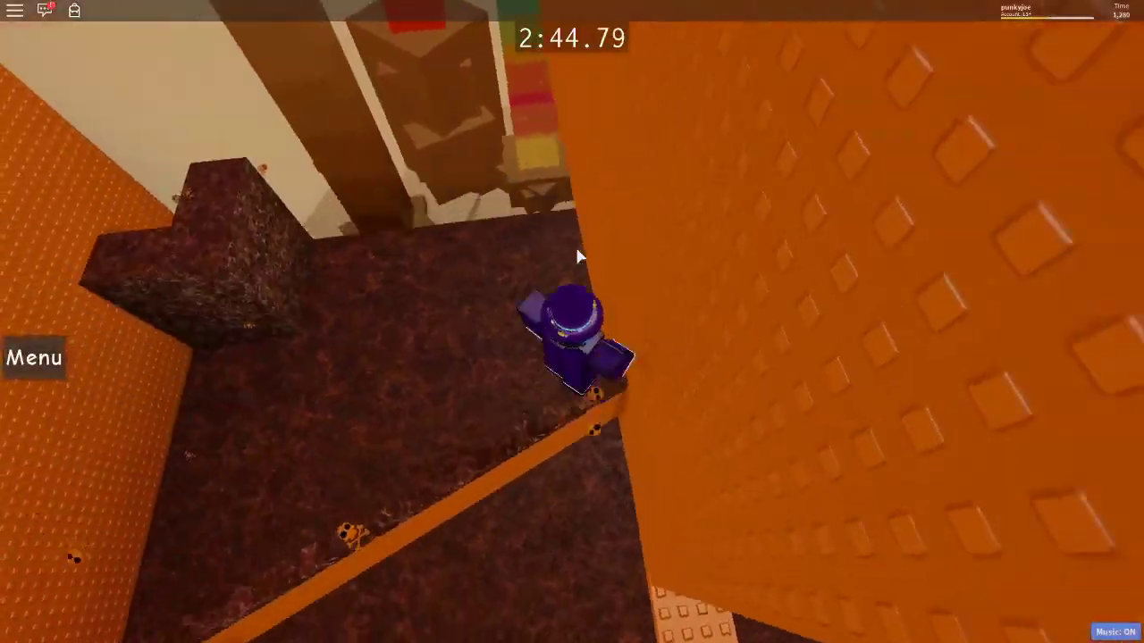
- Cross the narrow orange plank and brown platform, then follow the brown wall ledges
key(w)
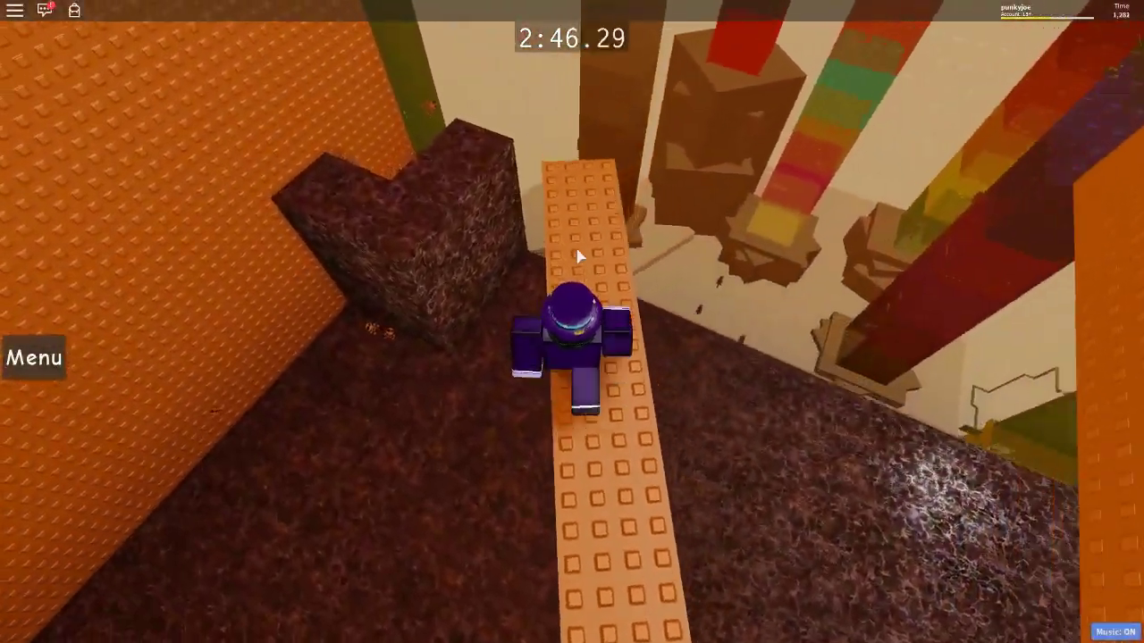
key(w)
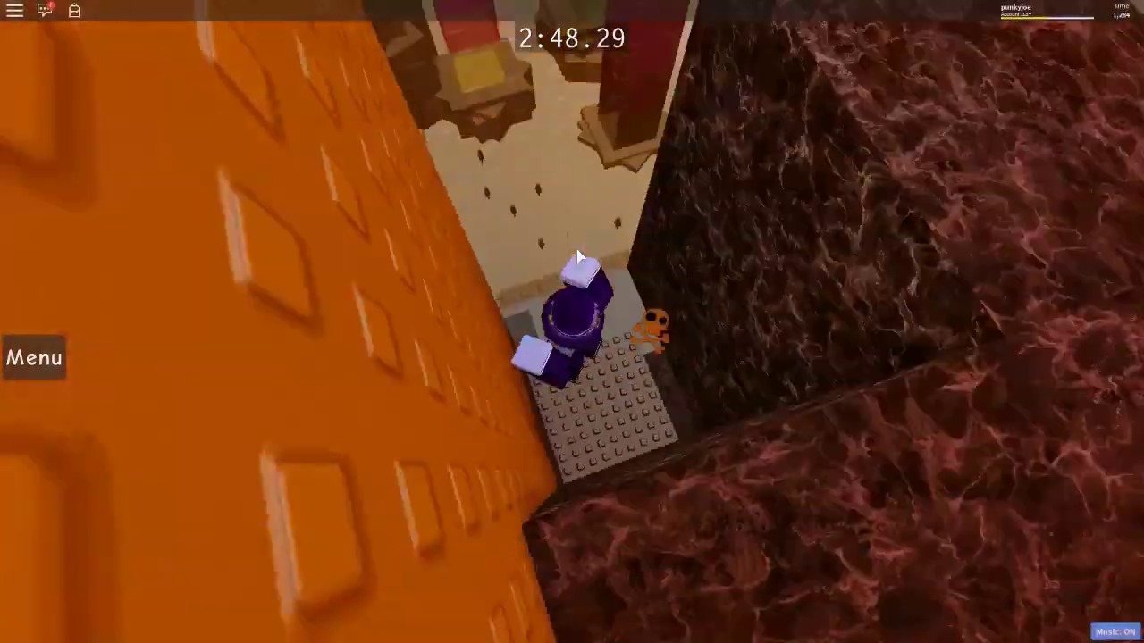
key(w)
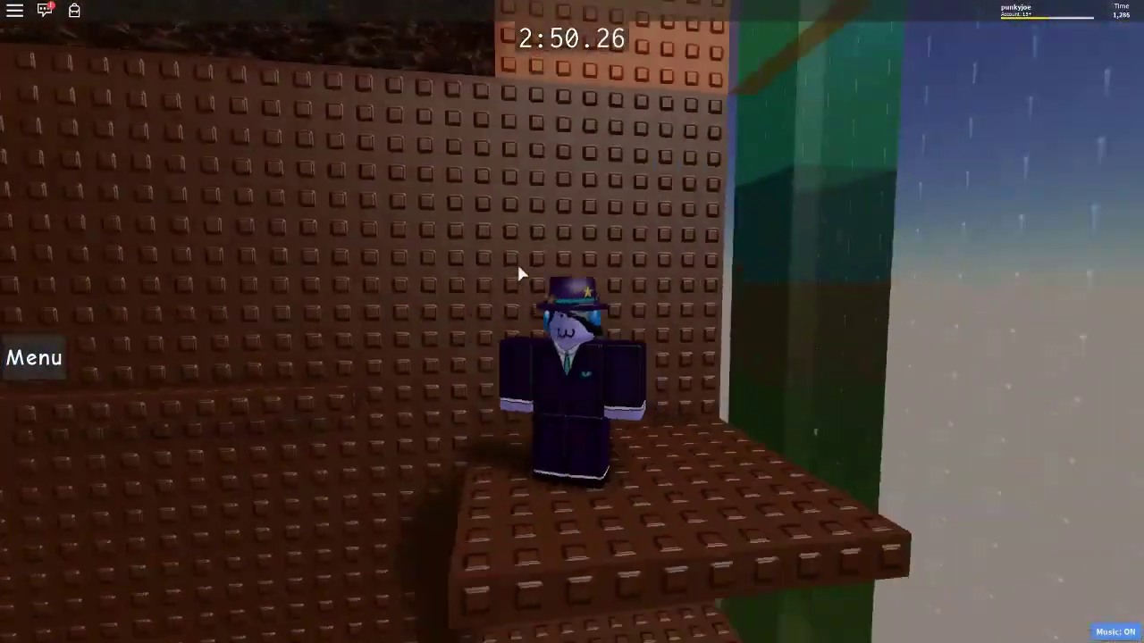
key(w)
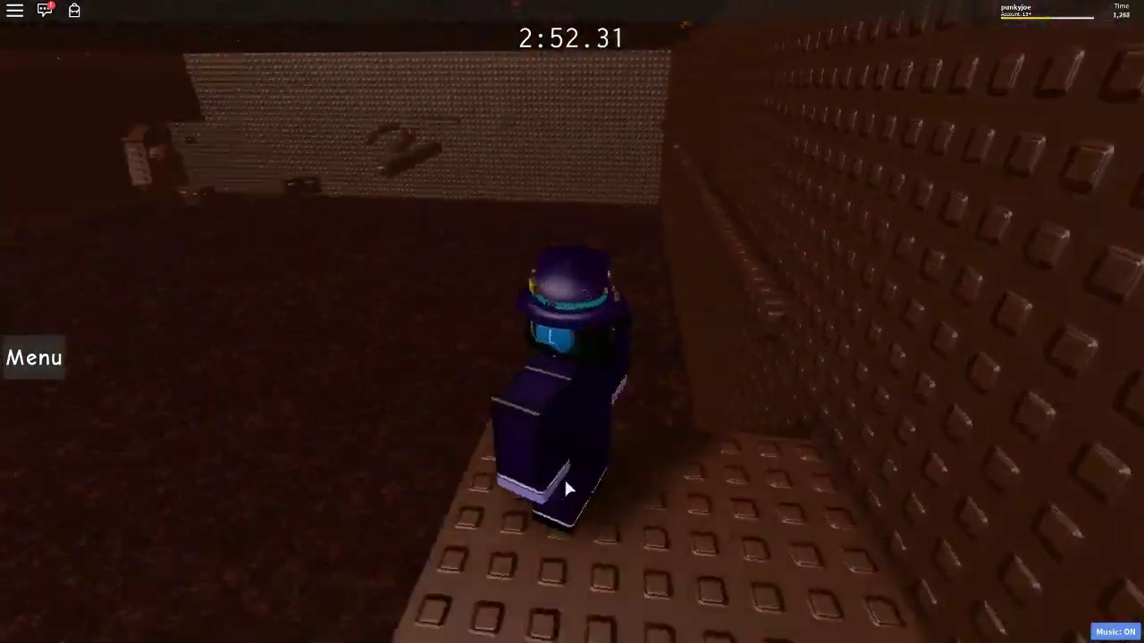
key(w)
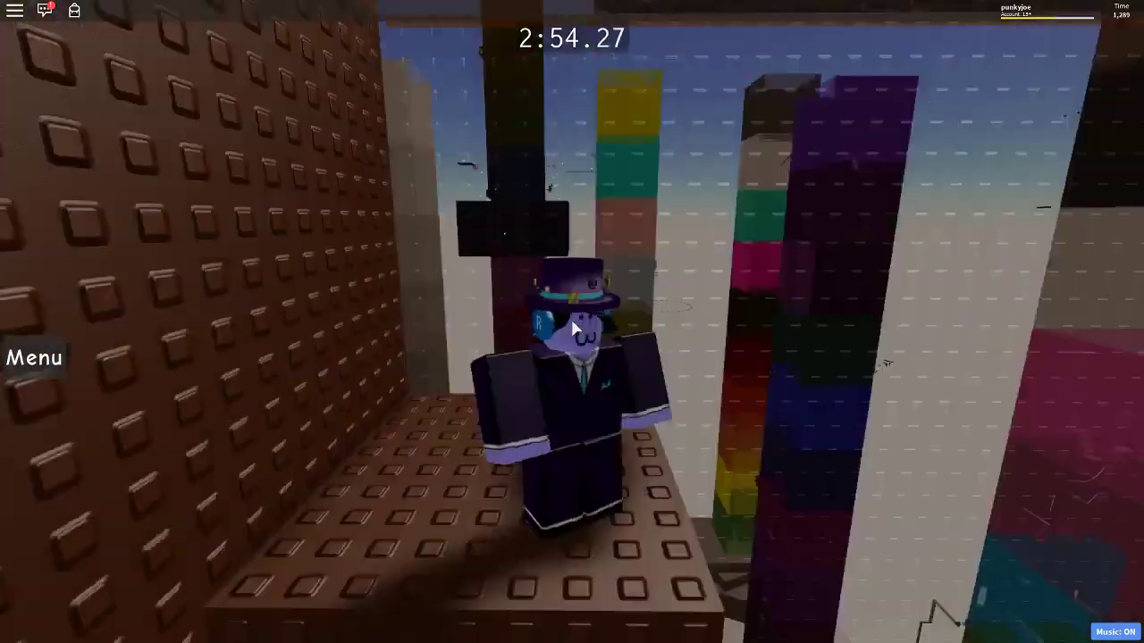
key(w)
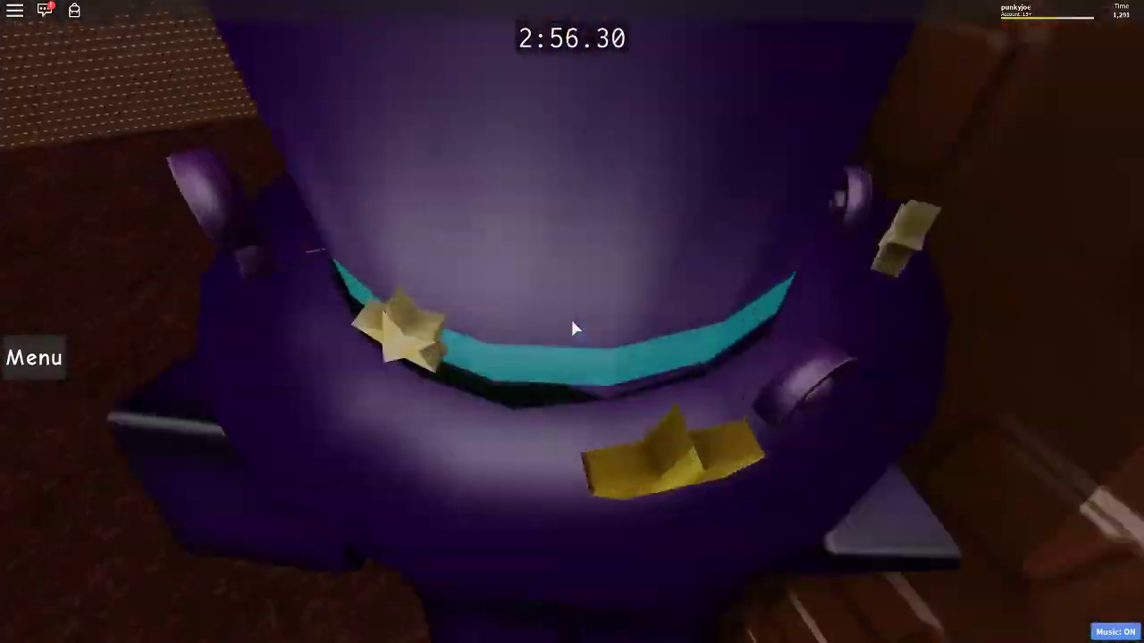
key(w)
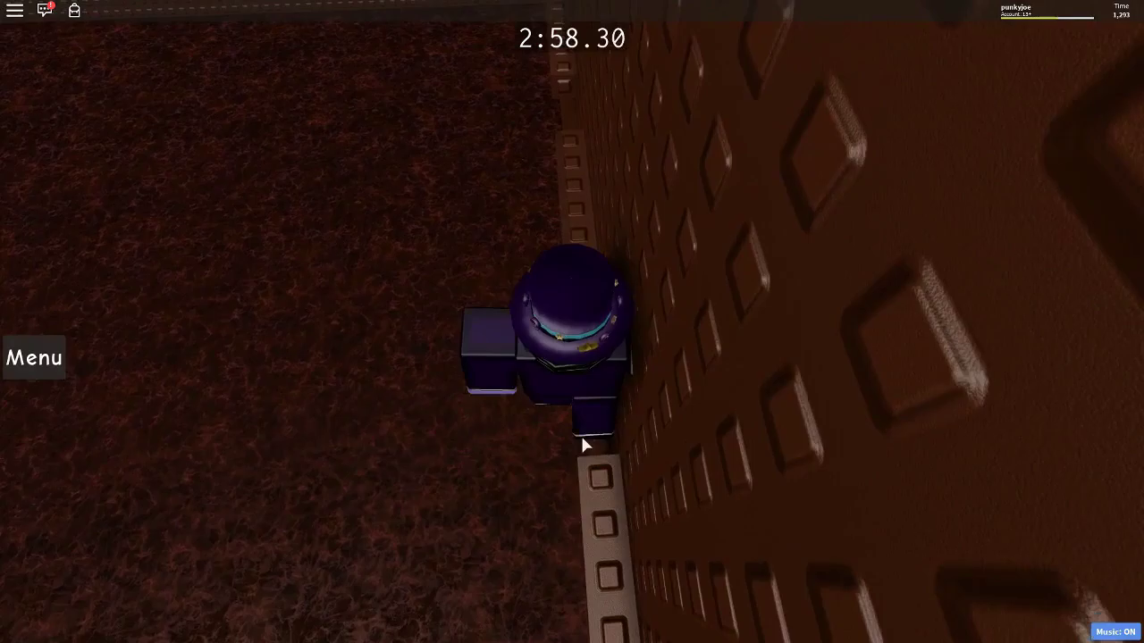
key(w)
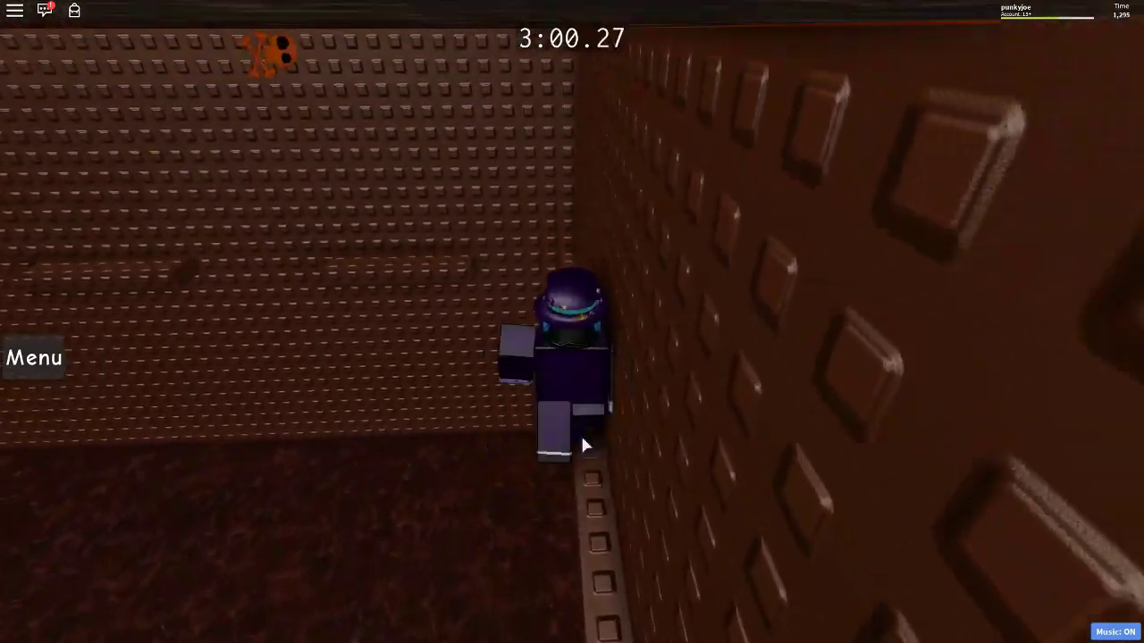
key(w)
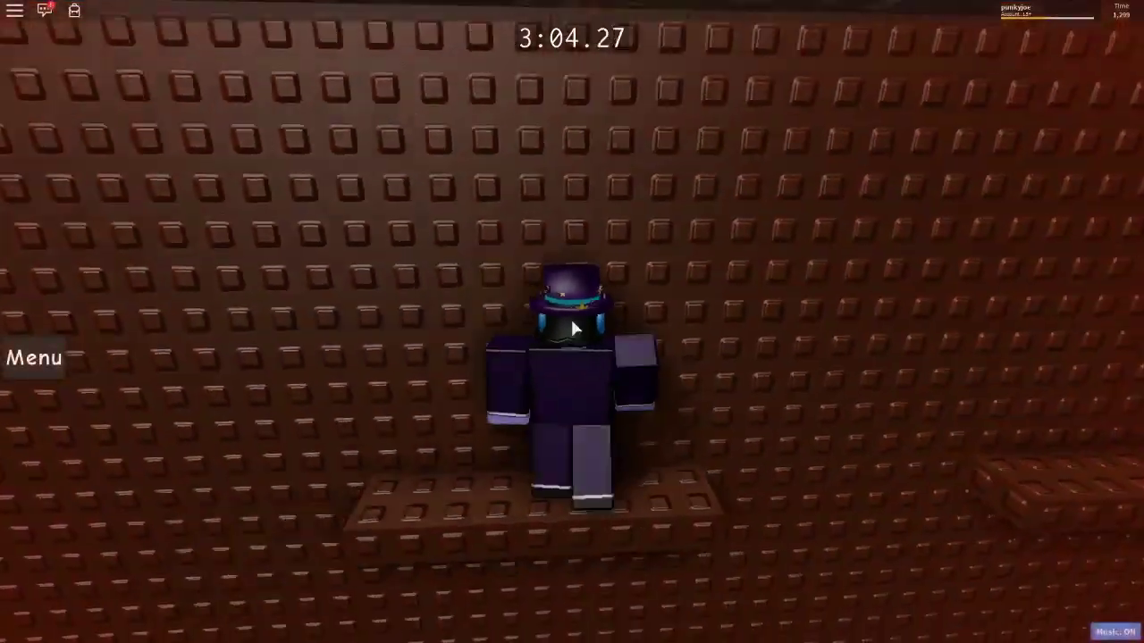
key(w)
scroll(571, 327, up, 3)
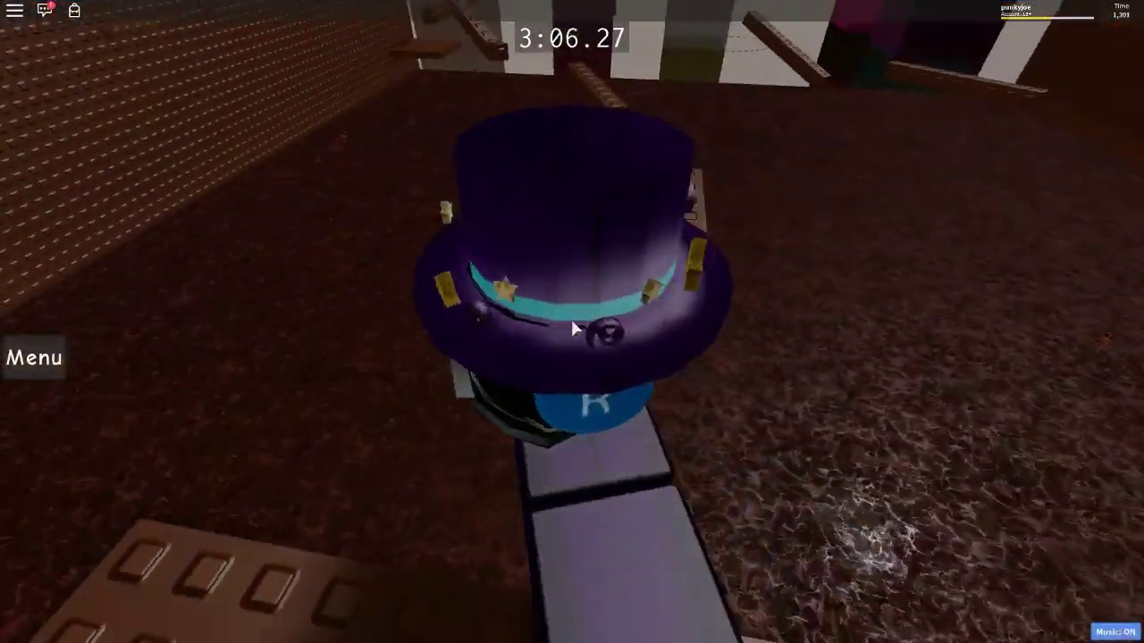
scroll(572, 326, down, 6)
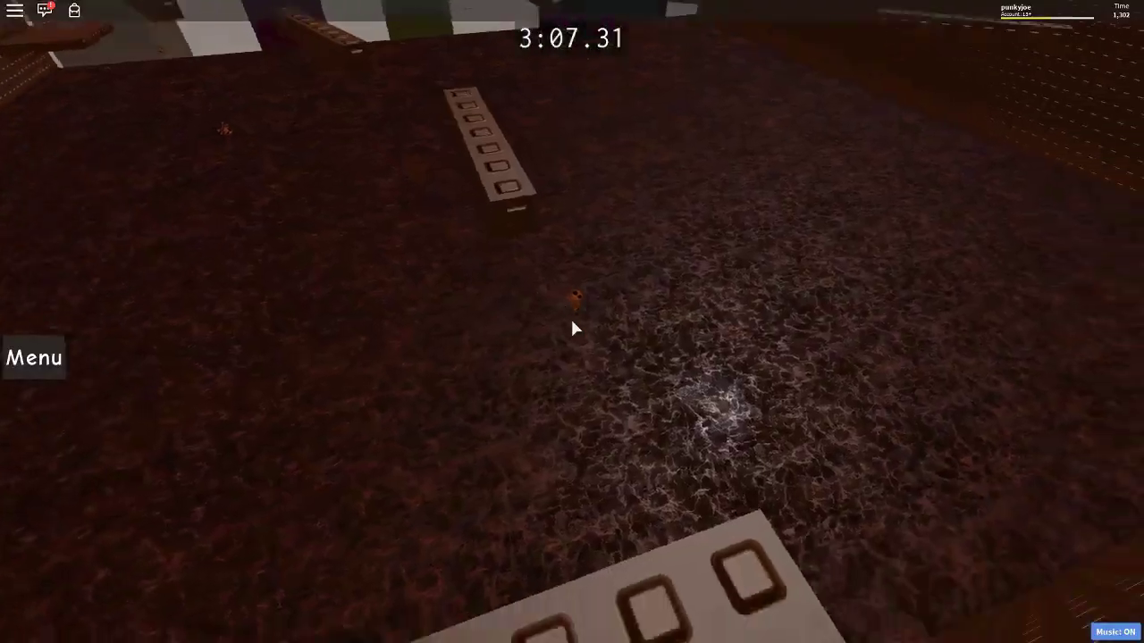
scroll(570, 327, up, 4)
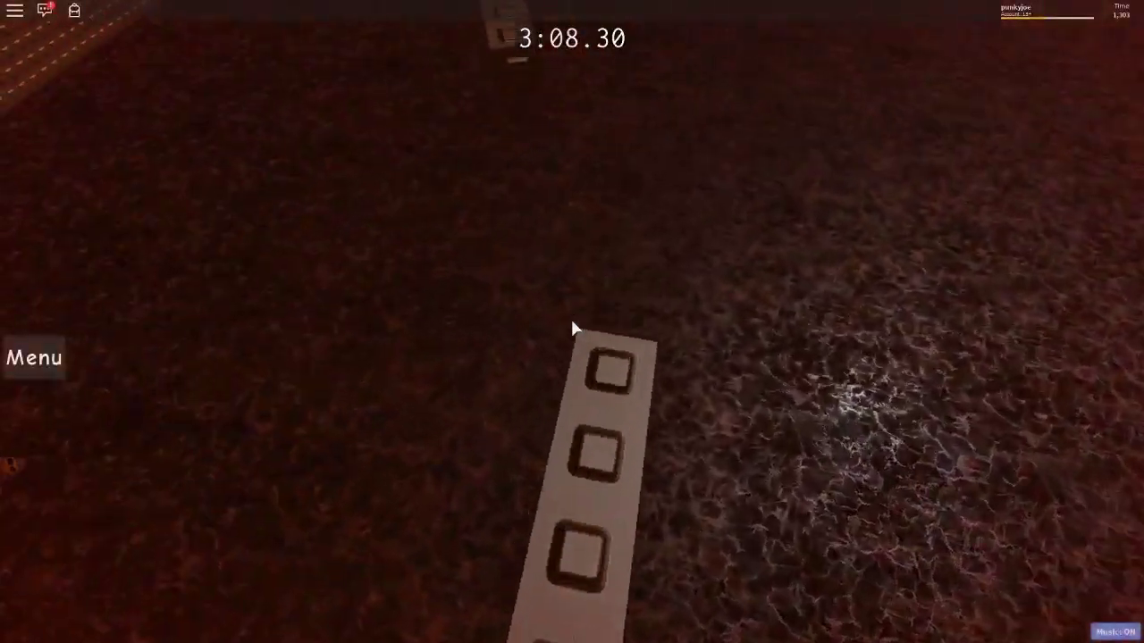
scroll(570, 327, down, 4)
scroll(570, 327, up, 3)
scroll(570, 327, down, 4)
scroll(571, 327, up, 3)
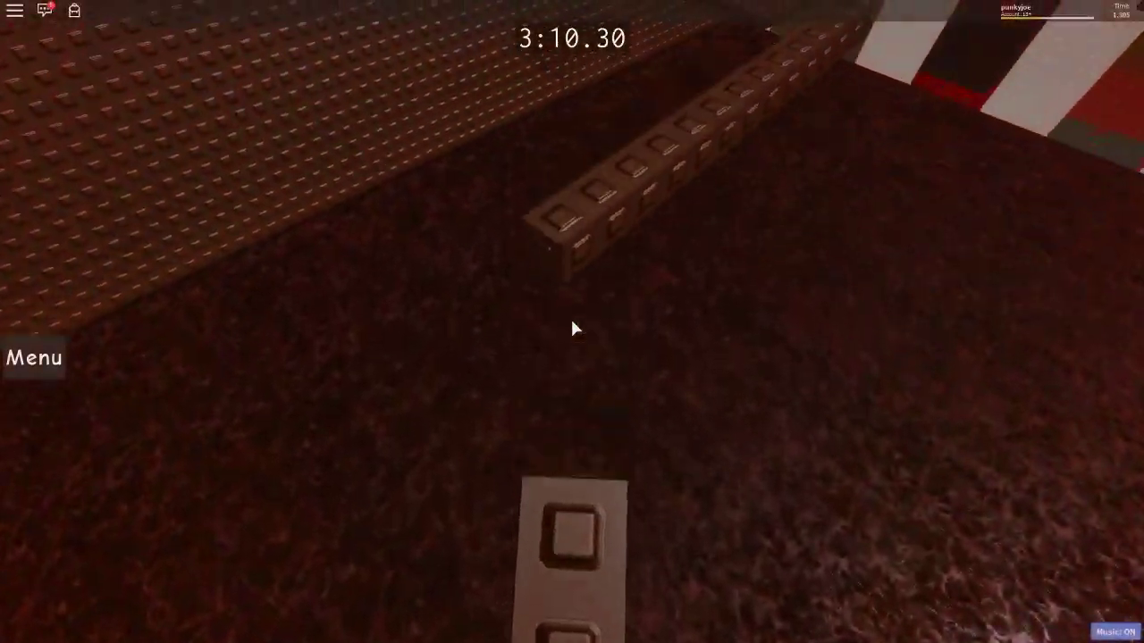
scroll(570, 327, down, 3)
scroll(570, 327, up, 3)
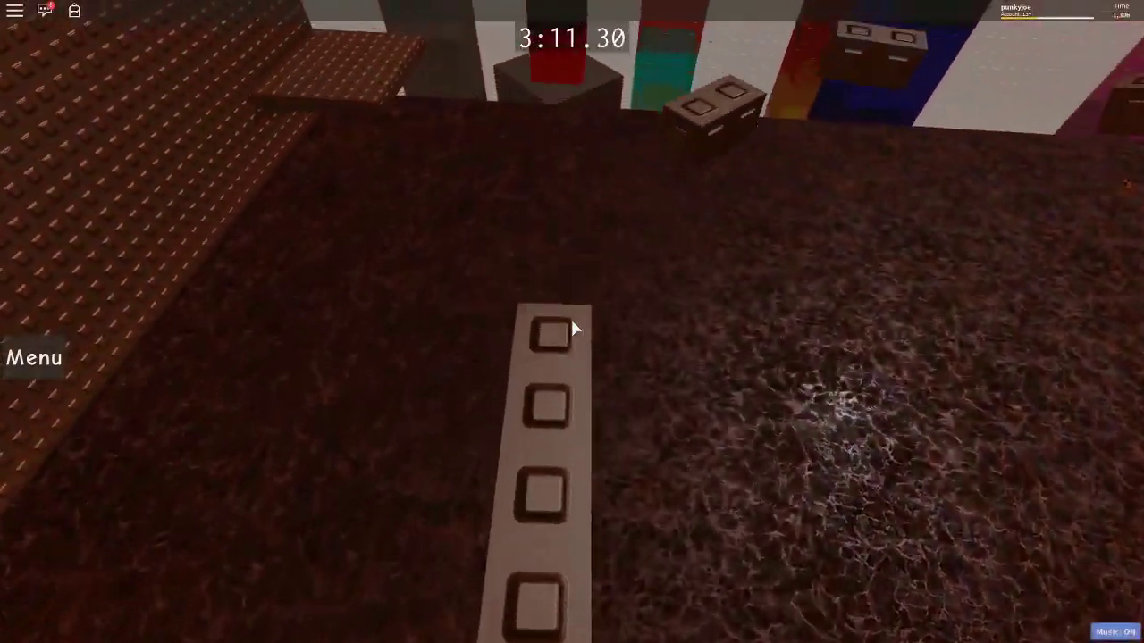
scroll(570, 327, down, 5)
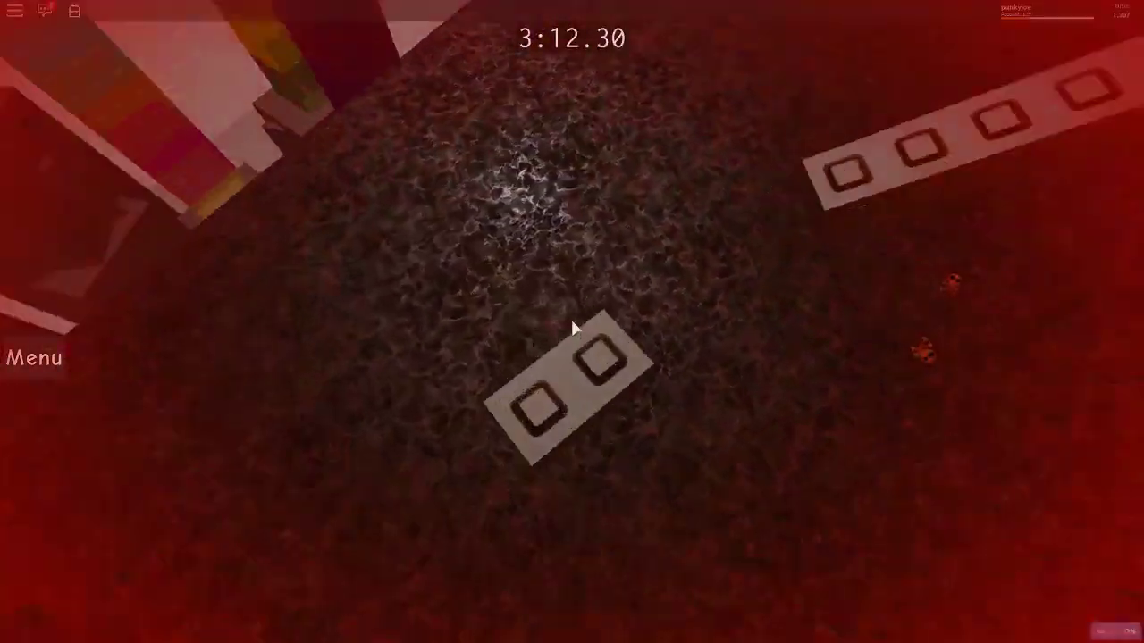
scroll(570, 327, up, 5)
- Walk the ladder path over the lava toward the corner of the skull room
key(w)
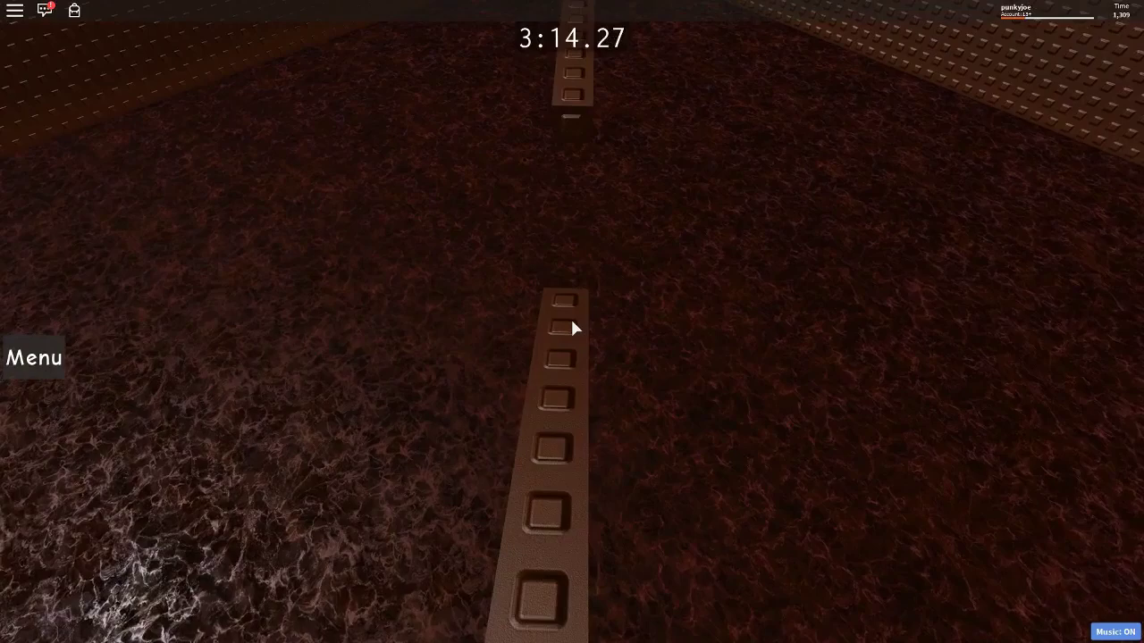
scroll(570, 327, down, 4)
drag(570, 327, 699, 395)
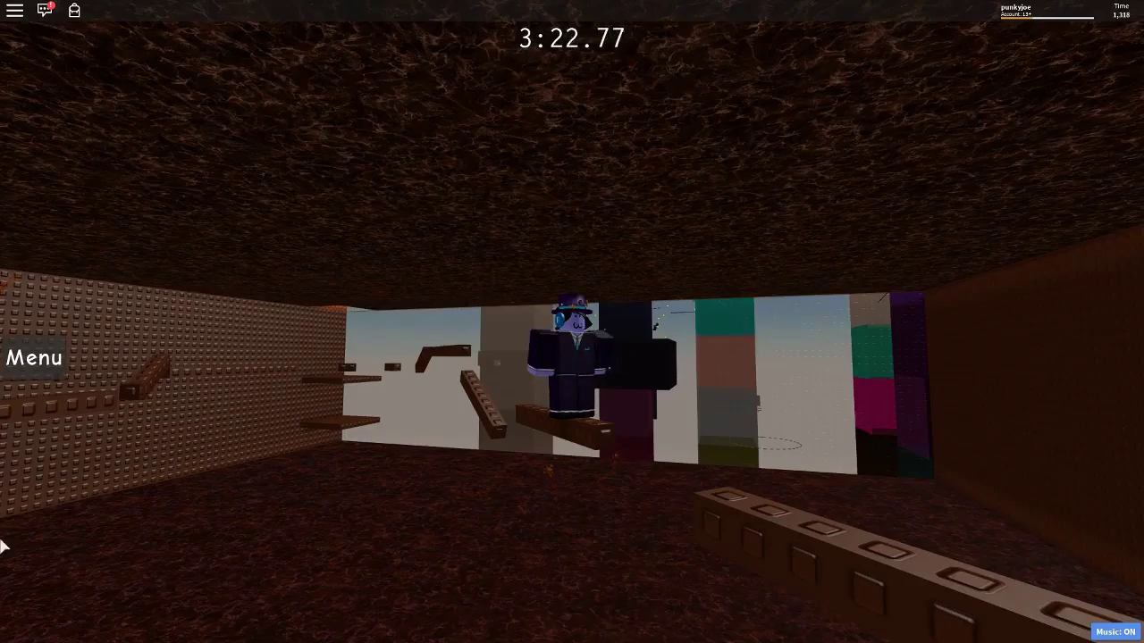
mouse_move(956, 524)
mouse_down()
mouse_move(506, 260)
mouse_move(564, 362)
mouse_up()
scroll(564, 362, up, 3)
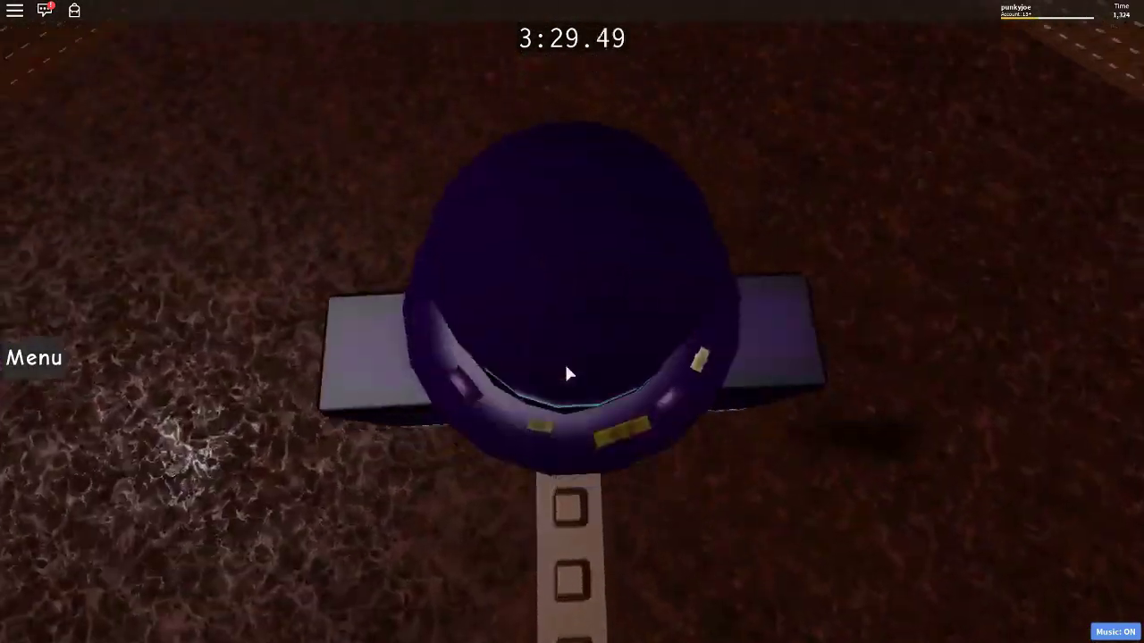
scroll(570, 317, down, 3)
key(w)
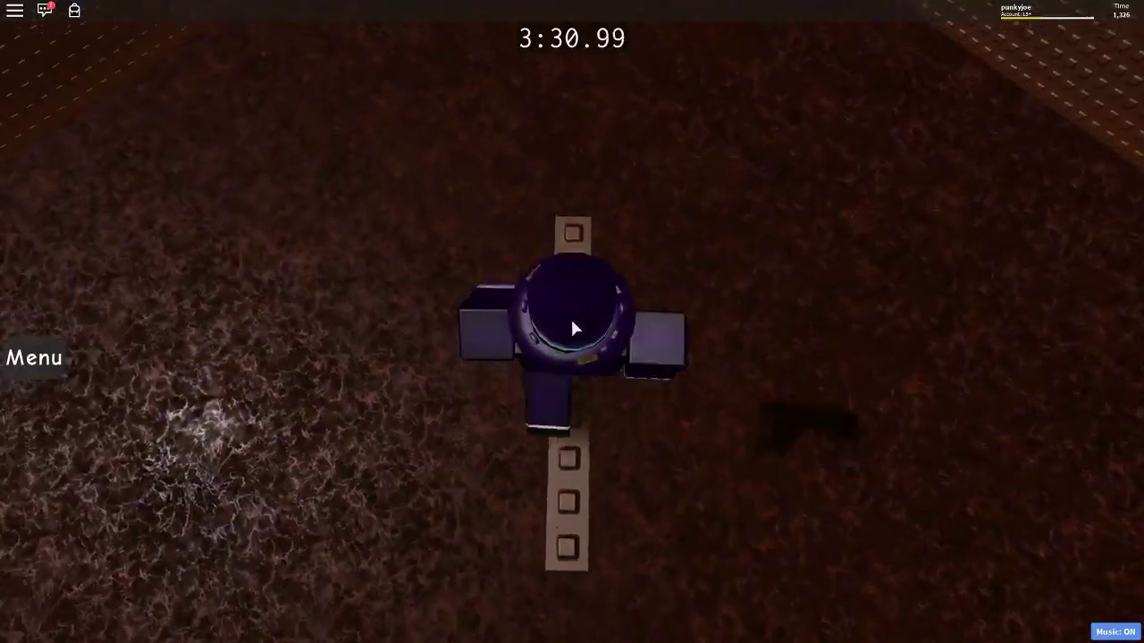
scroll(570, 327, up, 3)
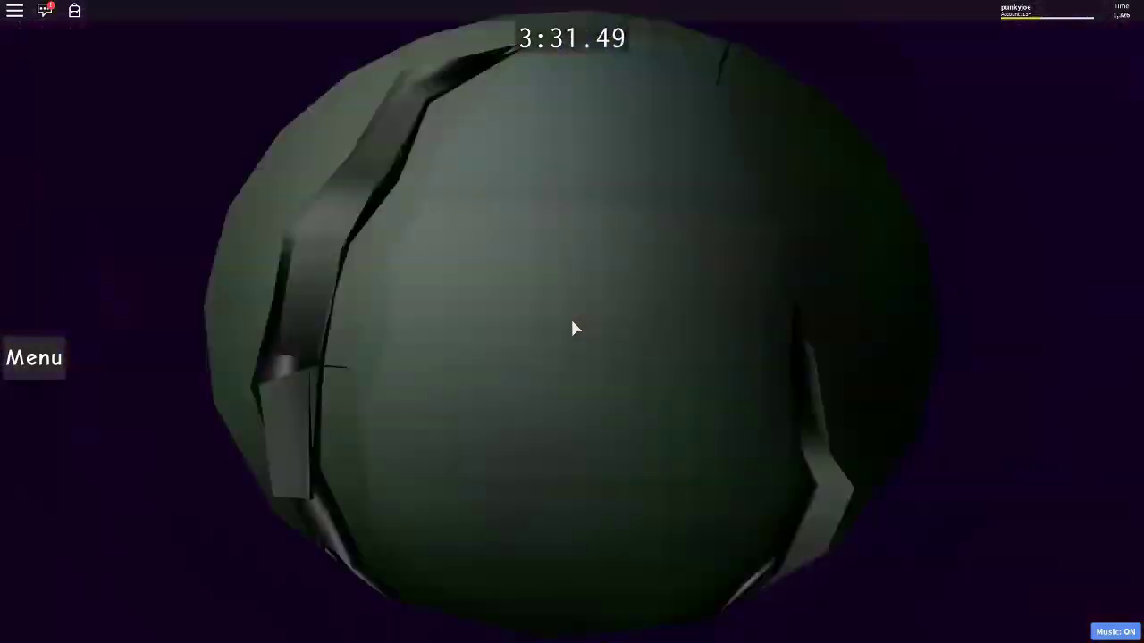
scroll(571, 327, down, 3)
key(w)
scroll(570, 327, up, 3)
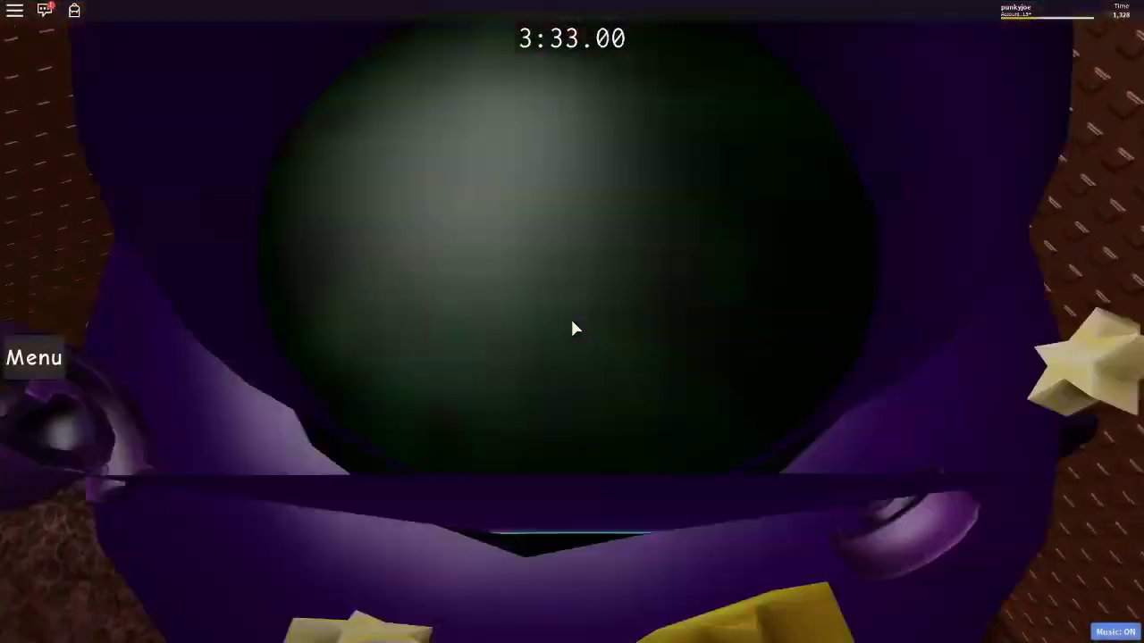
scroll(570, 327, down, 3)
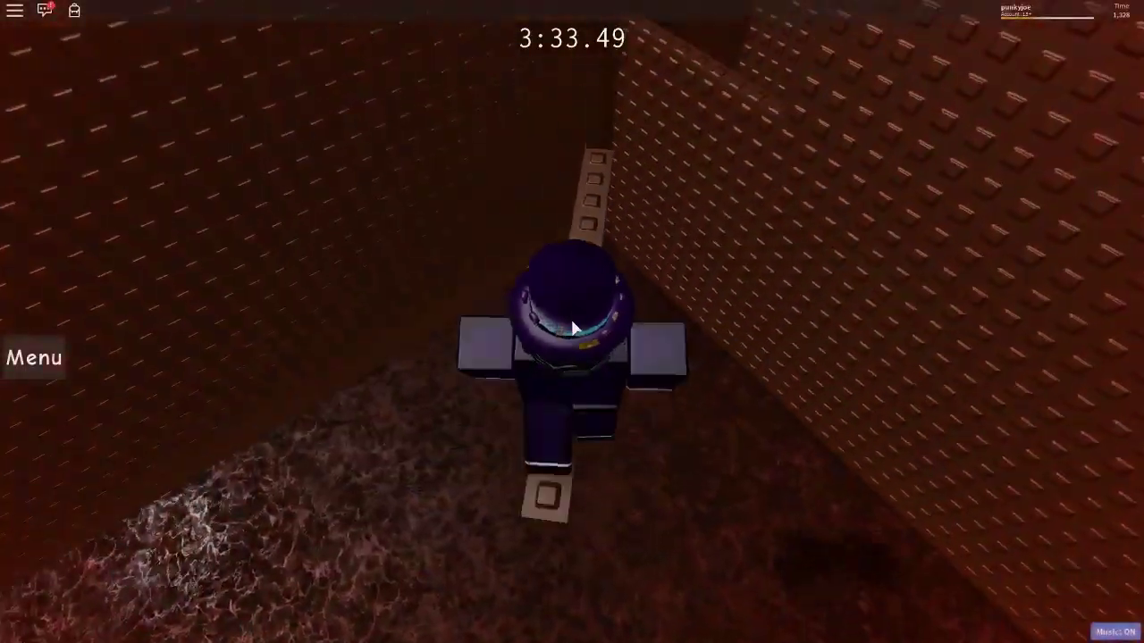
key(w)
scroll(570, 327, up, 2)
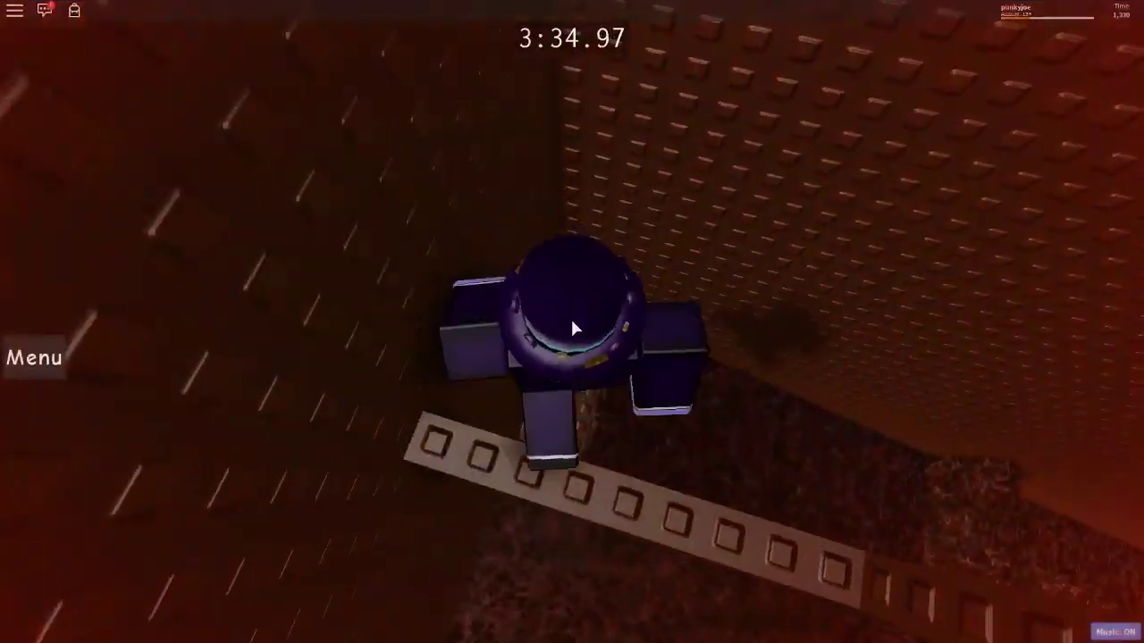
key(w)
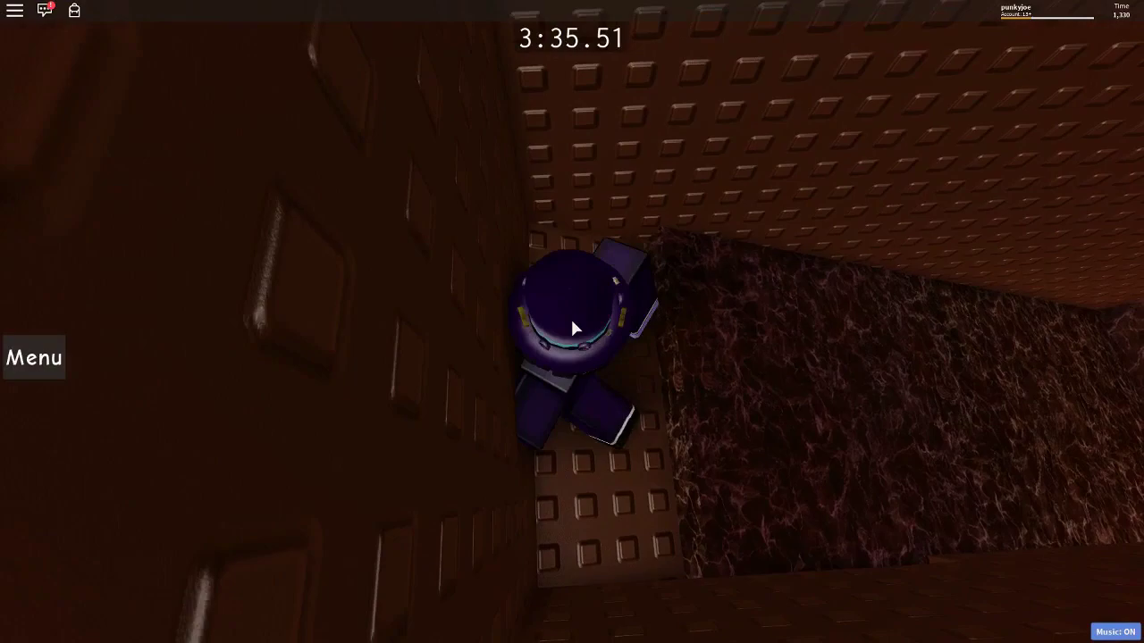
scroll(570, 328, up, 3)
scroll(570, 327, down, 3)
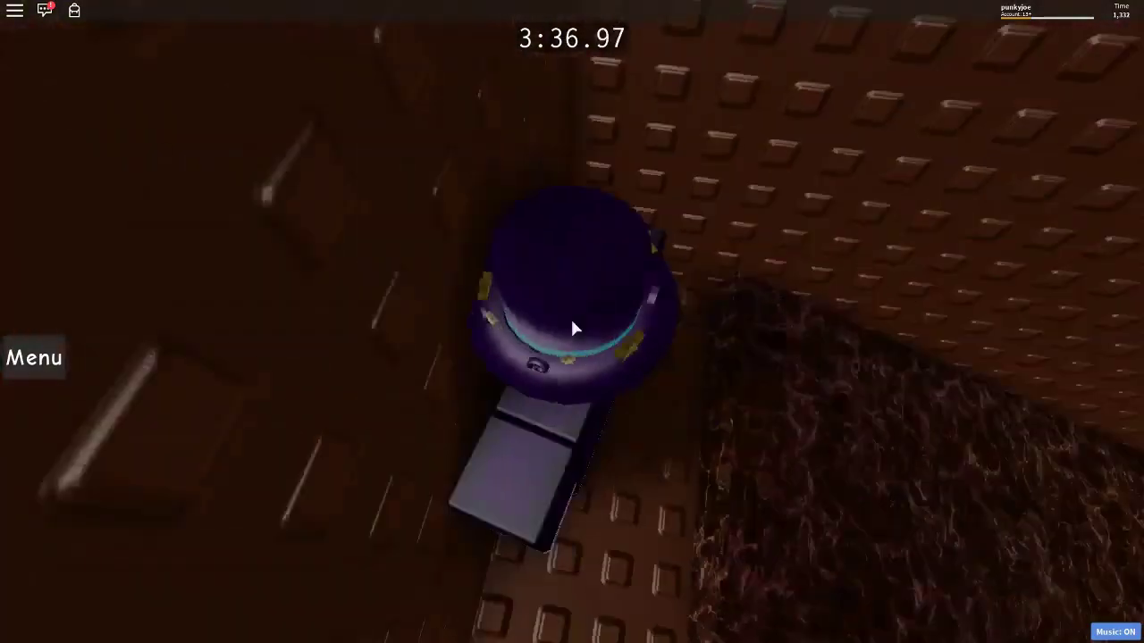
scroll(570, 327, down, 2)
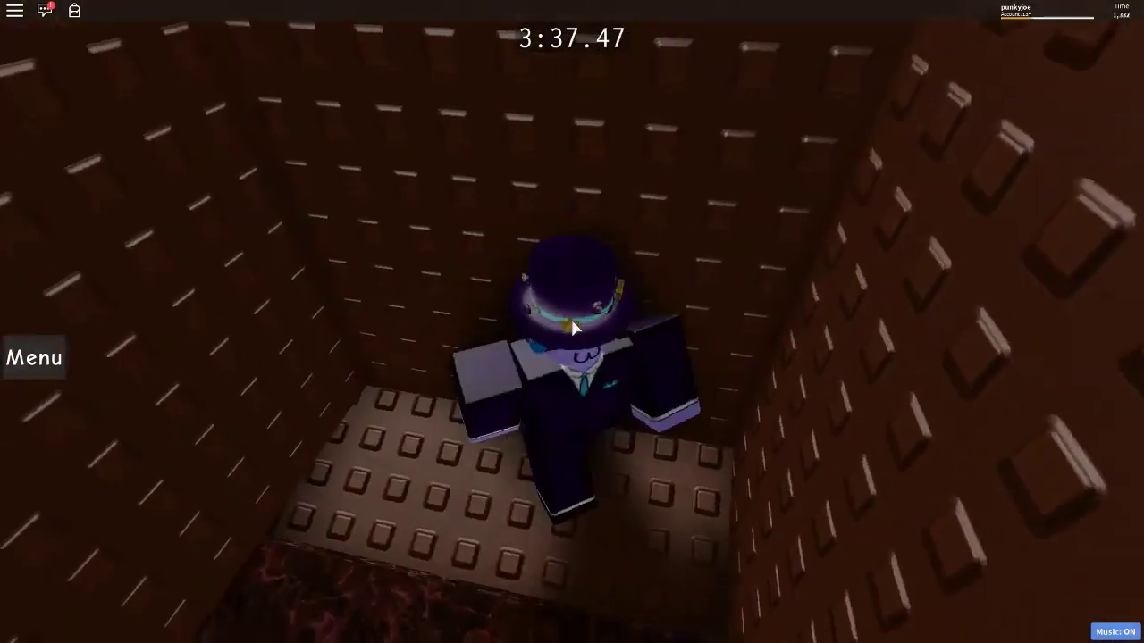
scroll(571, 327, up, 4)
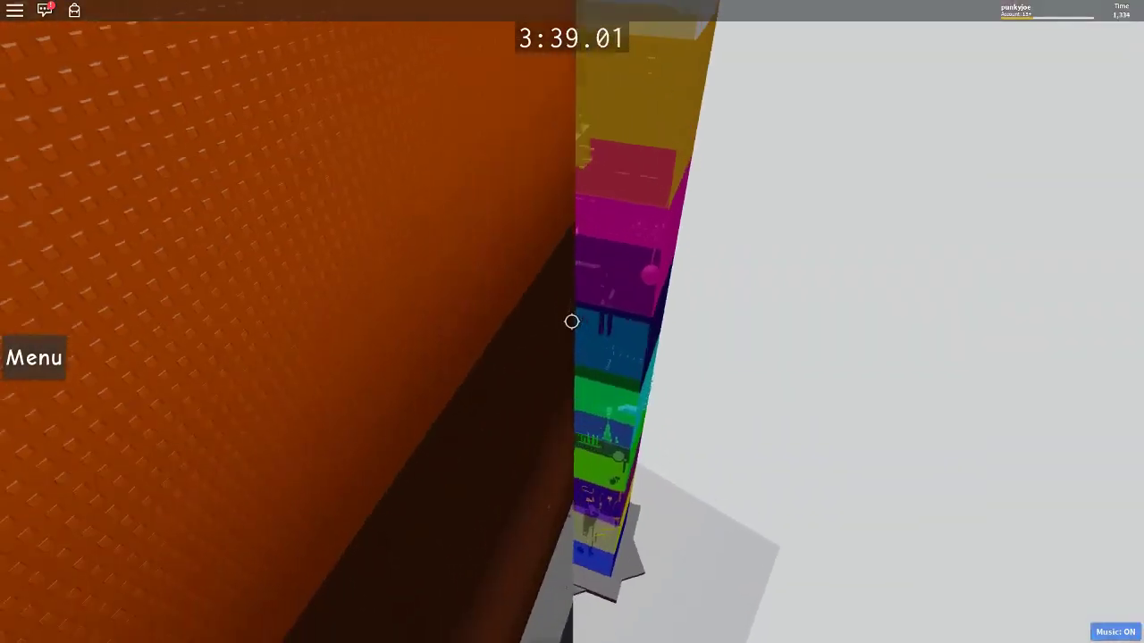
scroll(571, 321, down, 4)
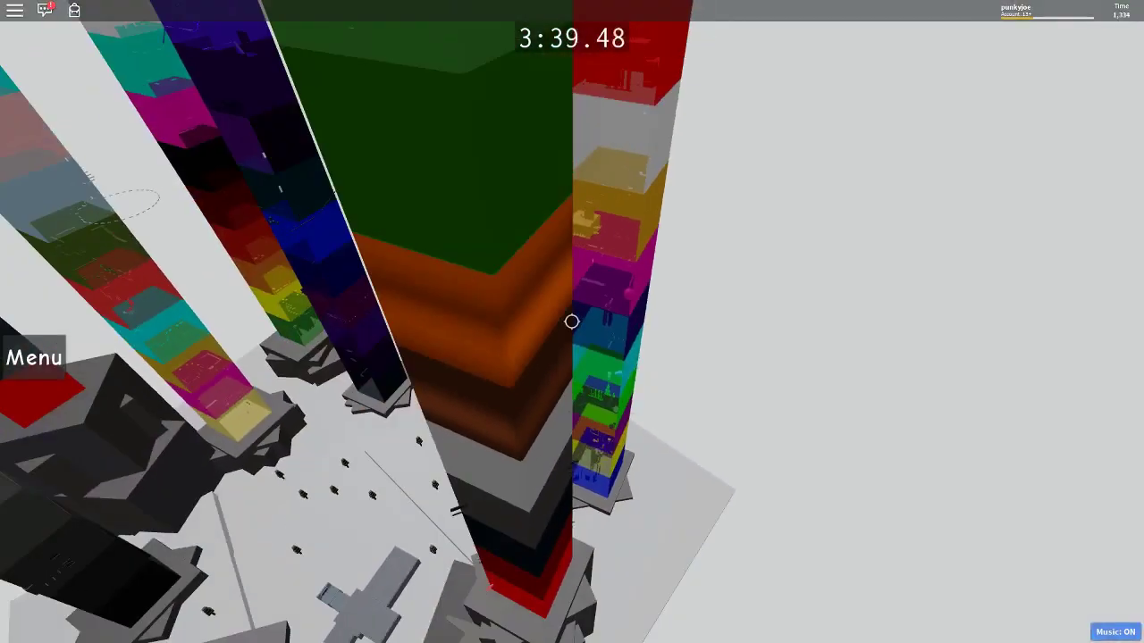
scroll(571, 322, up, 4)
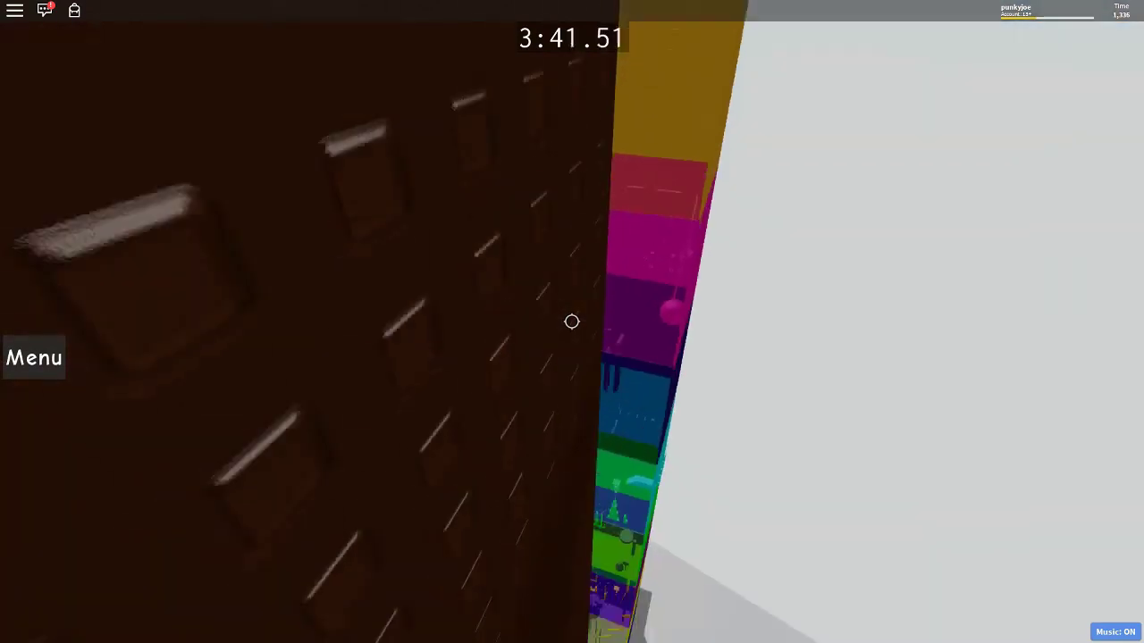
scroll(571, 321, down, 3)
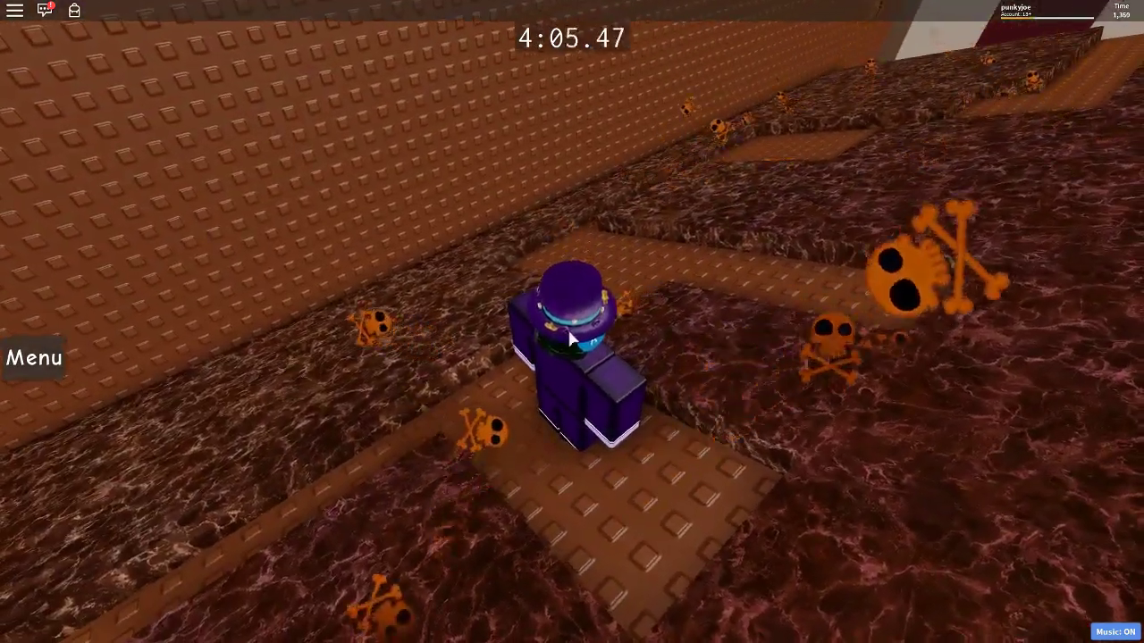
key(Escape)
click(485, 136)
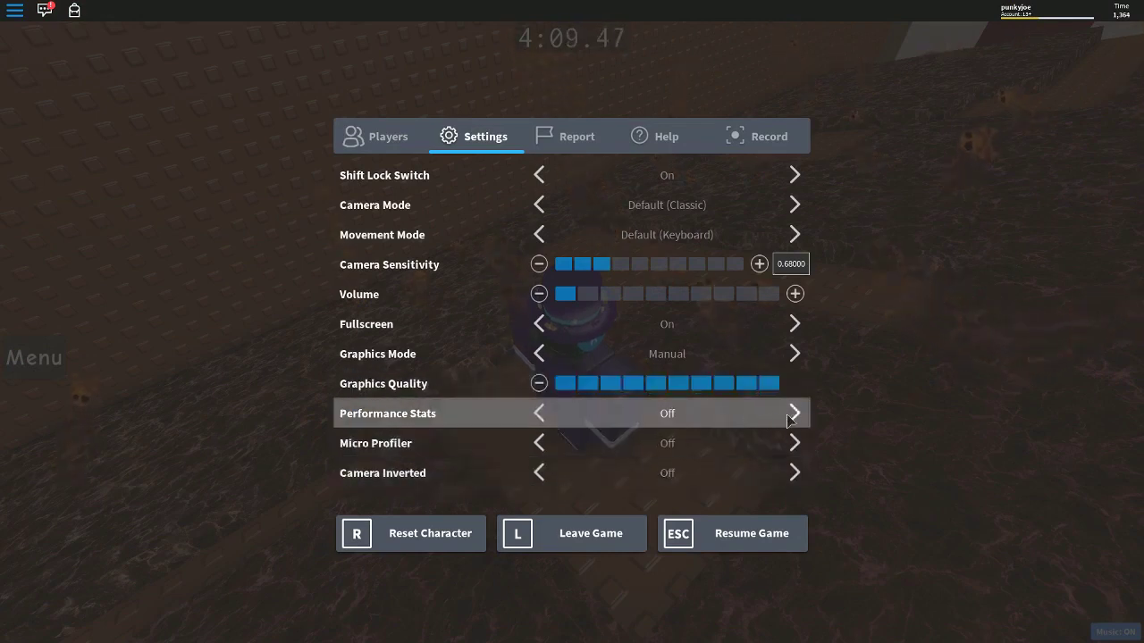
key(Escape)
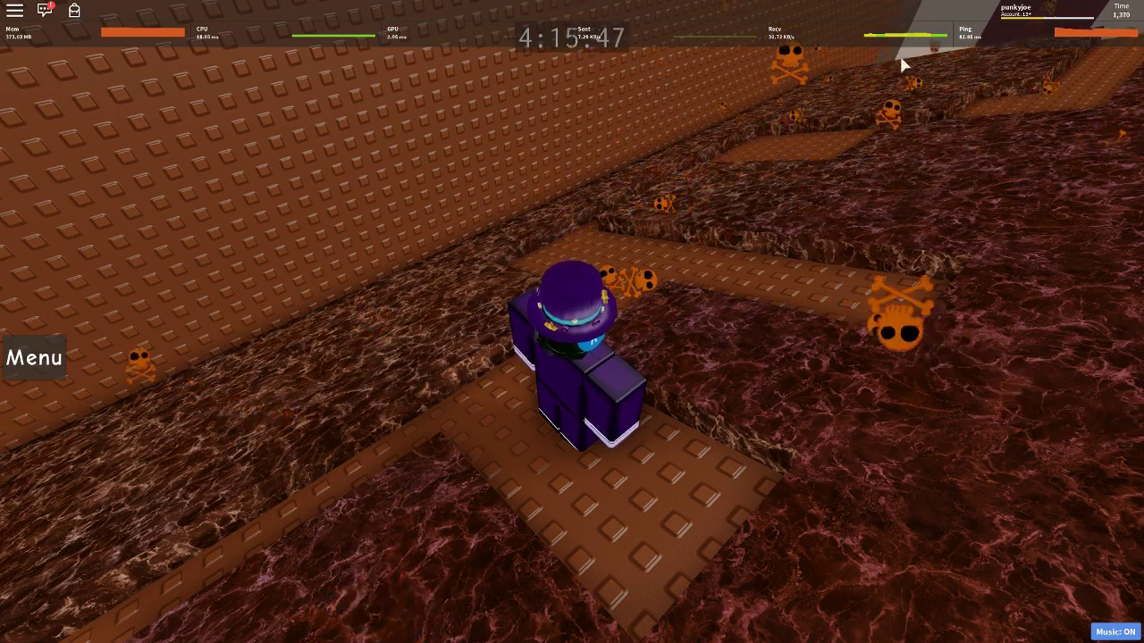
key(Escape)
click(474, 136)
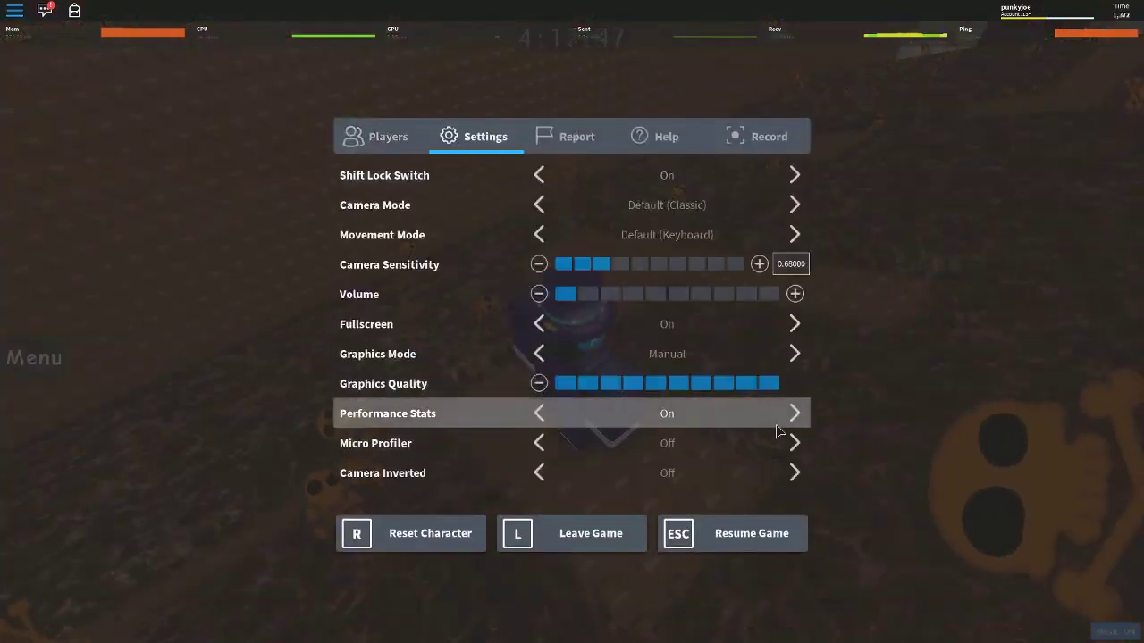
key(Escape)
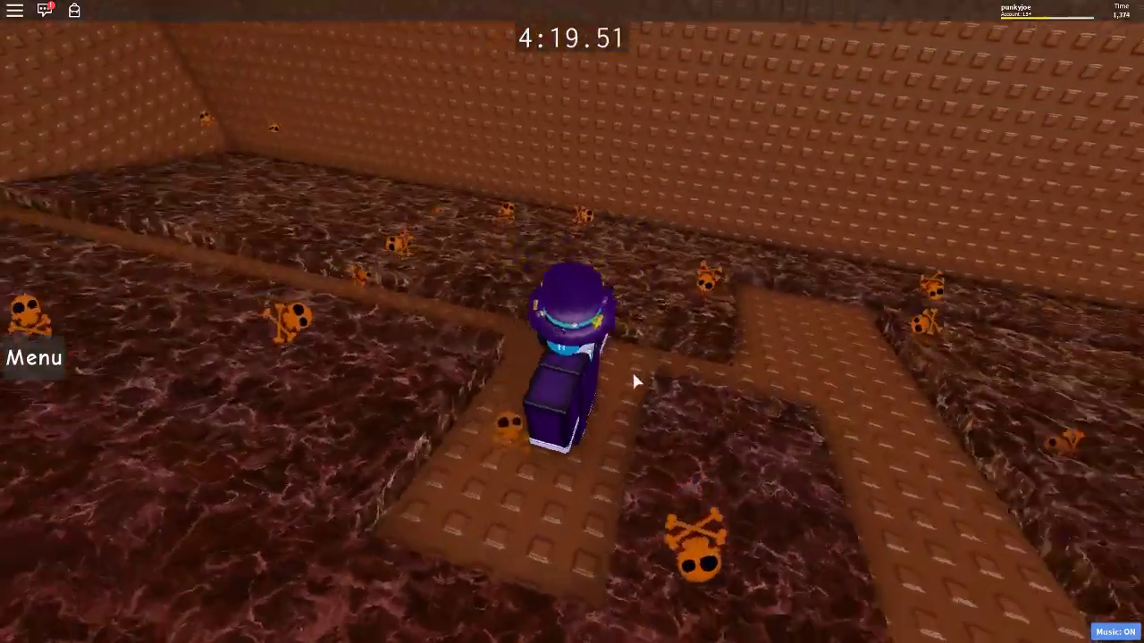
- Follow the brick paths around their corners over the lava
key(w)
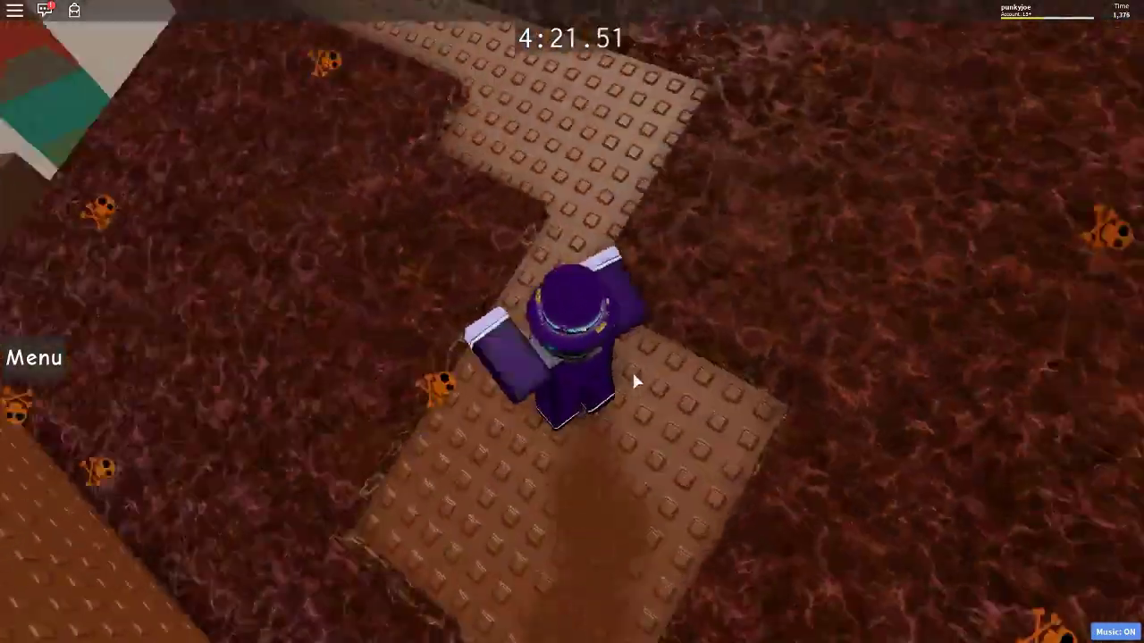
key(w)
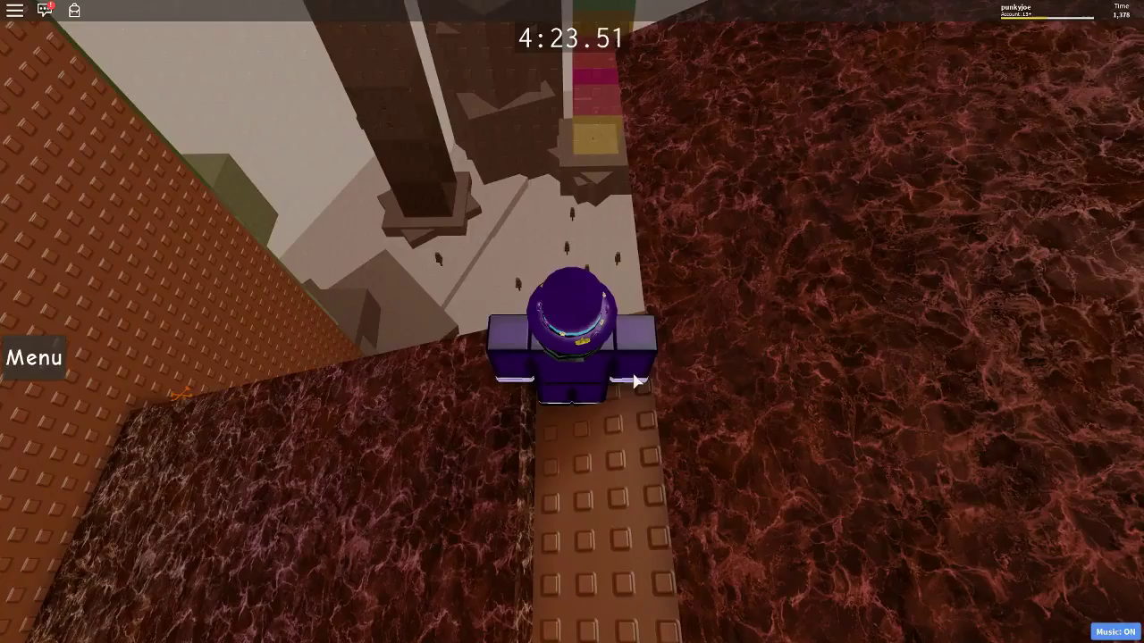
key(w)
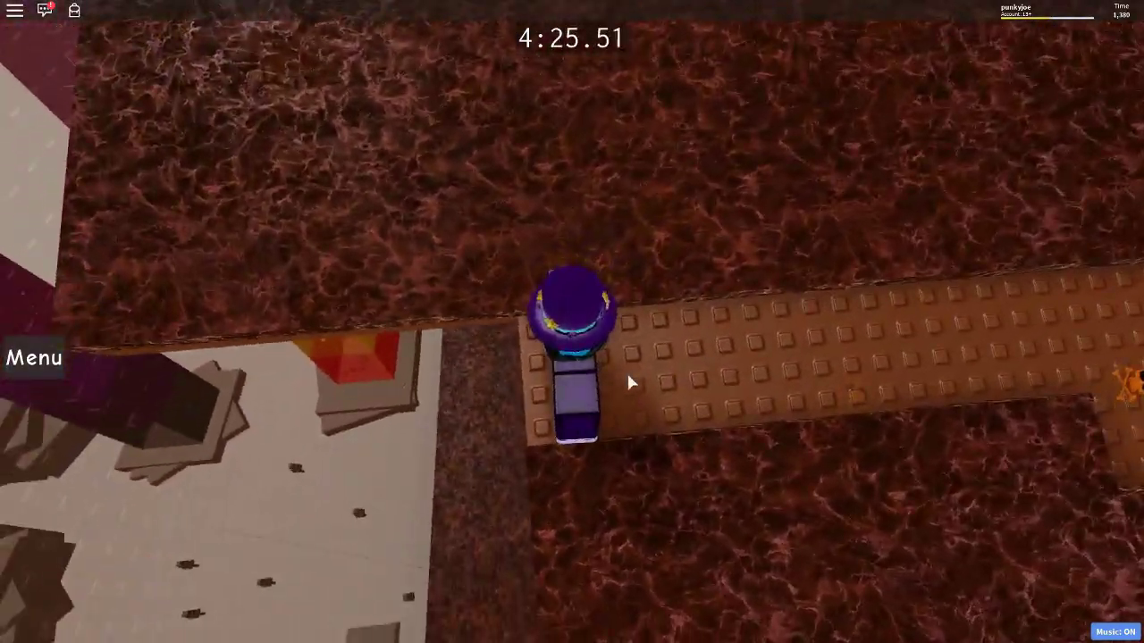
key(w)
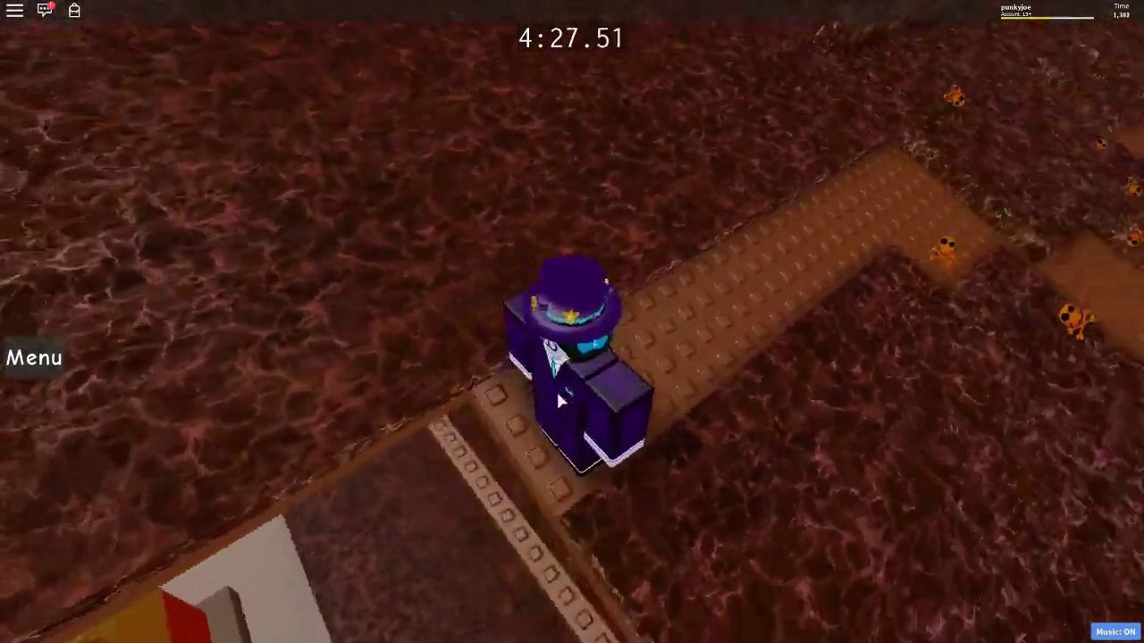
key(w)
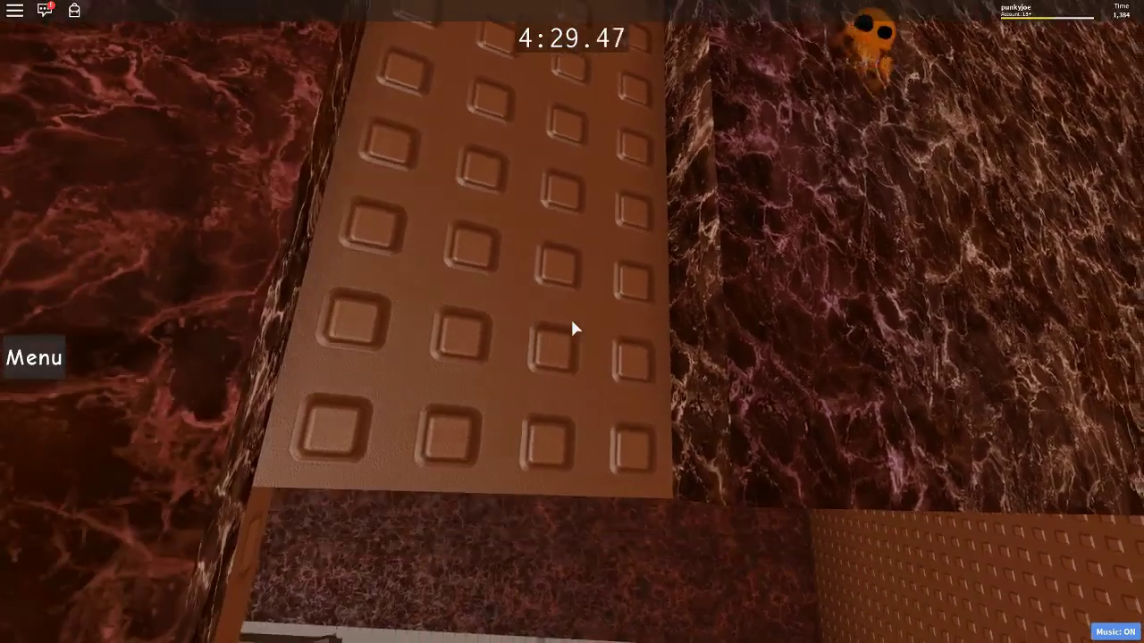
scroll(570, 317, down, 3)
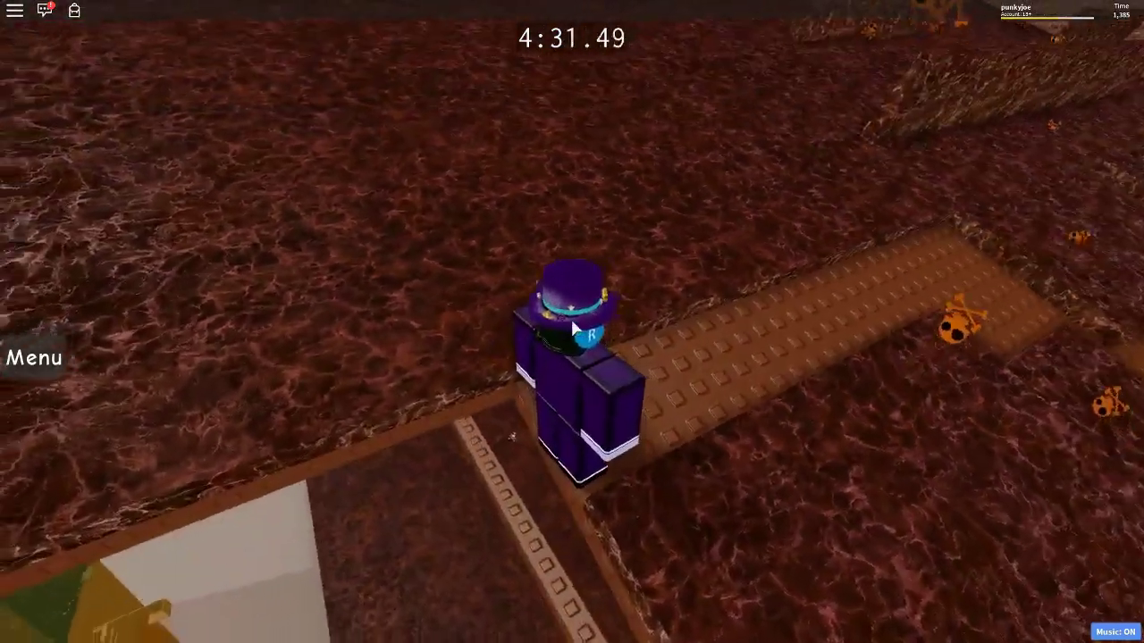
key(w)
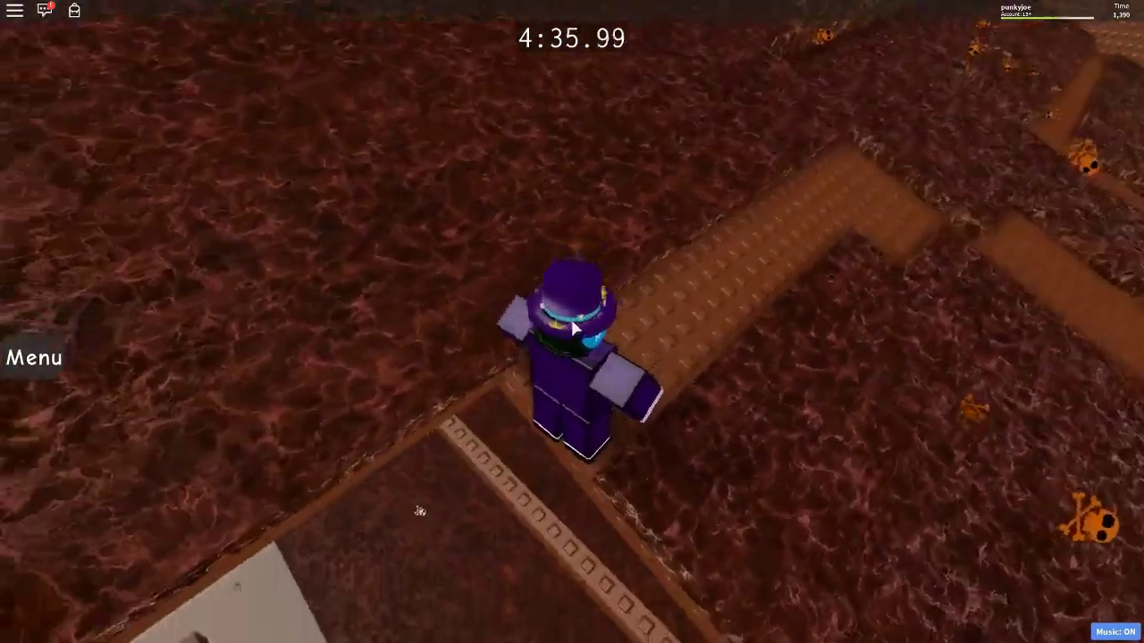
scroll(573, 327, up, 5)
scroll(570, 317, down, 5)
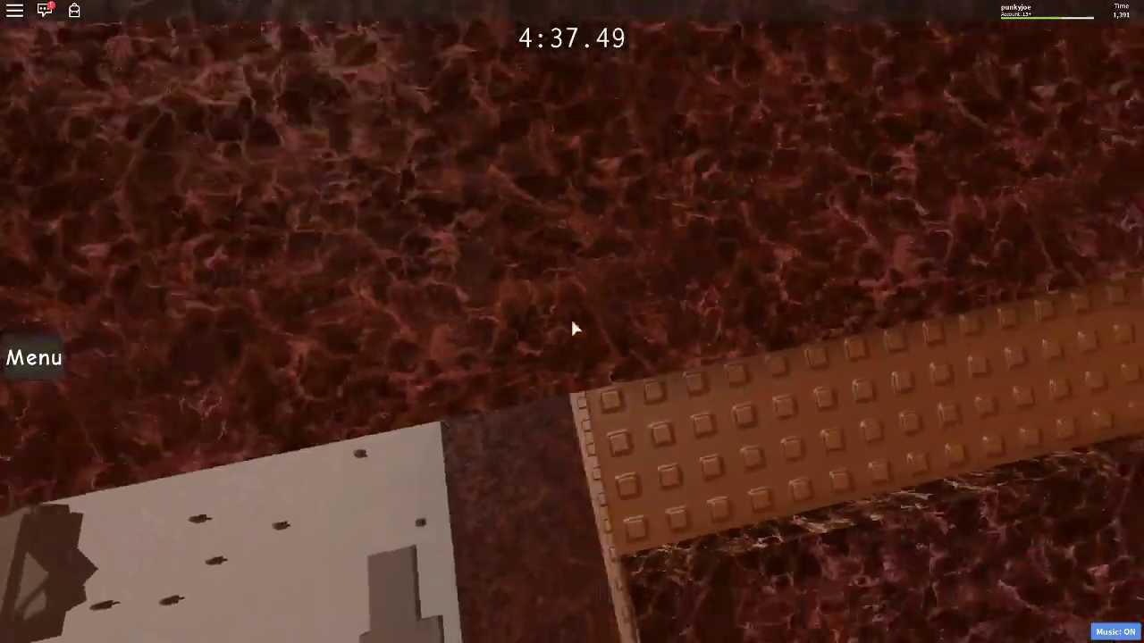
key(w)
scroll(573, 328, down, 3)
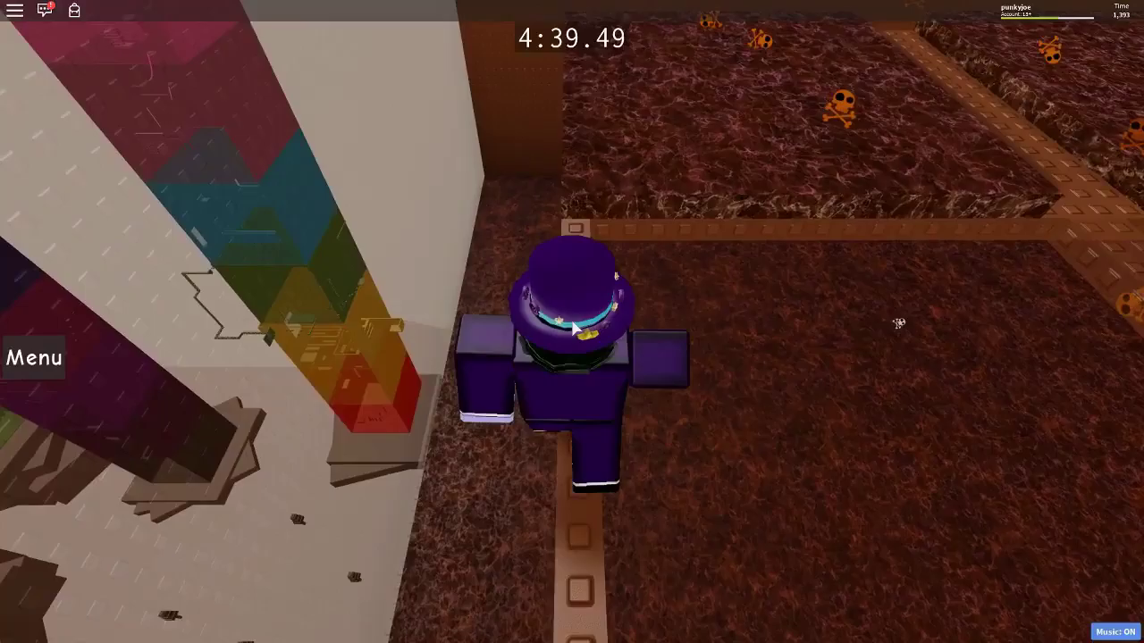
drag(573, 327, 573, 327)
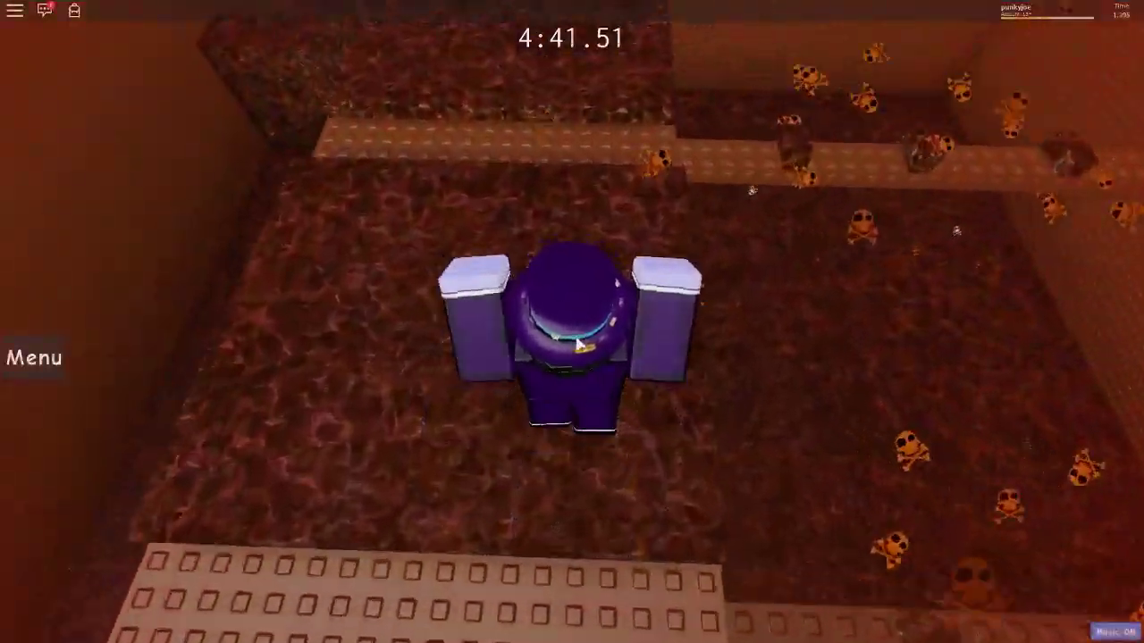
key(w)
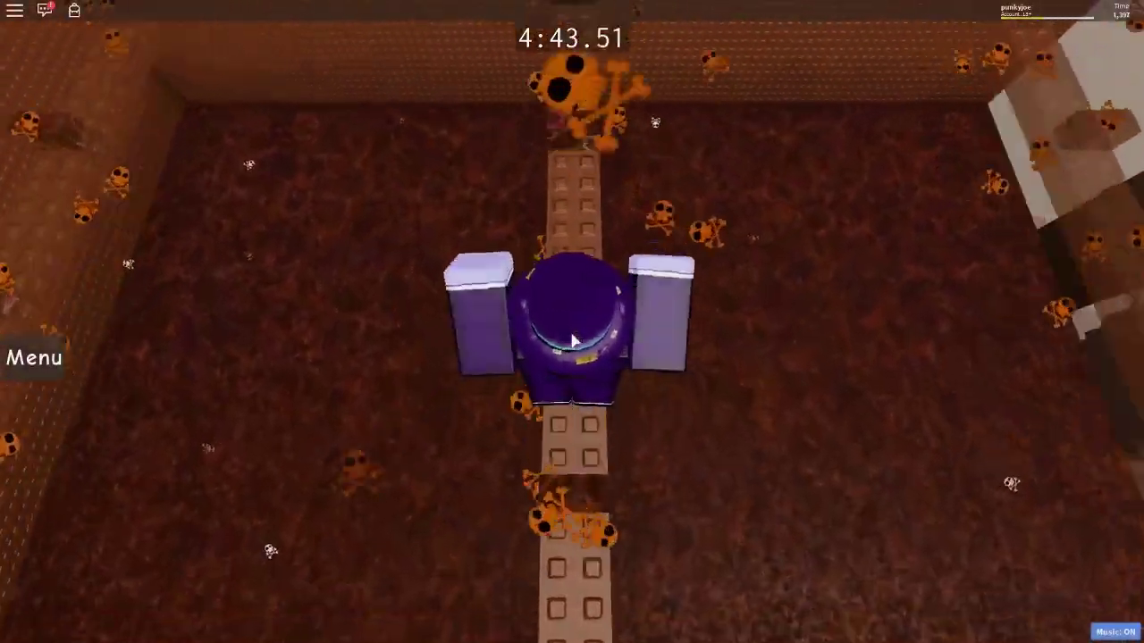
scroll(573, 338, up, 5)
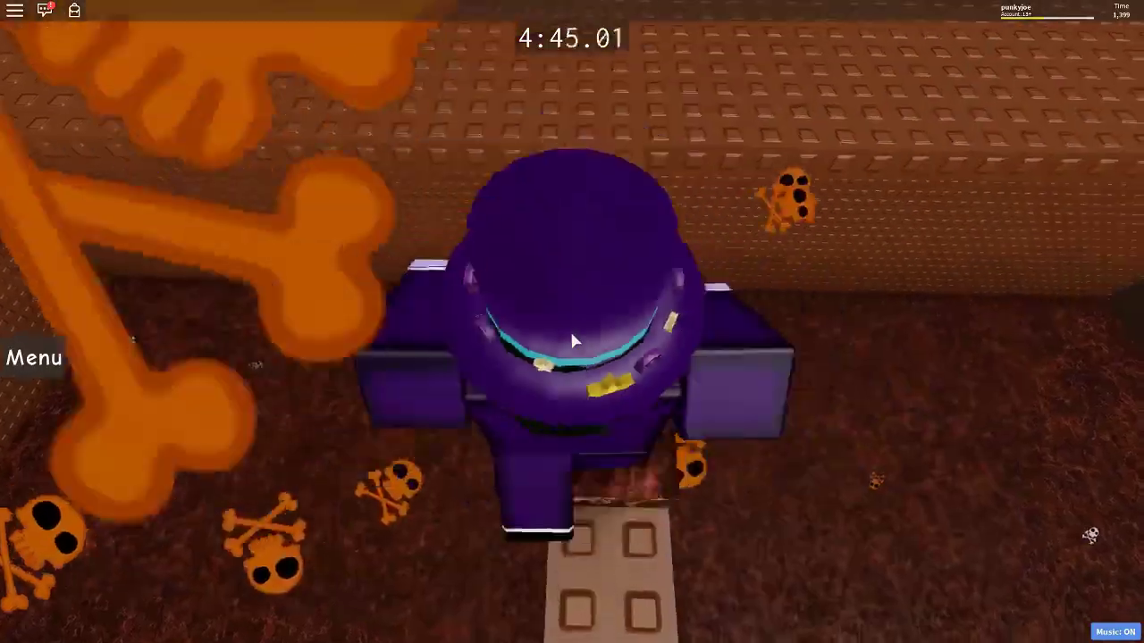
- Climb along the brown wall ledges to the upper ledge by the lava-rock block
drag(569, 328, 572, 338)
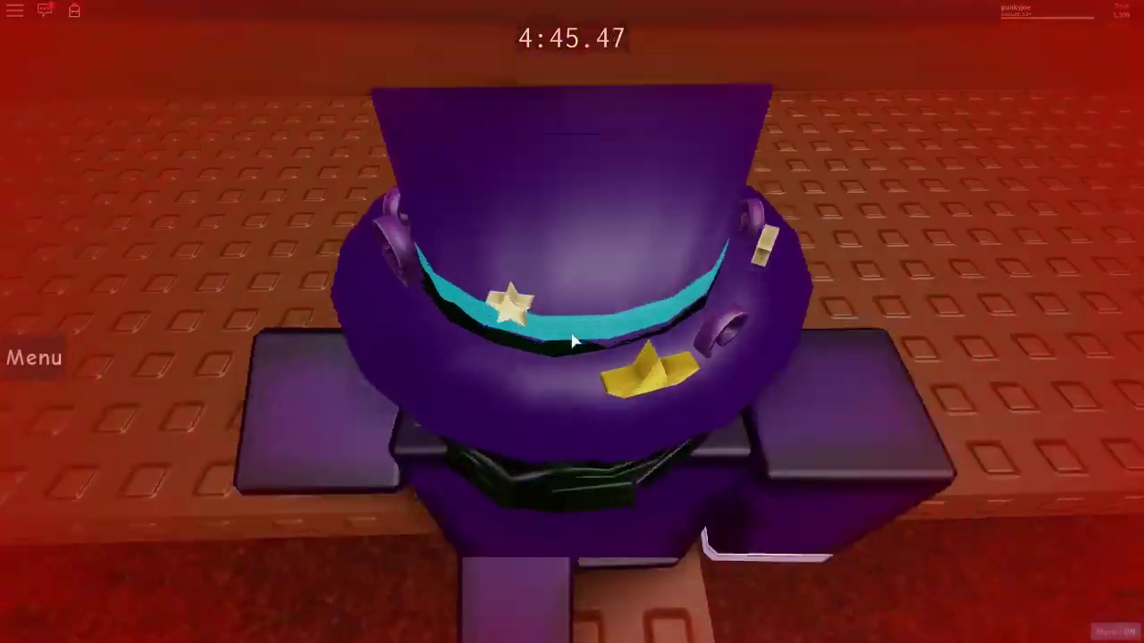
drag(821, 268, 615, 338)
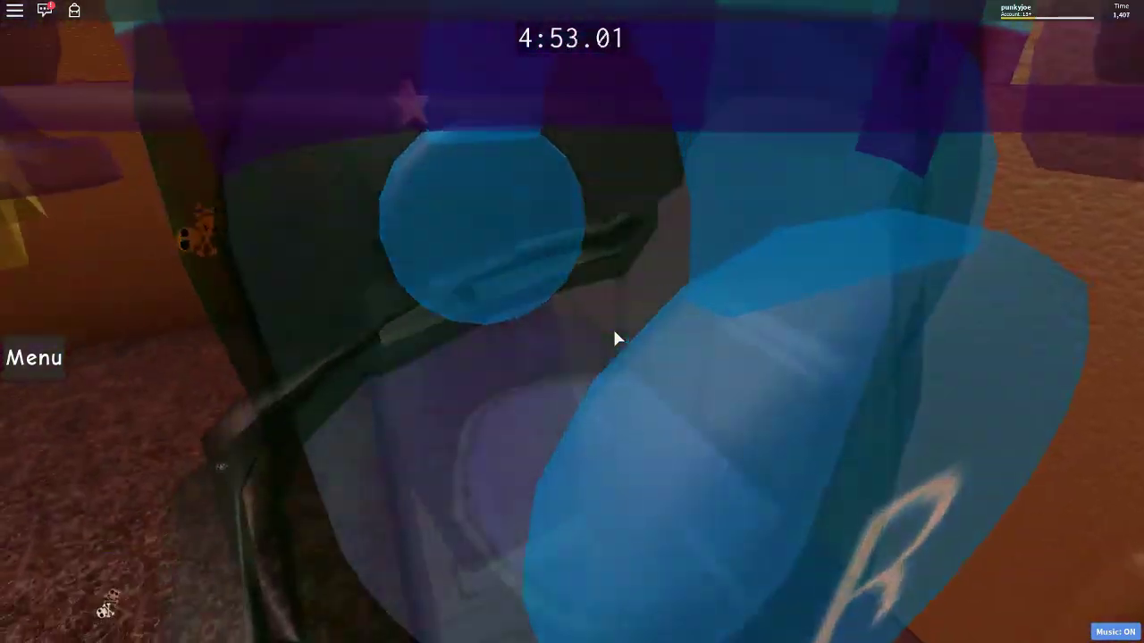
scroll(615, 338, down, 5)
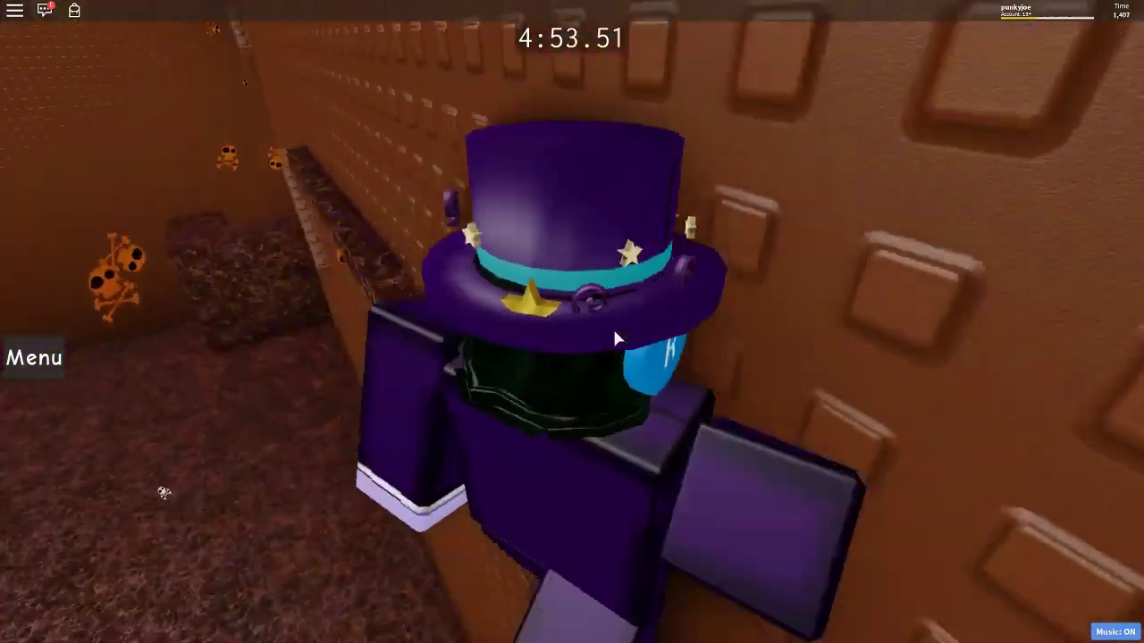
key(w)
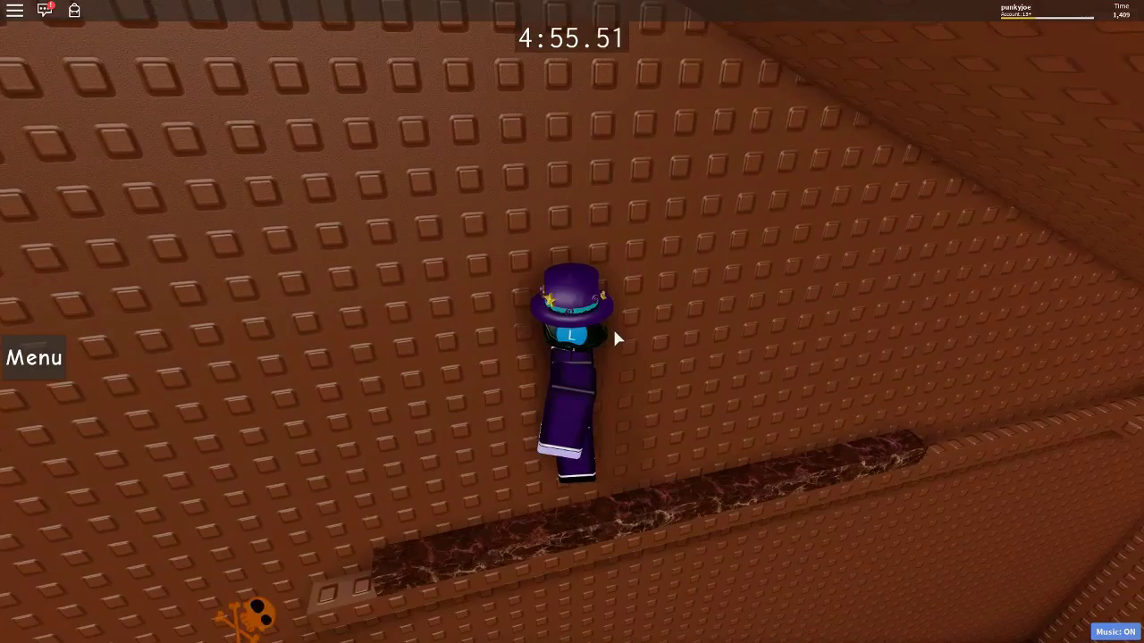
key(w)
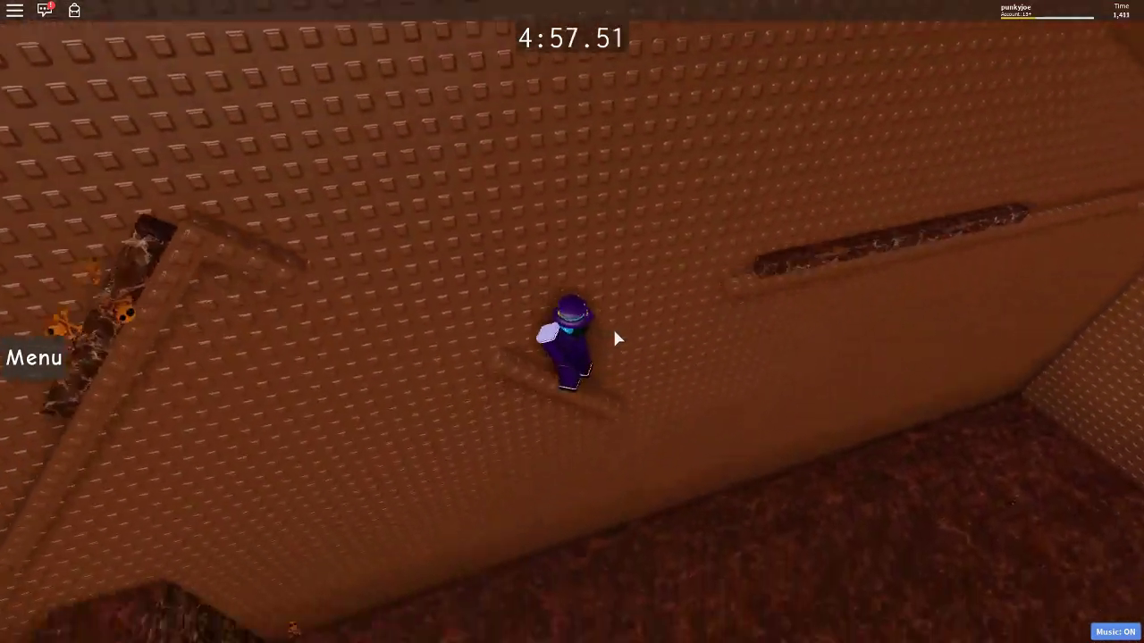
key(w)
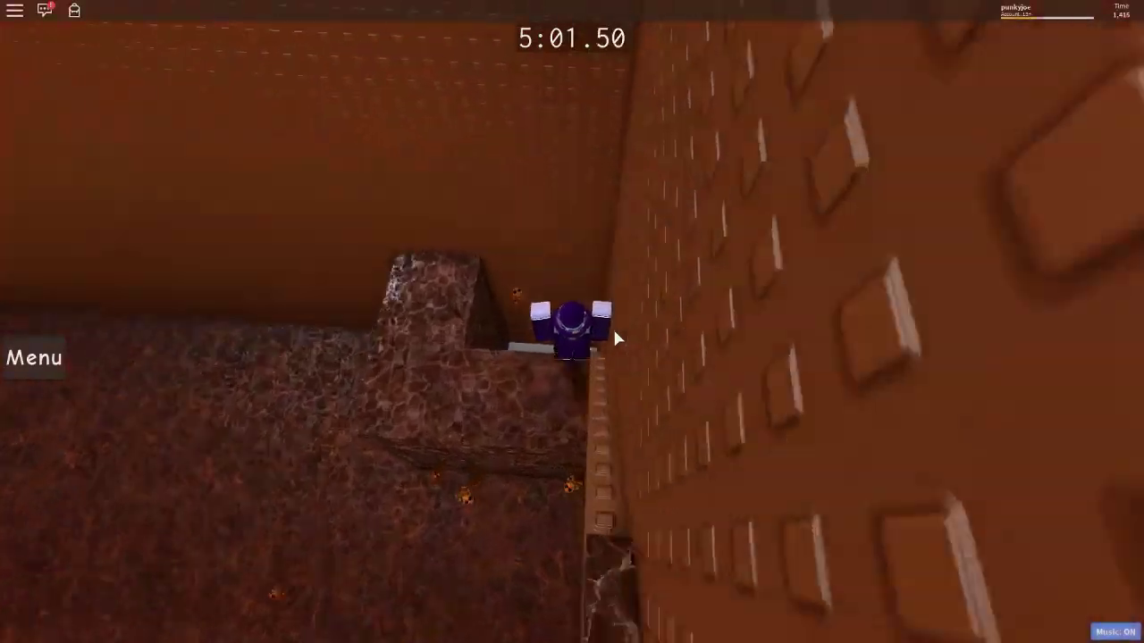
- Walk through the grey room up to the studded platform beside the dark stage's beam
key(w)
scroll(612, 337, up, 5)
scroll(612, 337, down, 5)
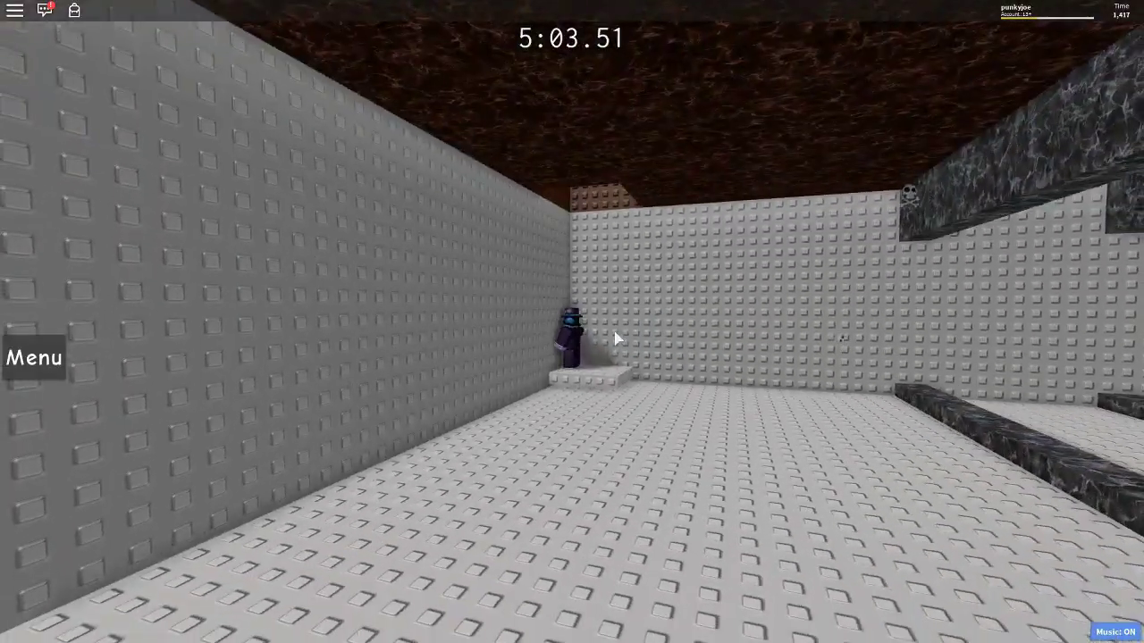
scroll(612, 338, up, 3)
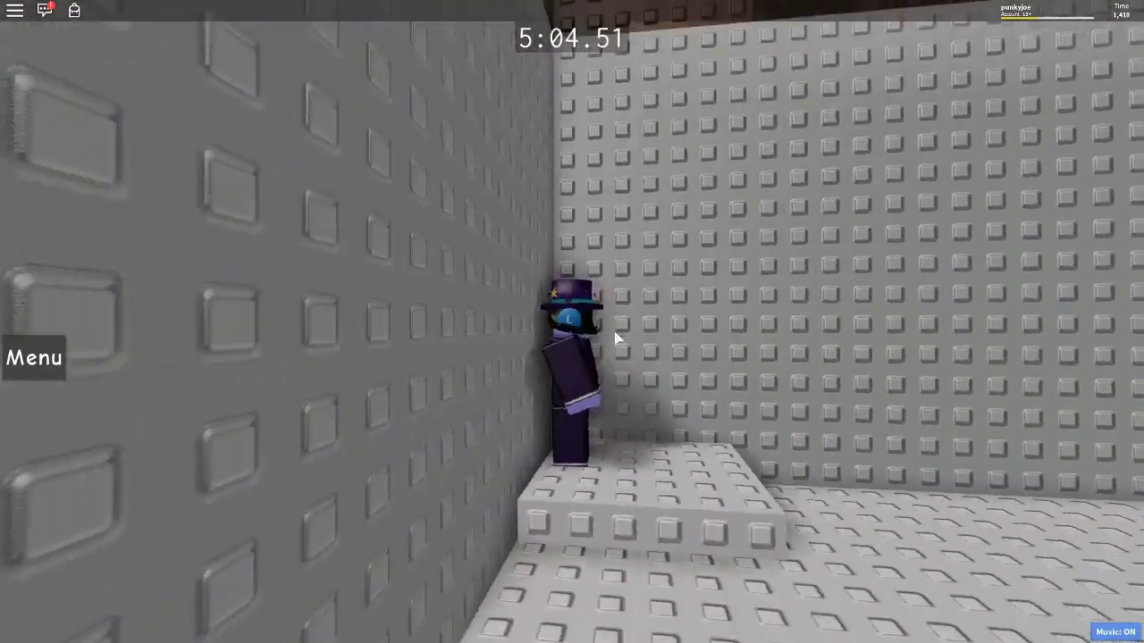
scroll(614, 338, down, 5)
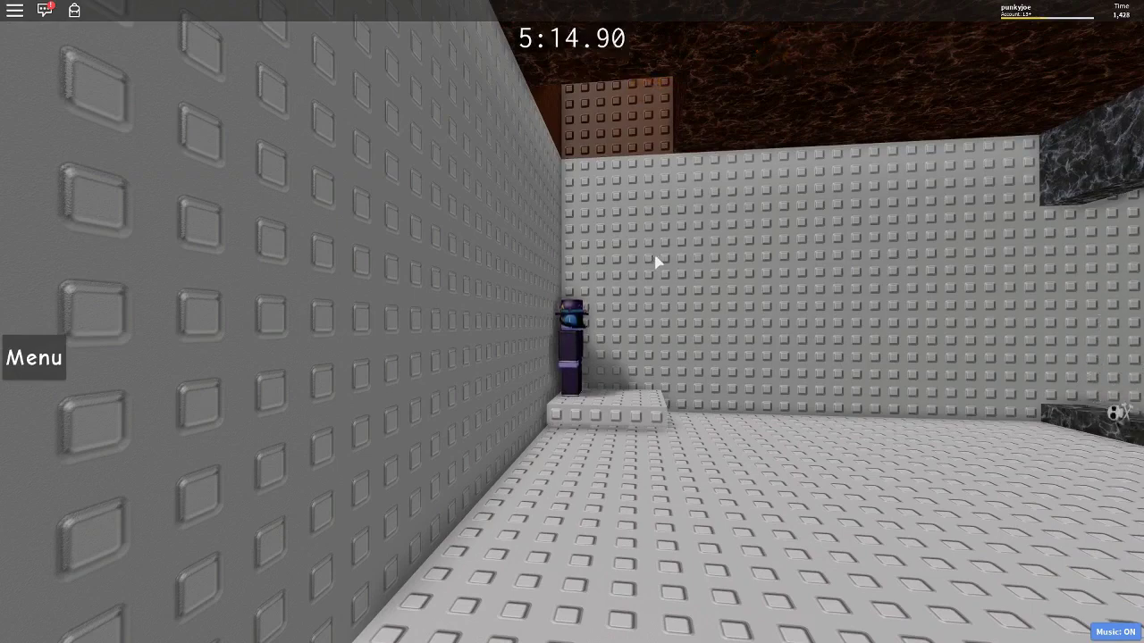
scroll(656, 261, up, 5)
scroll(626, 195, up, 3)
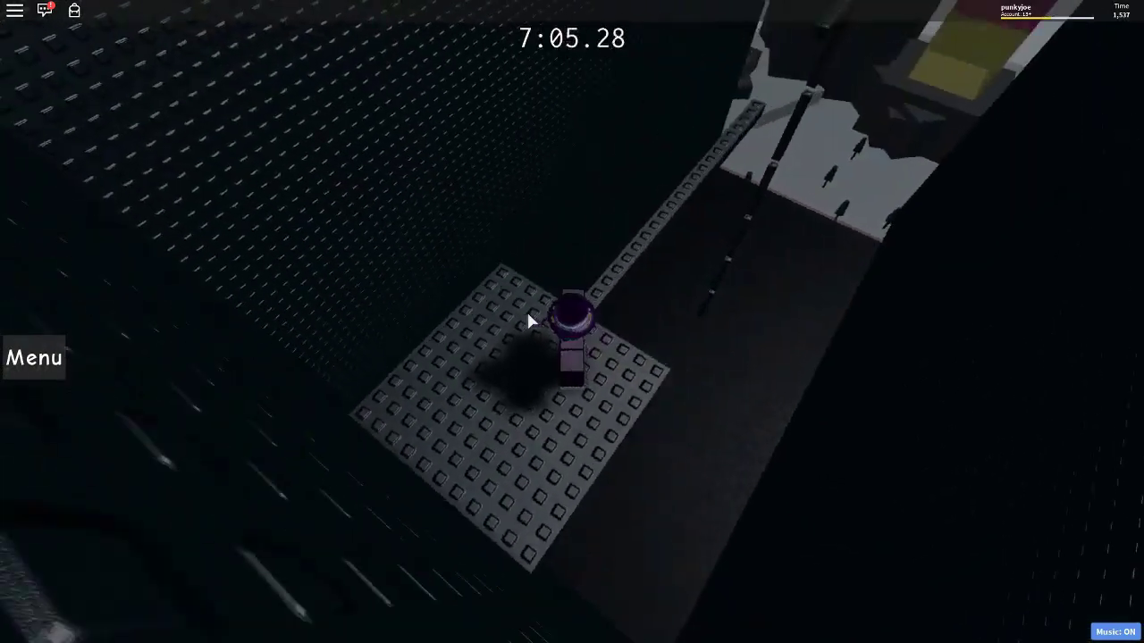
- Cross the narrow beam and jump up onto the red path above the dark pit
key(w)
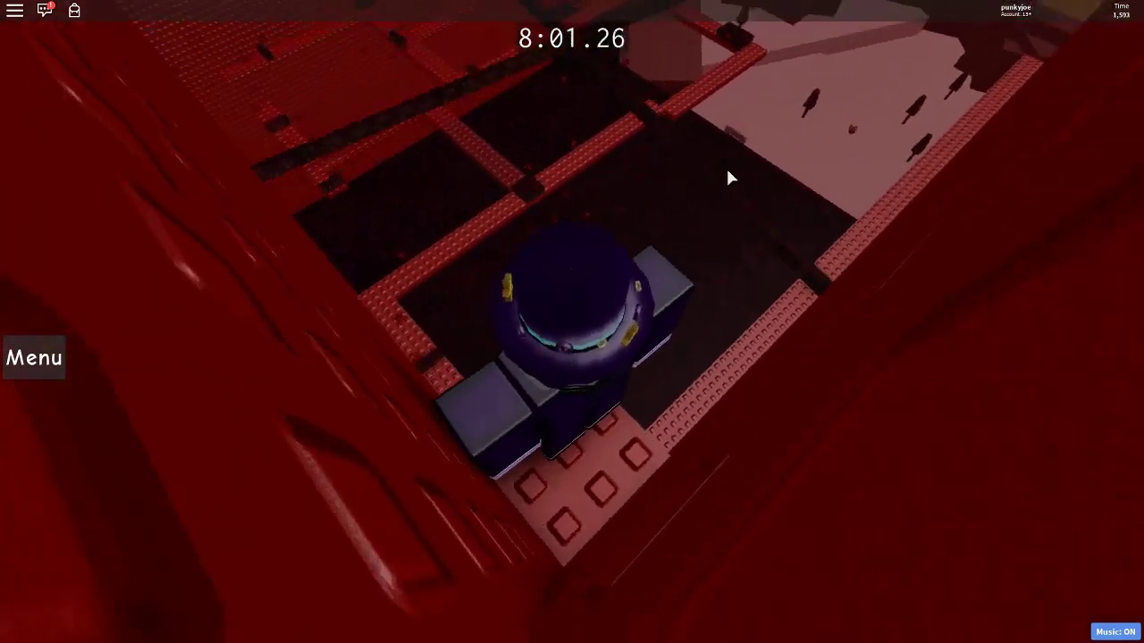
scroll(725, 175, down, 3)
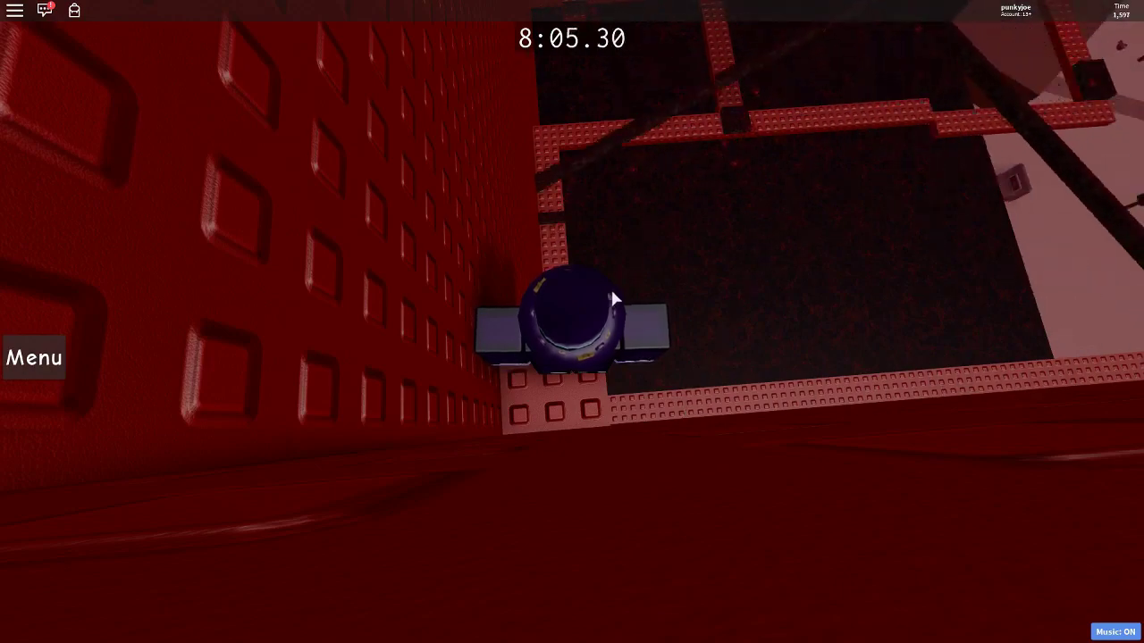
- Walk the narrow red paths toward the colourful pillars until the tower restarts at 8:17
key(w)
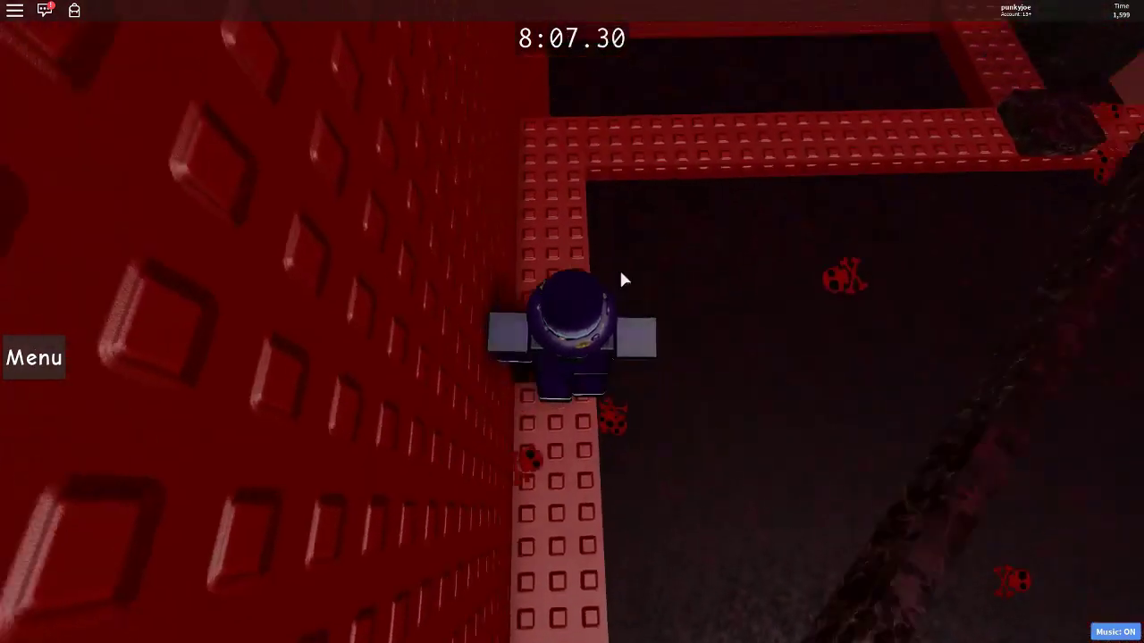
key(w)
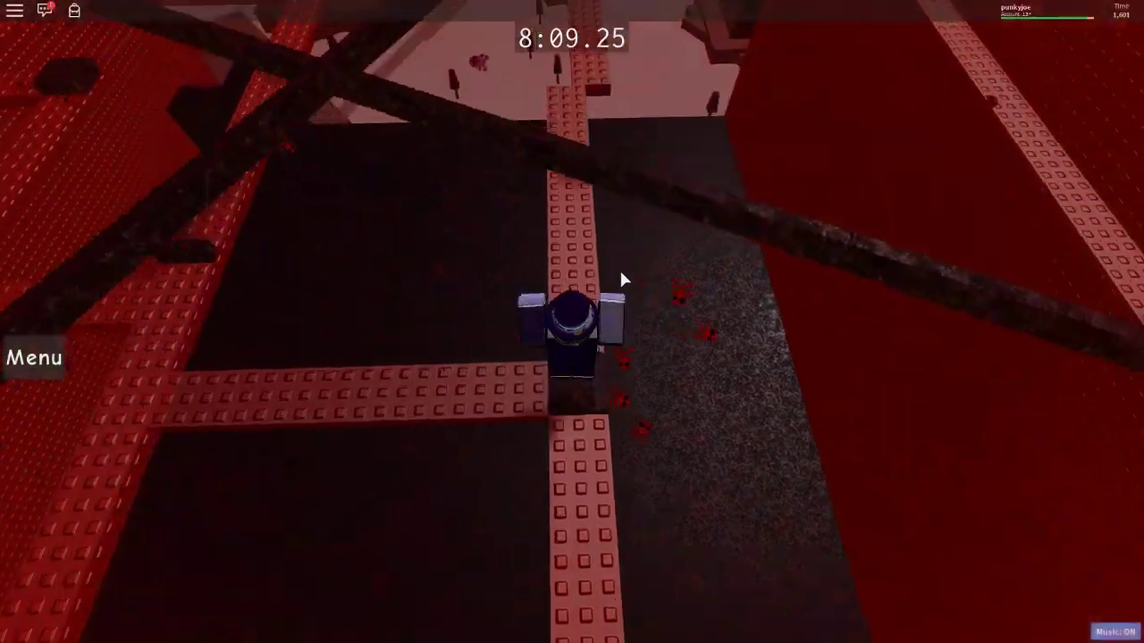
key(w)
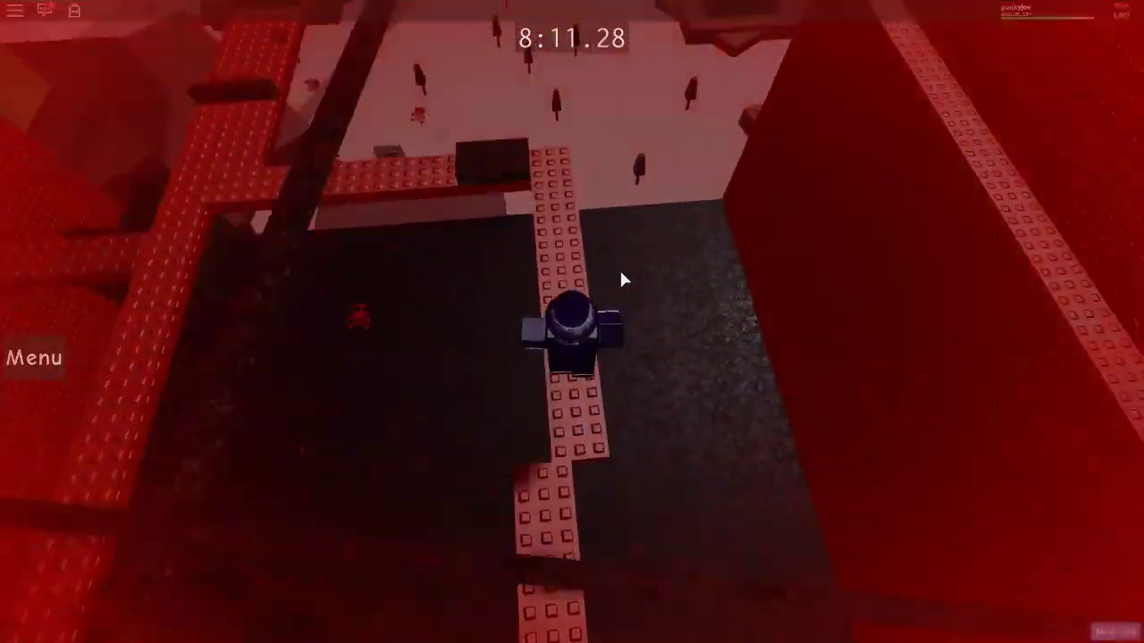
key(w)
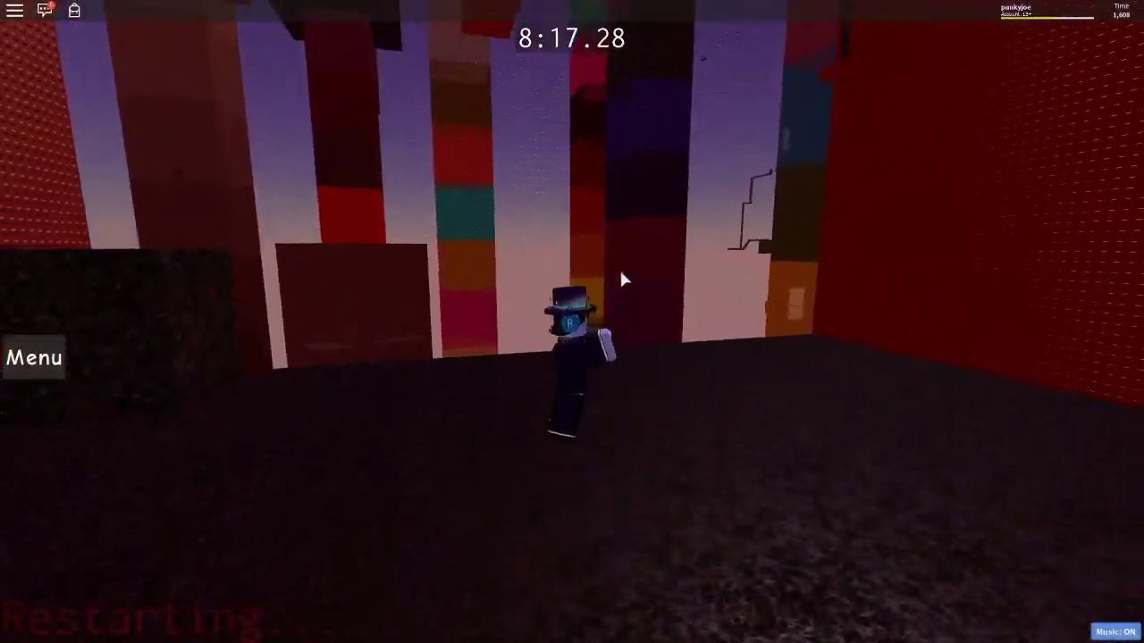
key(w)
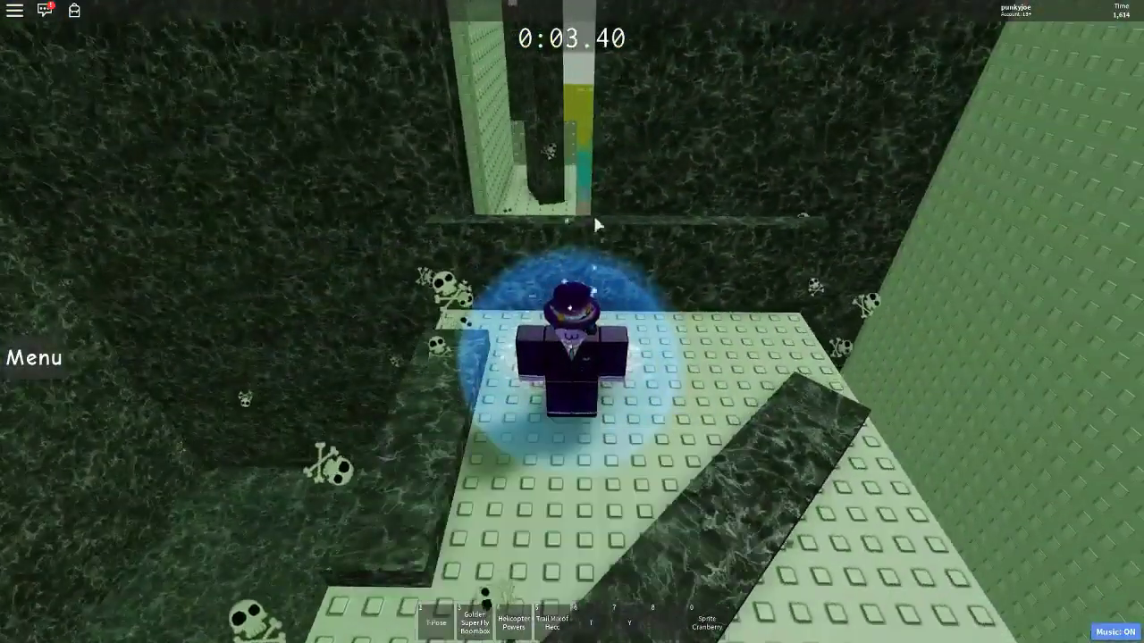
- Stash Helicopter Powers and Trail Mix of Hecc in the backpack while walking the green corridor
key(w)
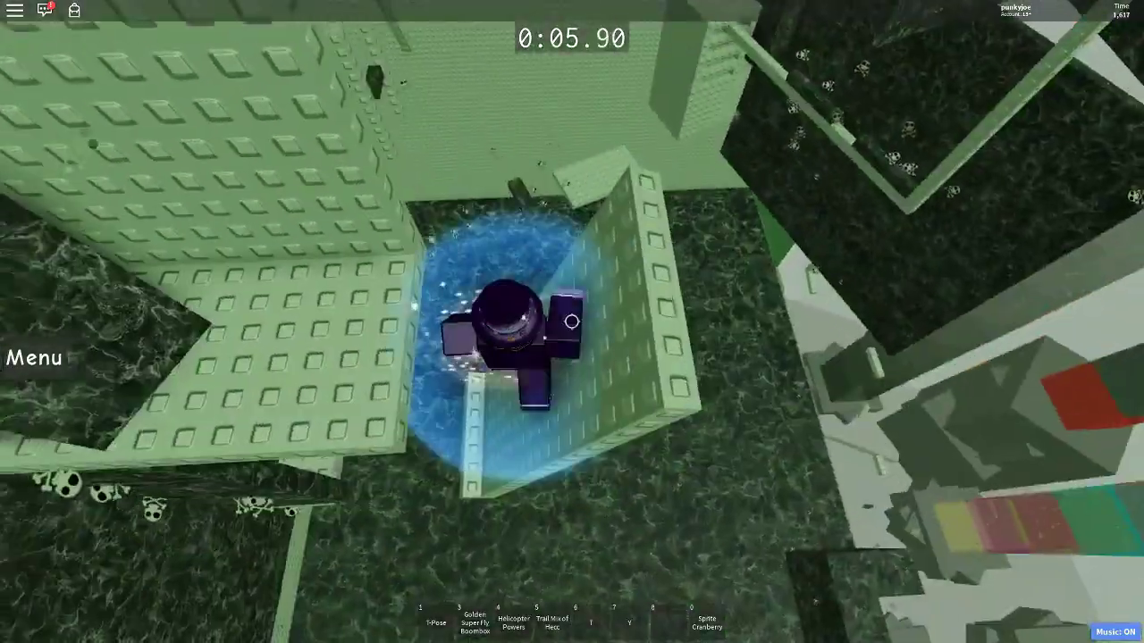
key(grave)
drag(514, 621, 533, 535)
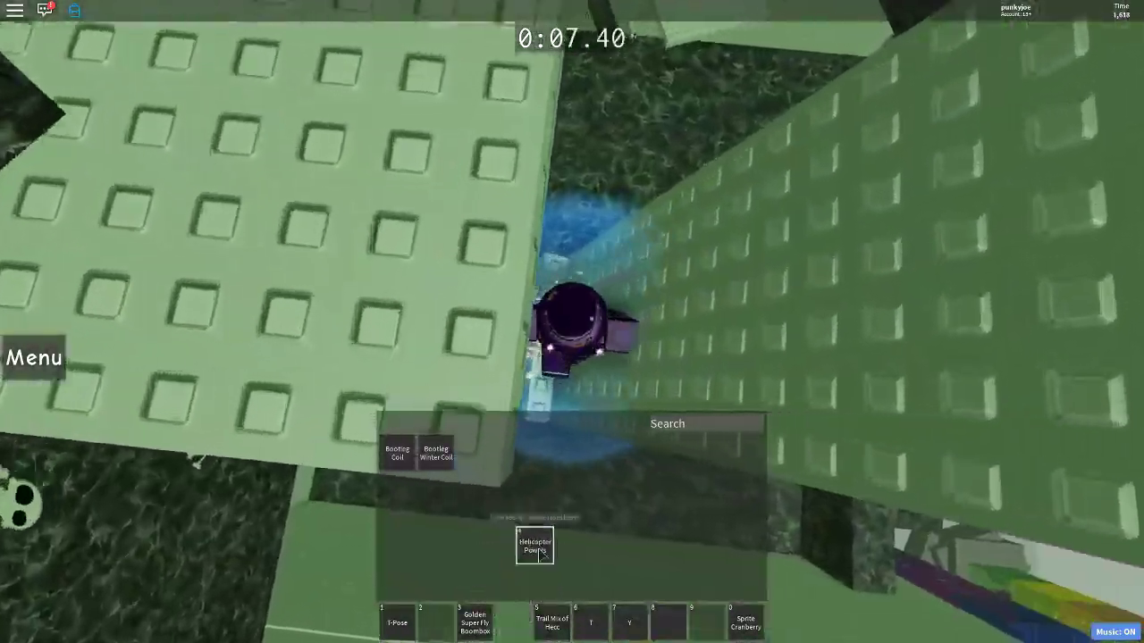
drag(551, 621, 604, 532)
key(grave)
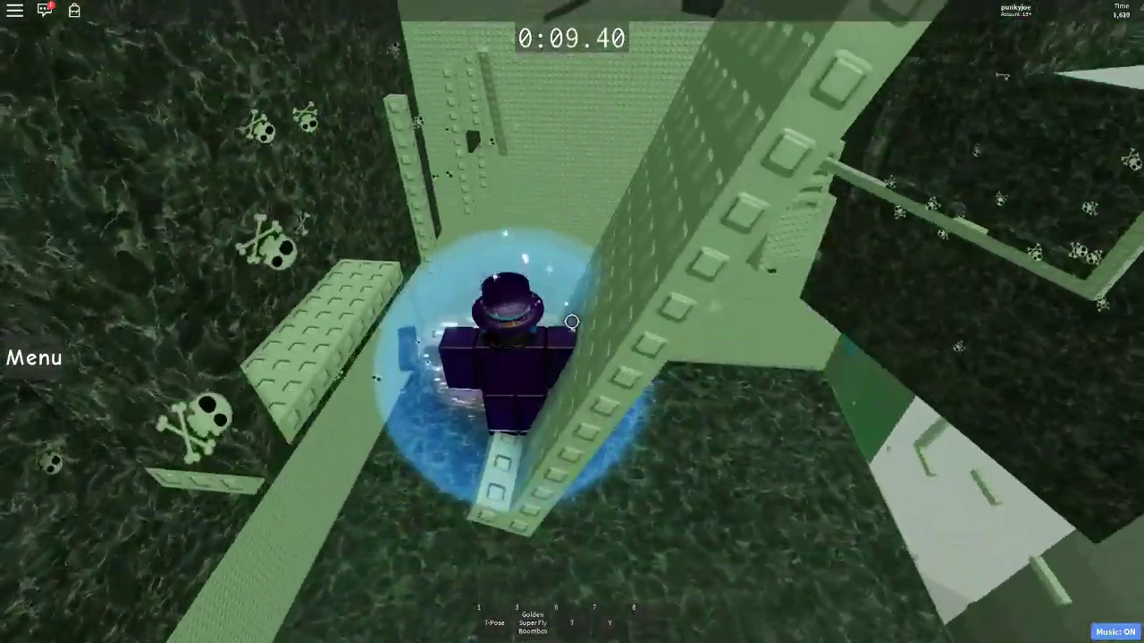
key(w)
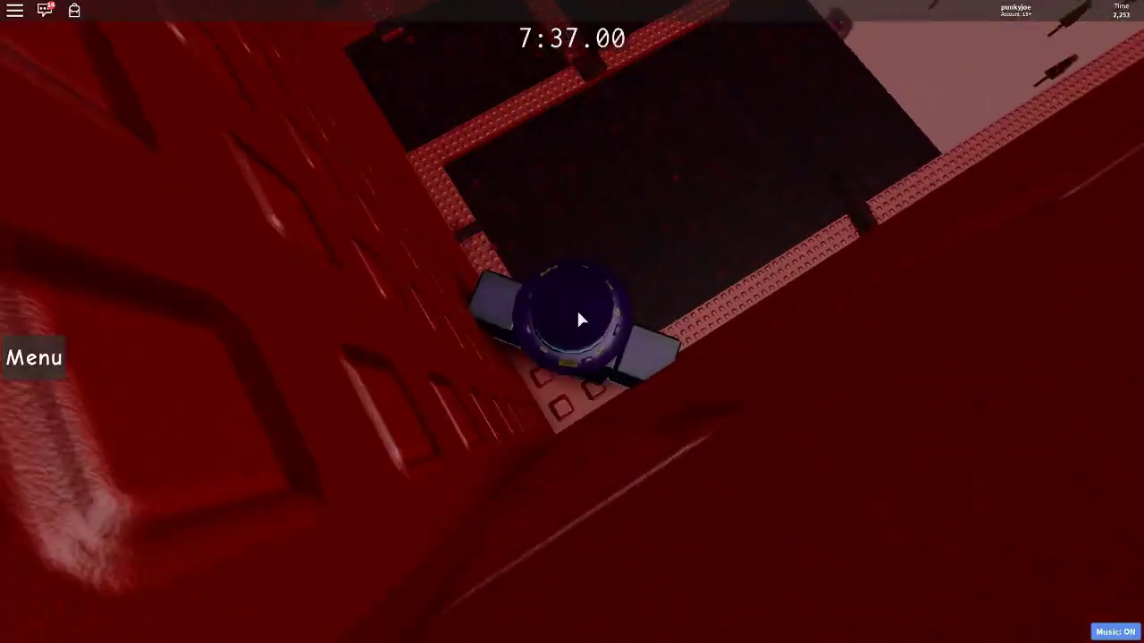
- Walk the narrow red brick beams over the dark pit to the red wall near the lava rock
drag(576, 308, 556, 303)
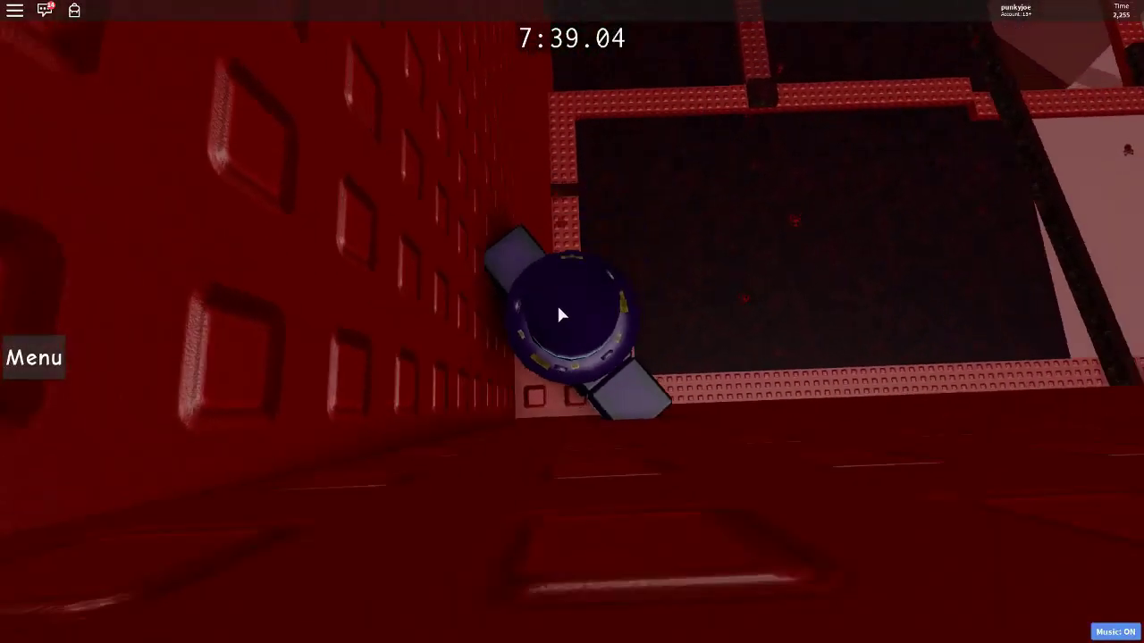
key(w)
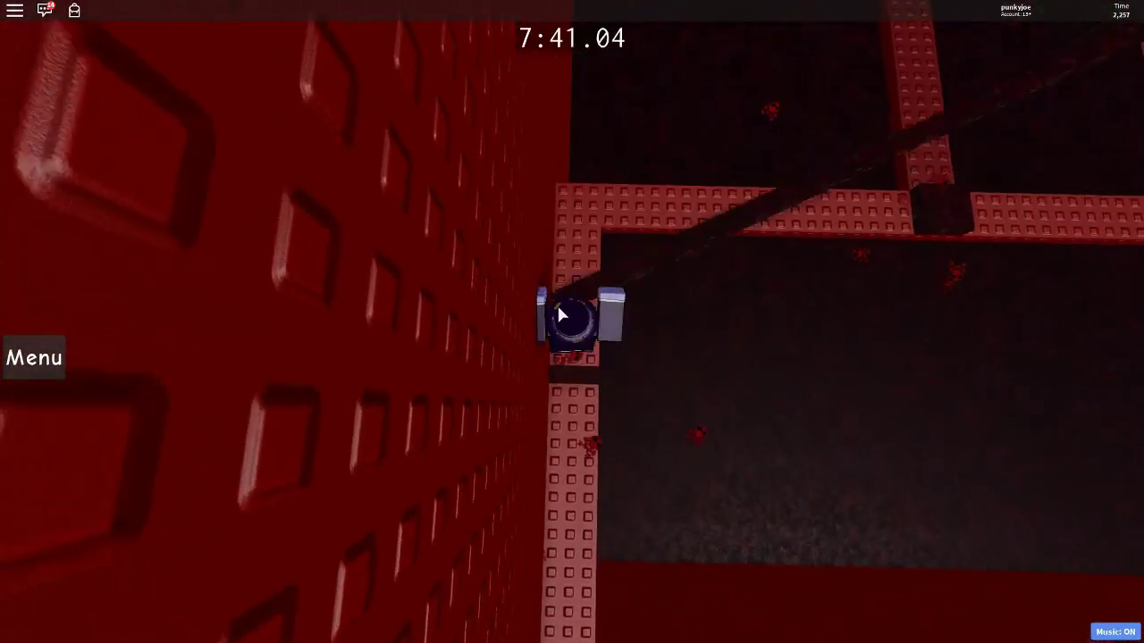
drag(557, 303, 557, 303)
key(w)
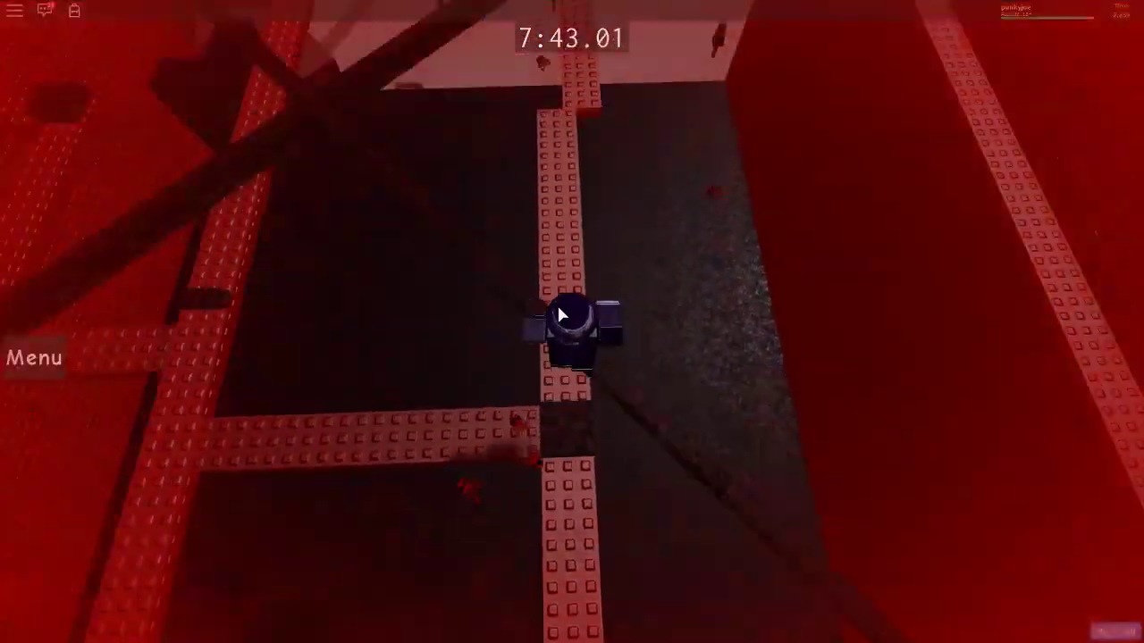
key(w)
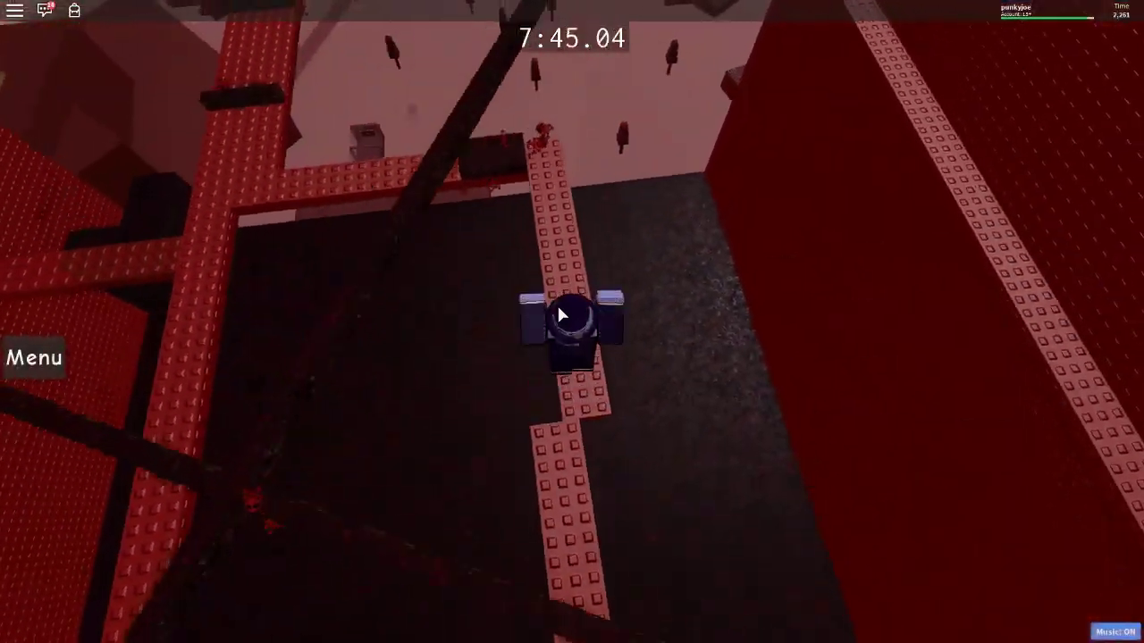
key(w)
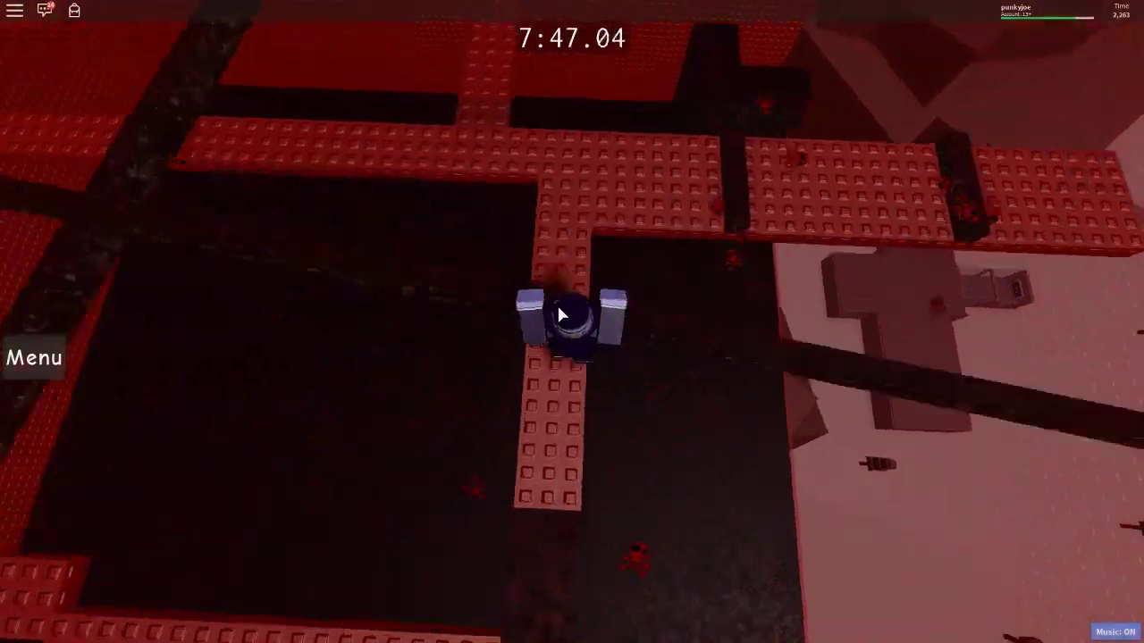
key(w)
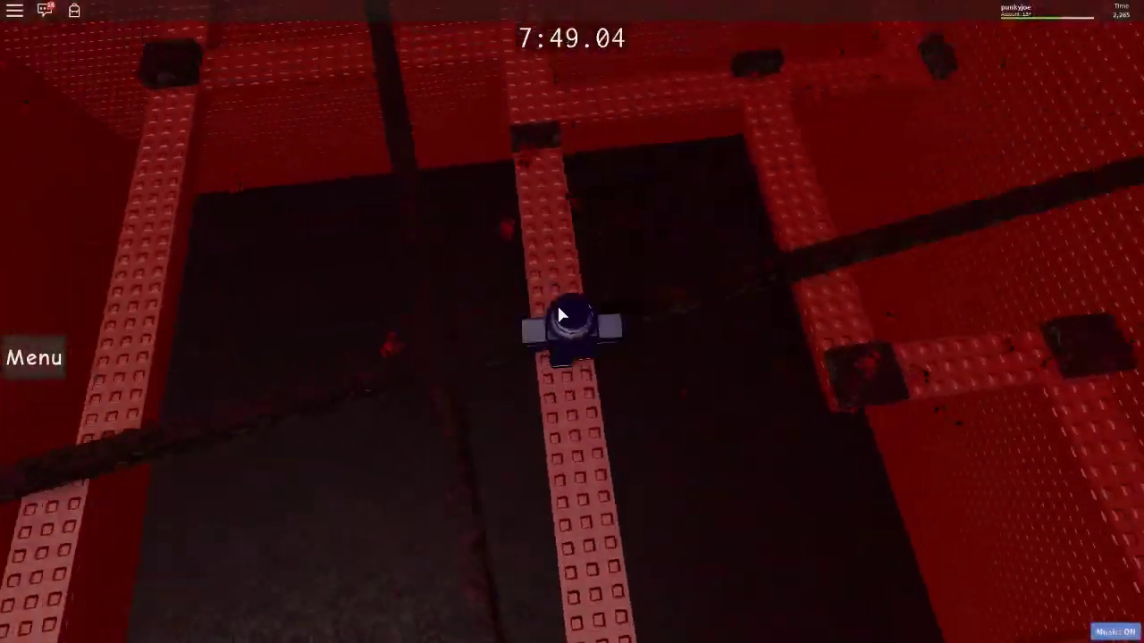
key(w)
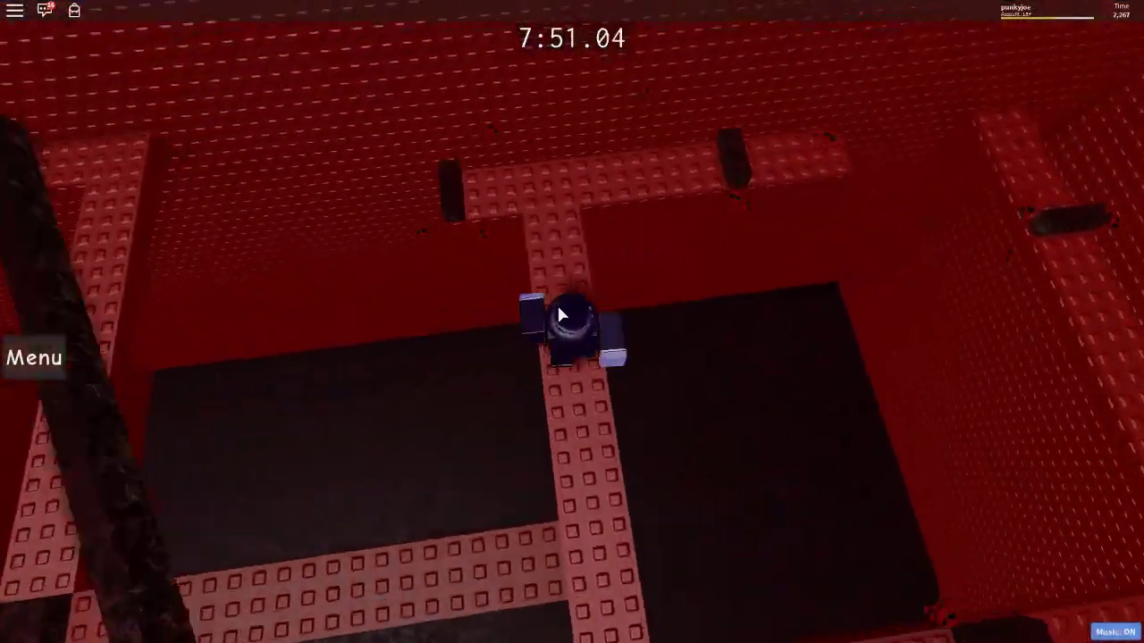
key(w)
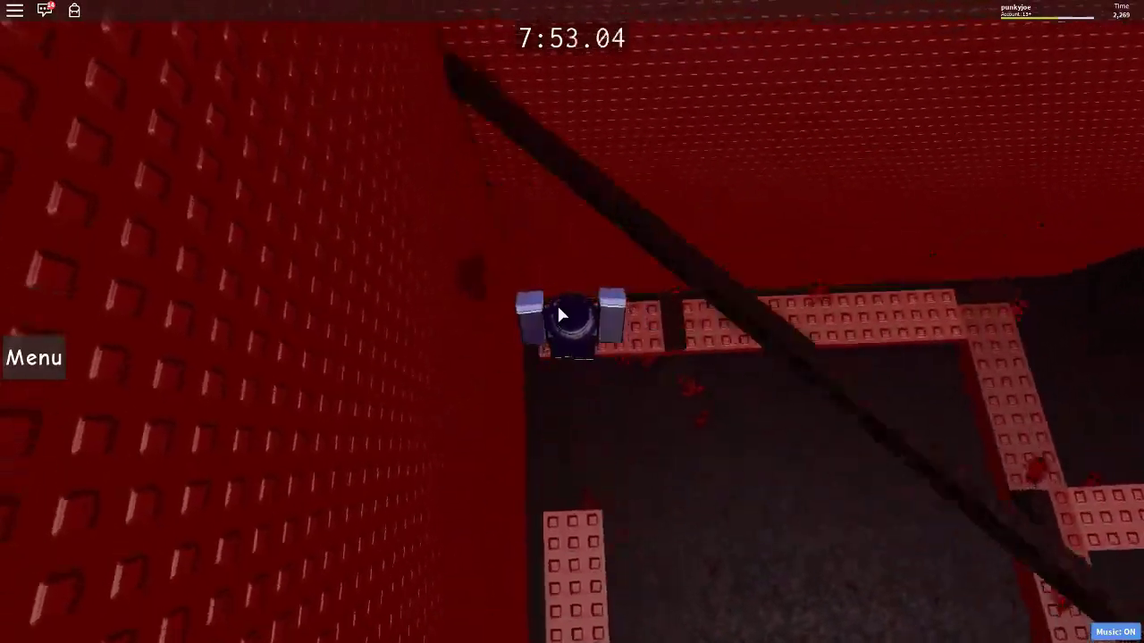
key(w)
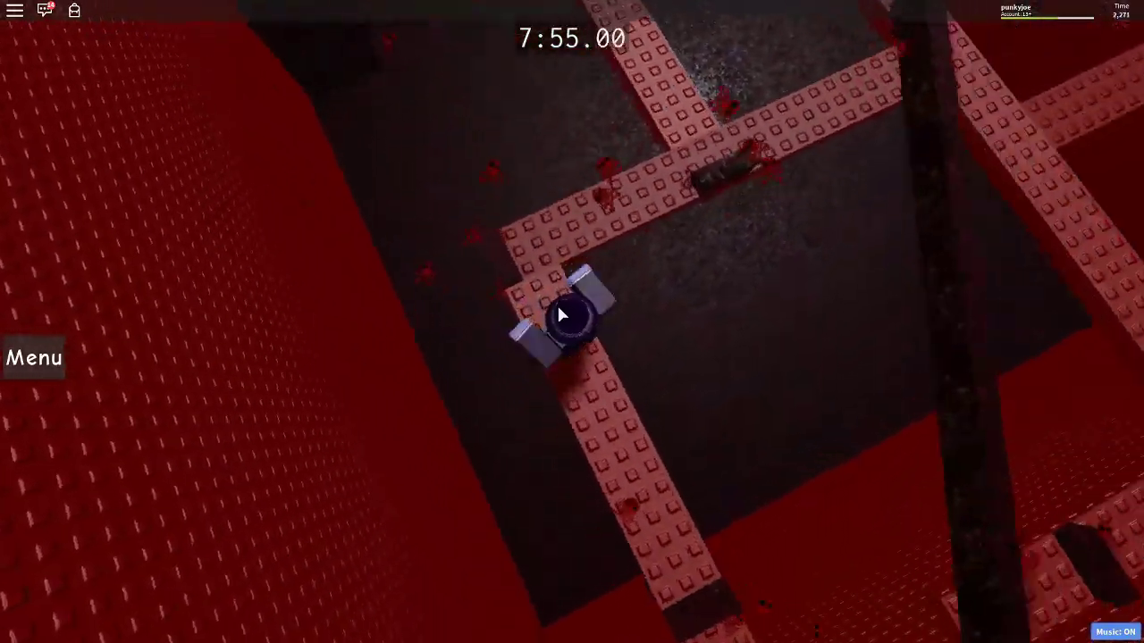
key(w)
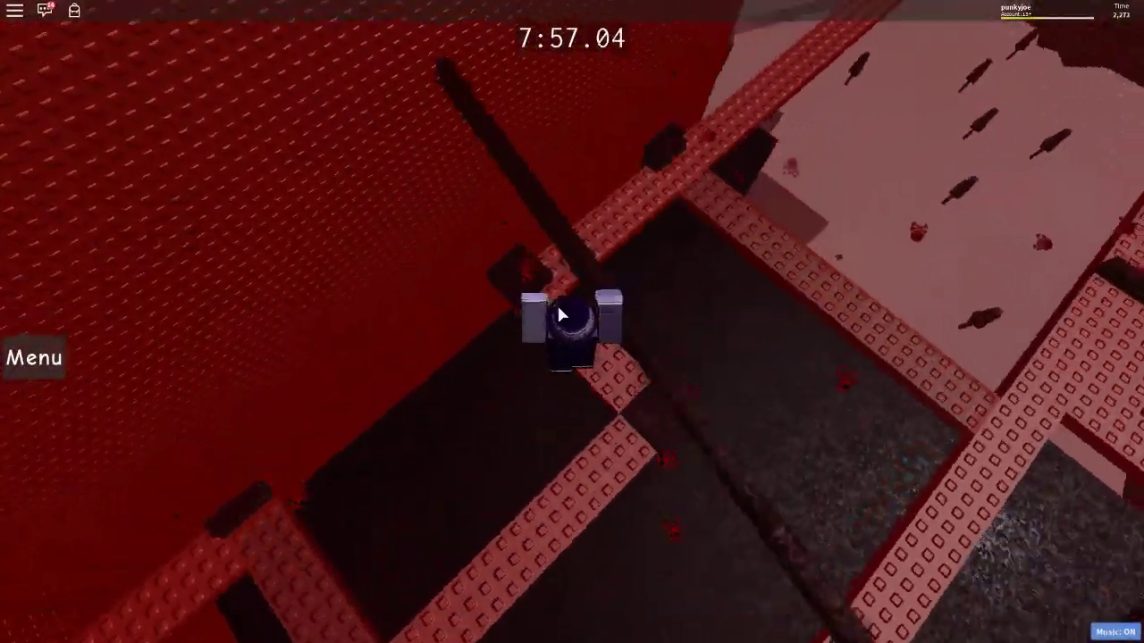
key(w)
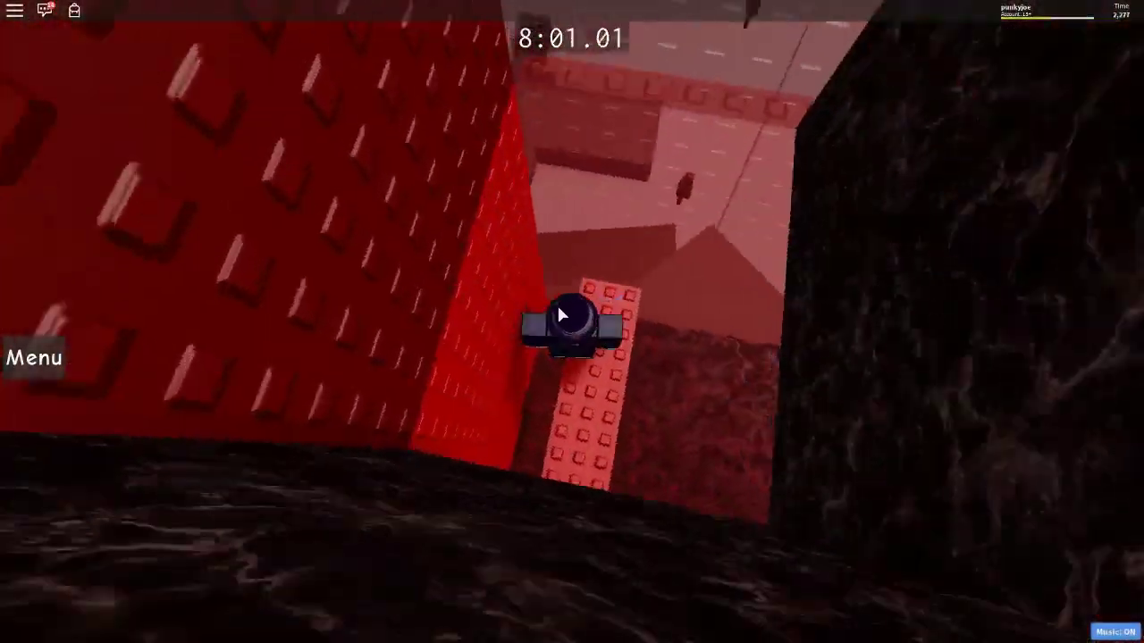
scroll(556, 303, up, 3)
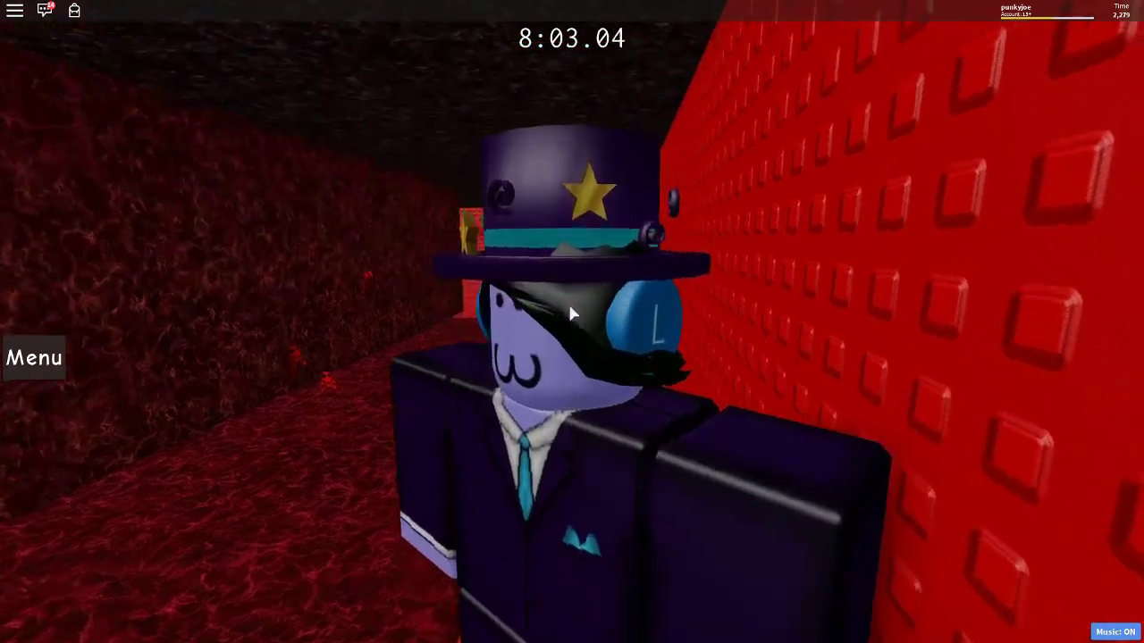
scroll(571, 313, down, 5)
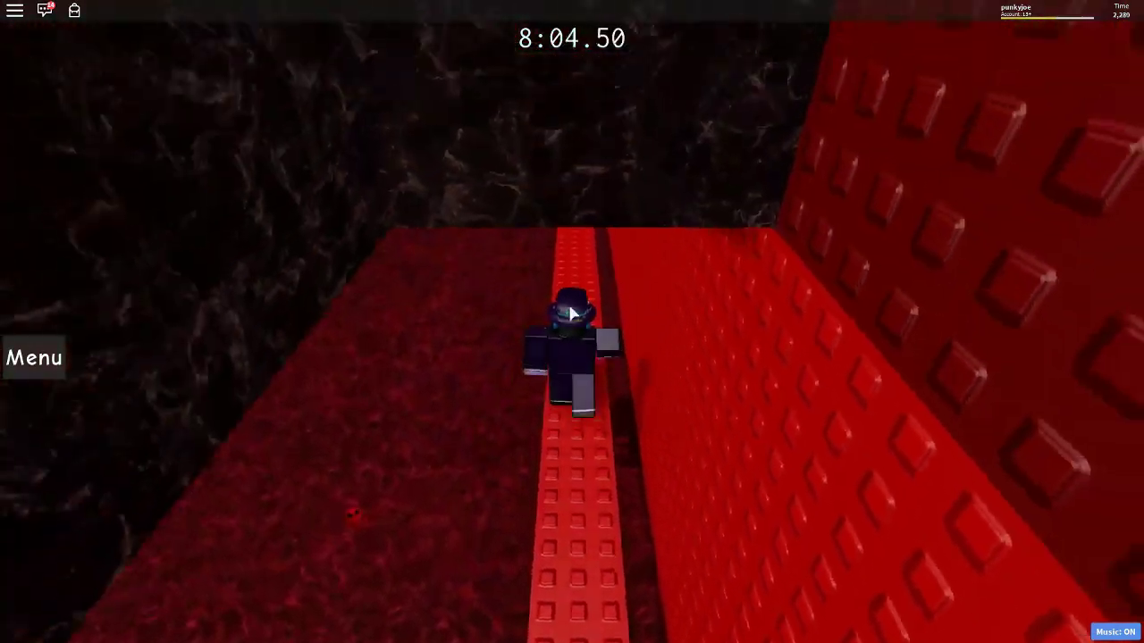
- Follow the thin red path around the corner to the brick-path junction
key(w)
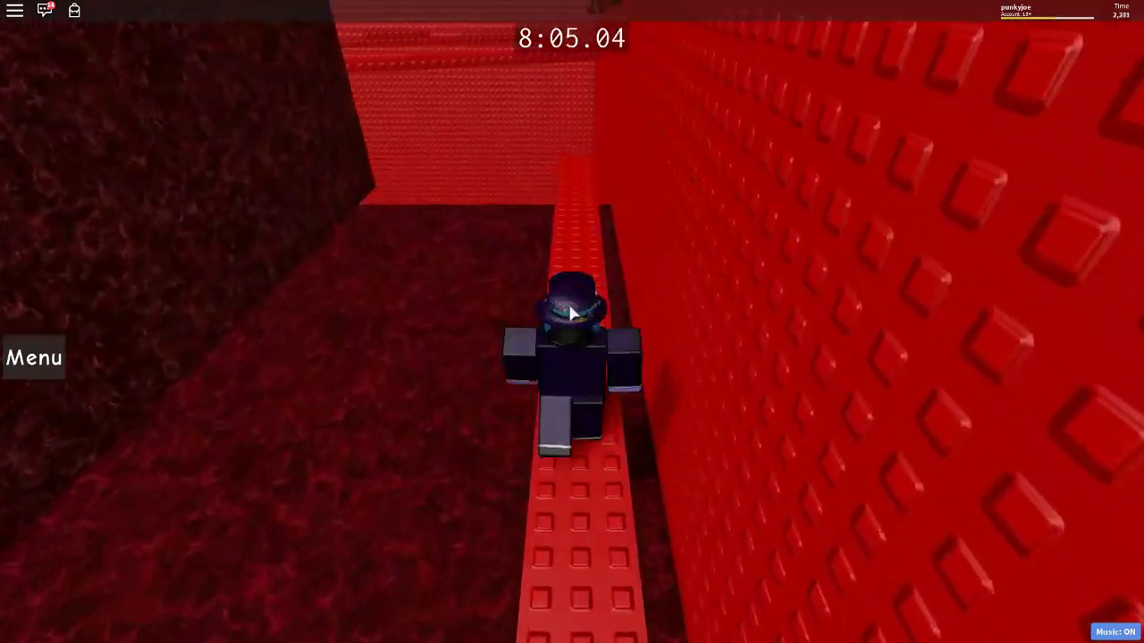
key(w)
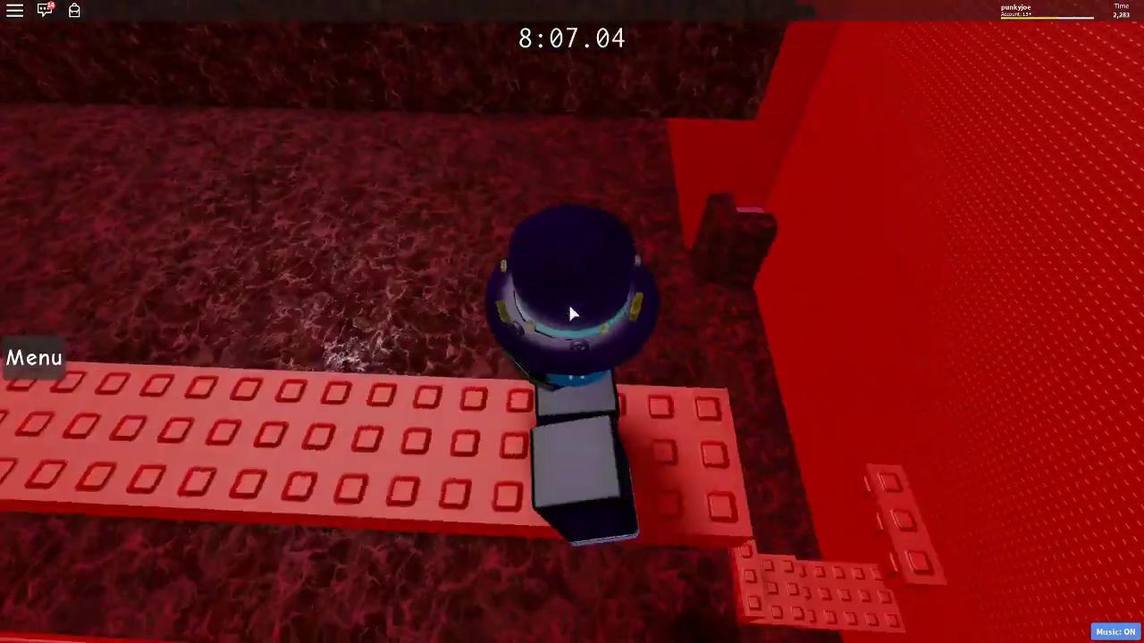
key(w)
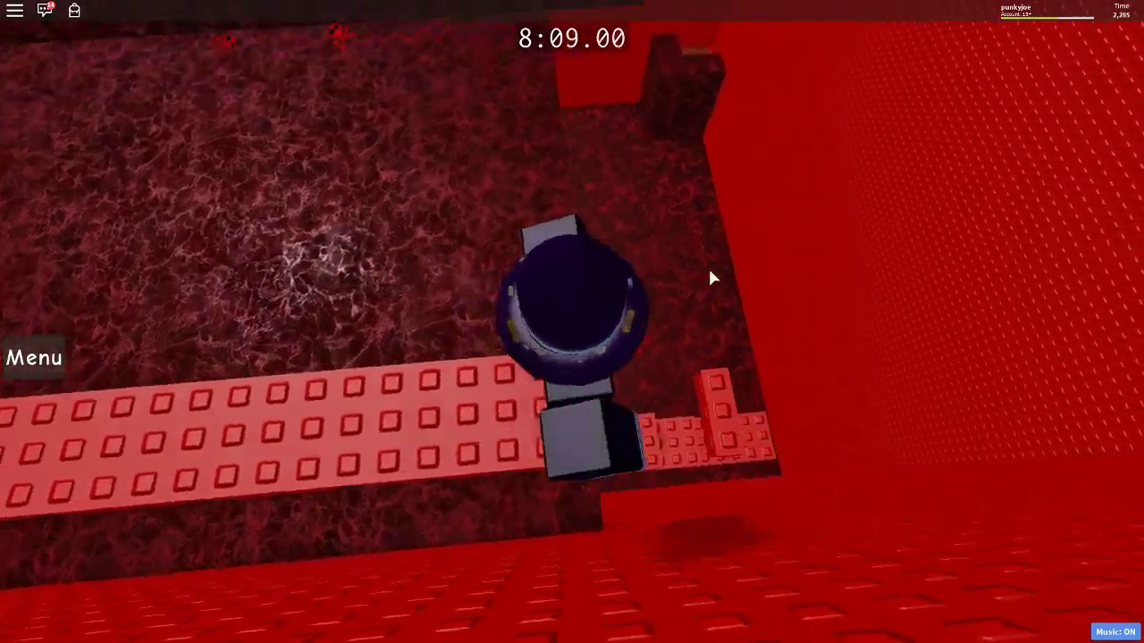
key(w)
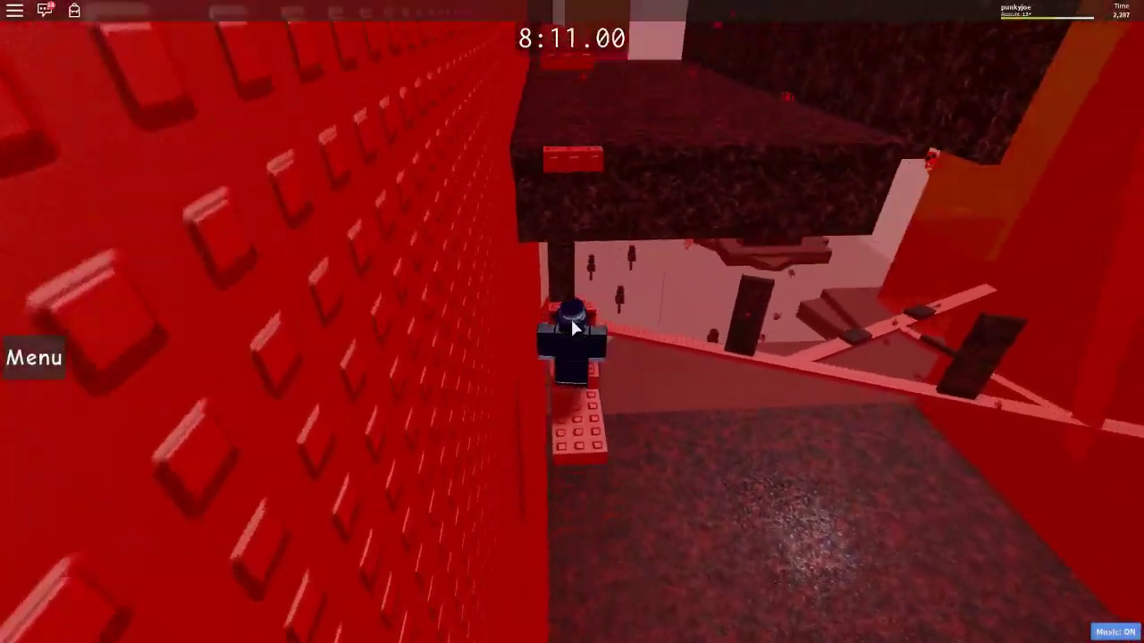
key(w)
scroll(570, 317, up, 3)
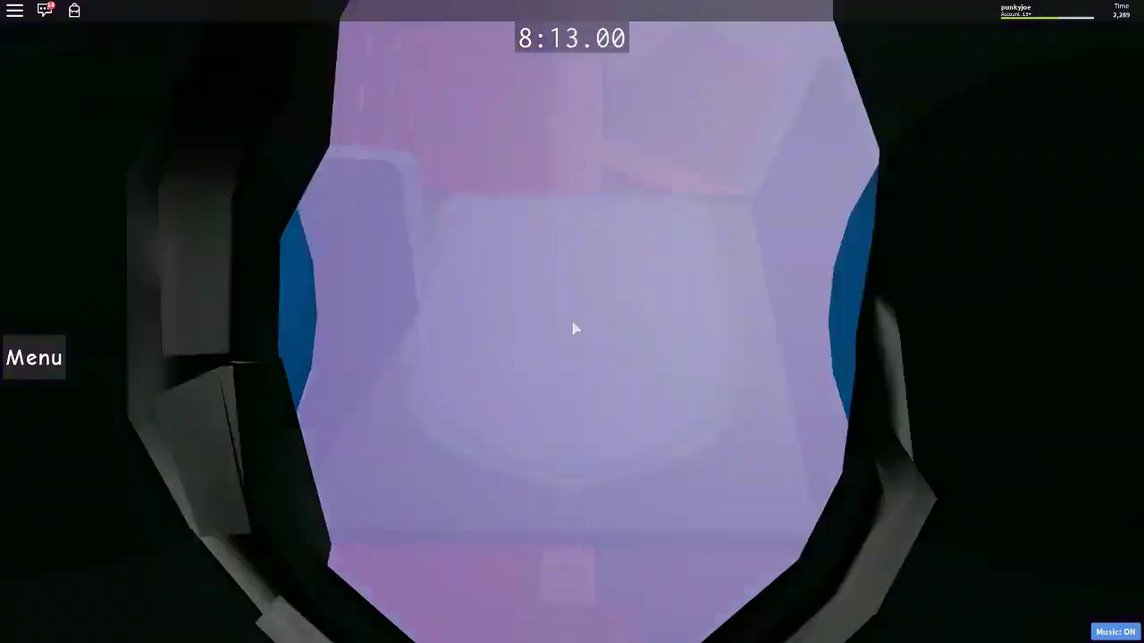
scroll(570, 316, down, 3)
key(w)
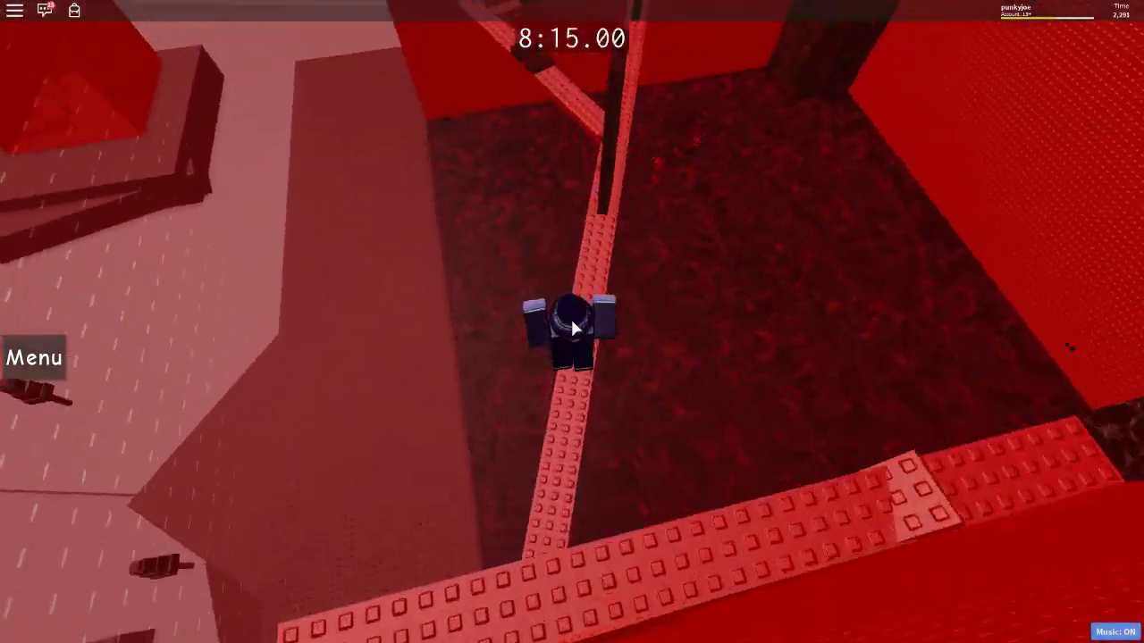
key(w)
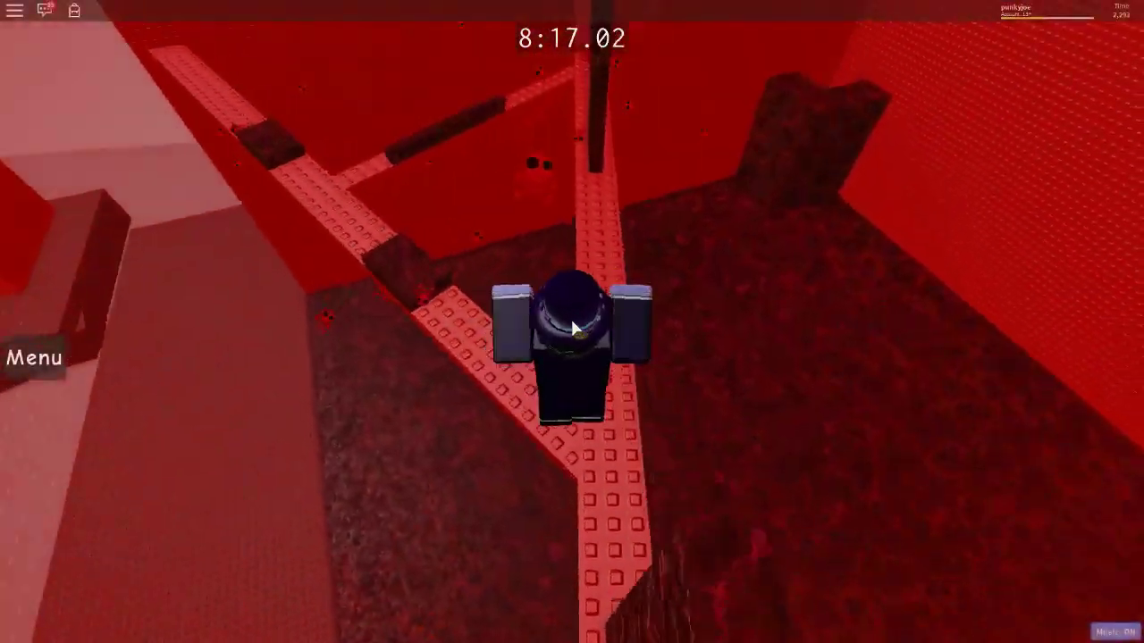
- Climb the straight red beam past the junction, with the timer reaching 8:35
key(w)
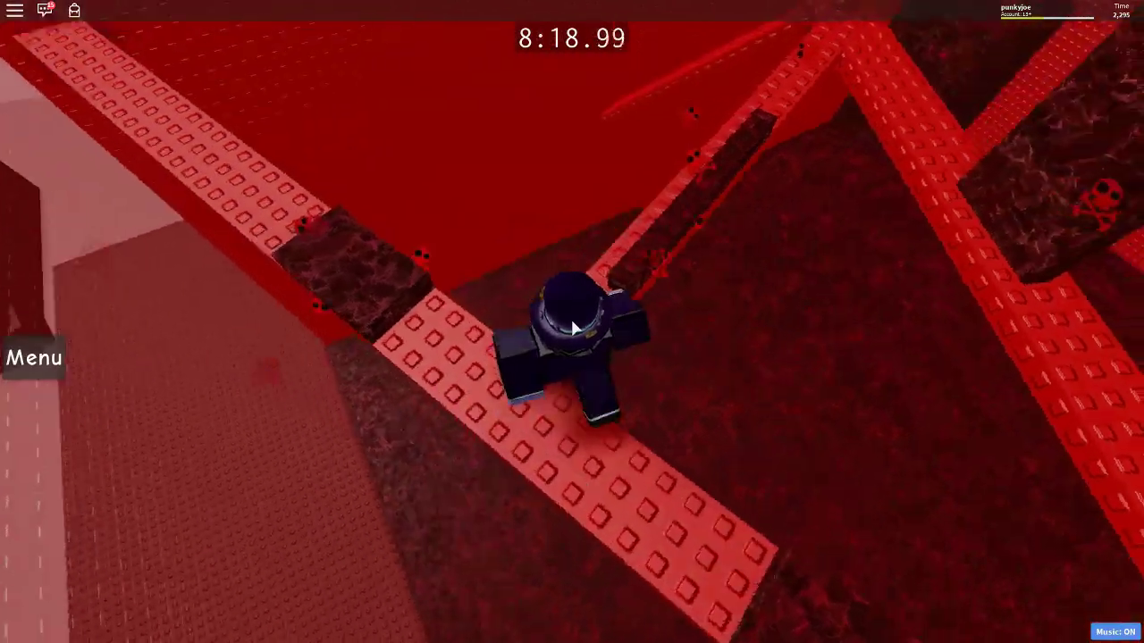
key(w)
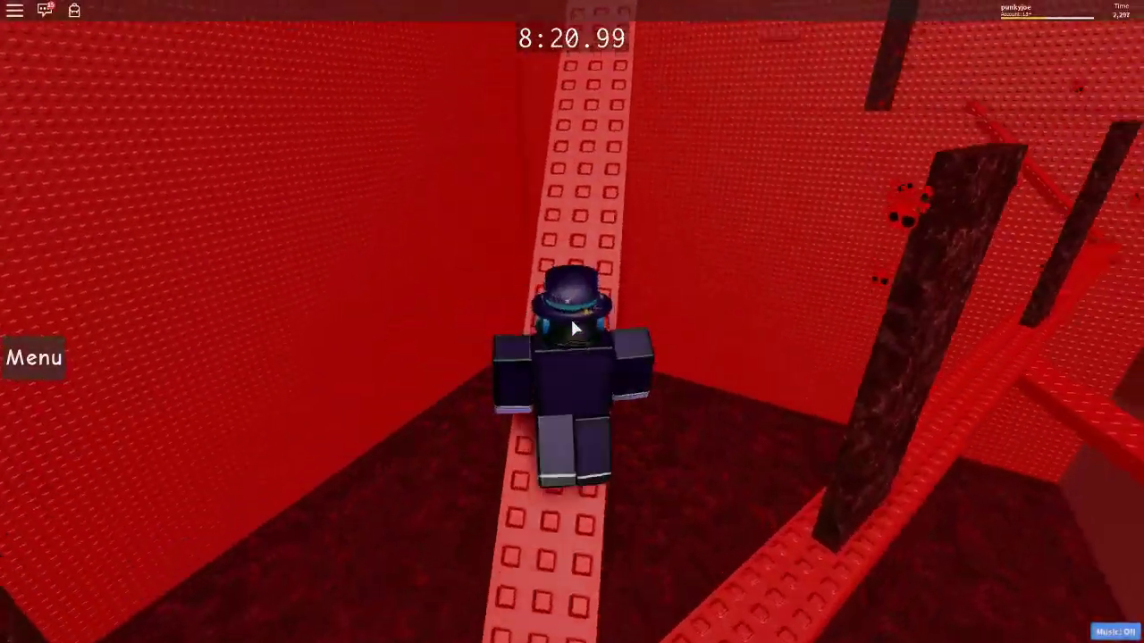
key(w)
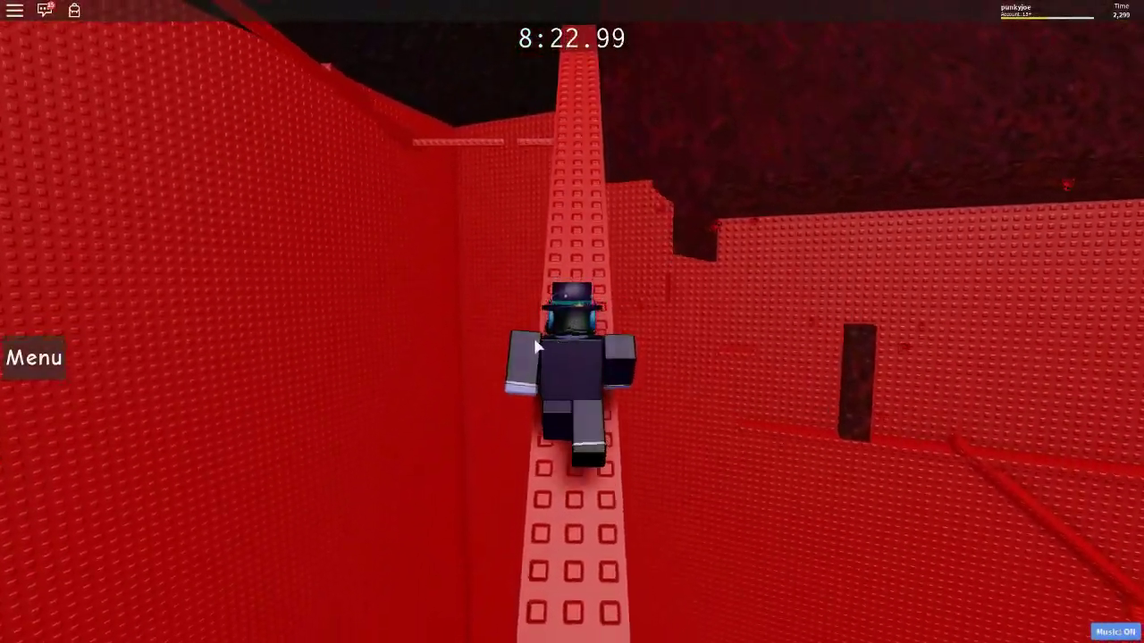
key(w)
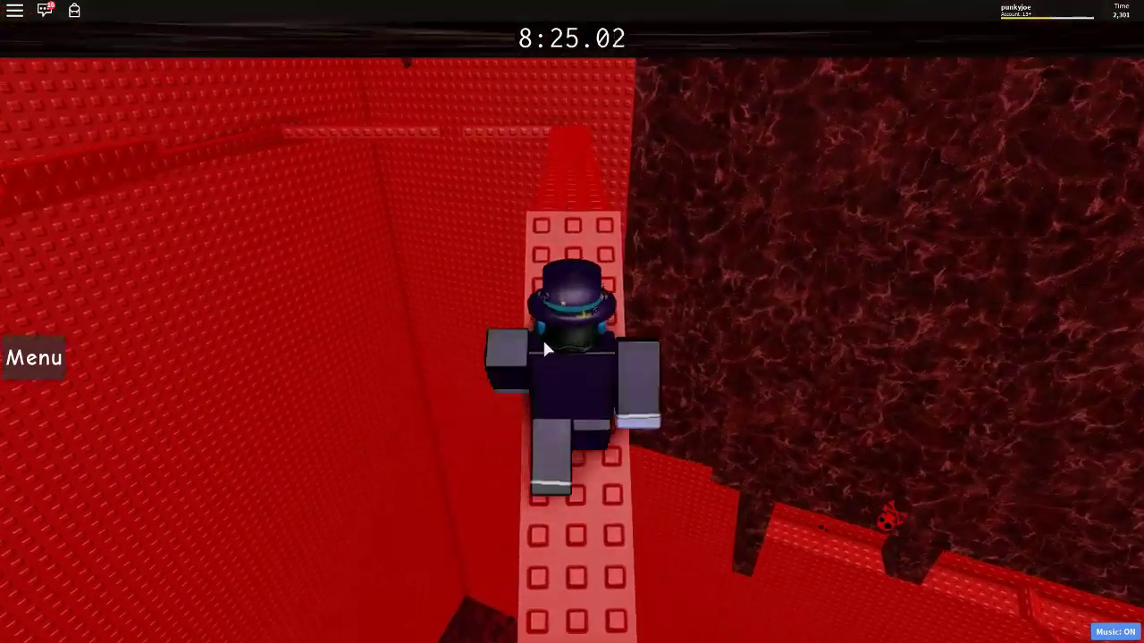
key(w)
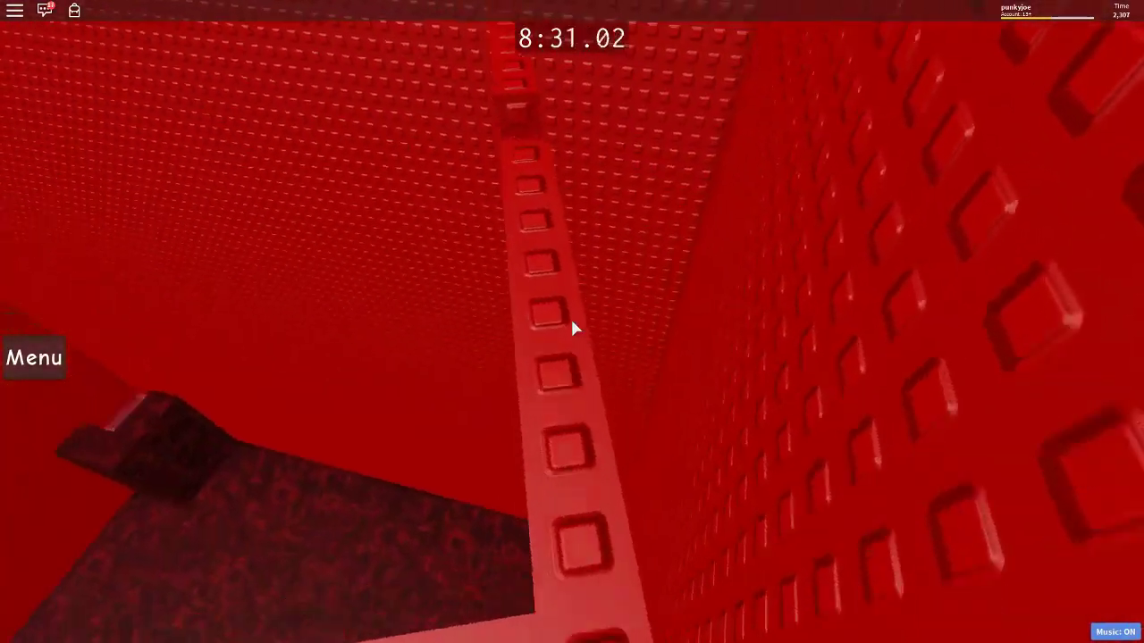
key(w)
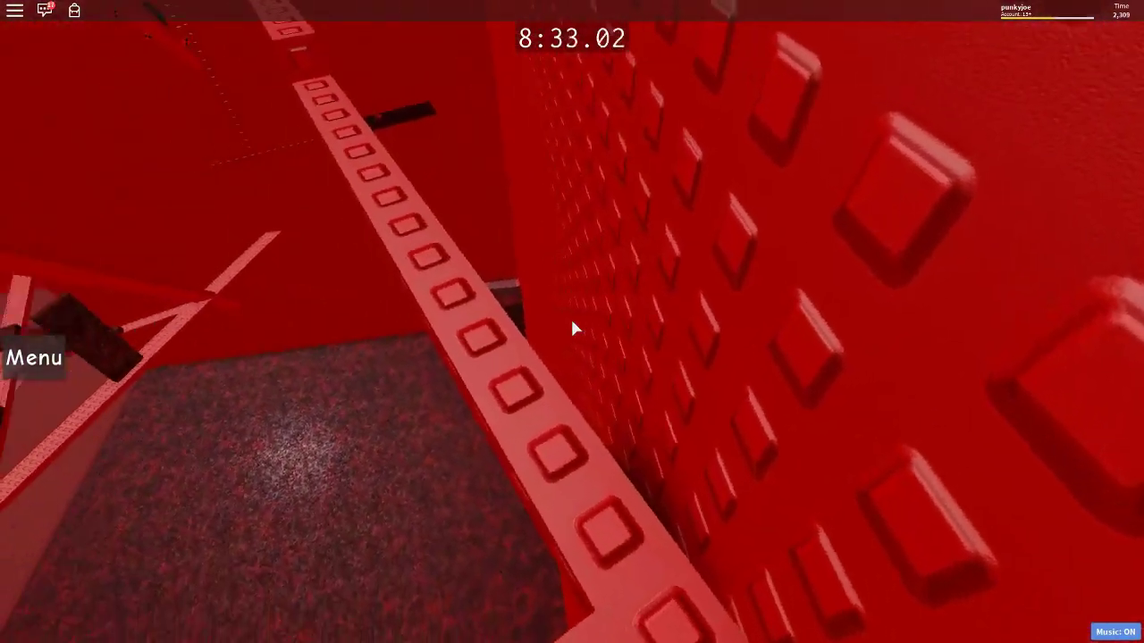
key(w)
scroll(570, 317, down, 3)
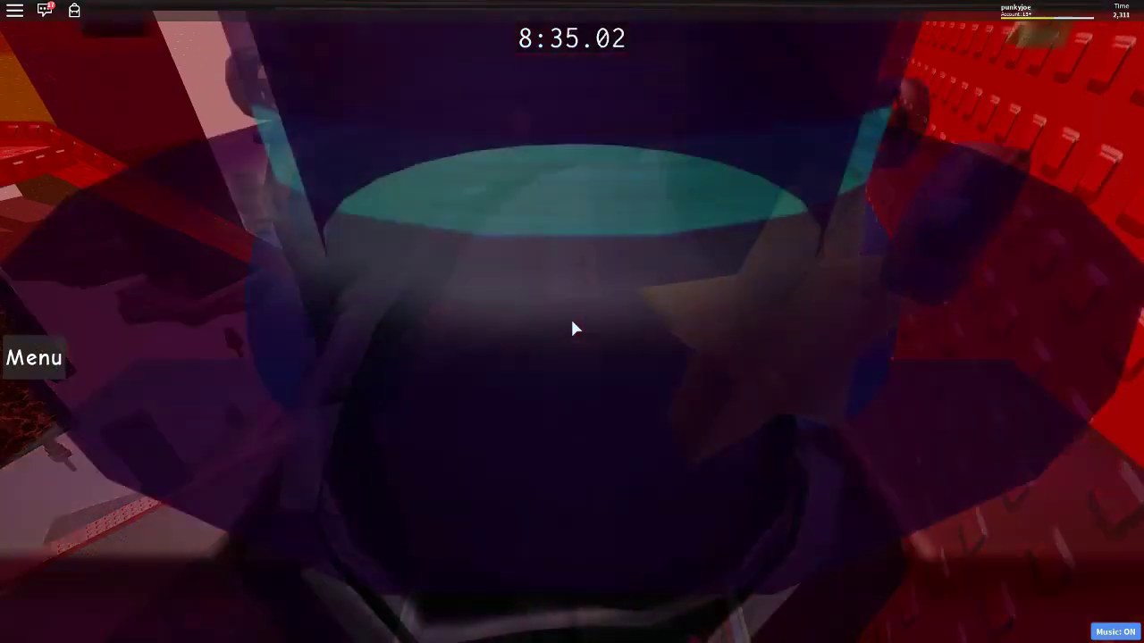
scroll(570, 316, down, 3)
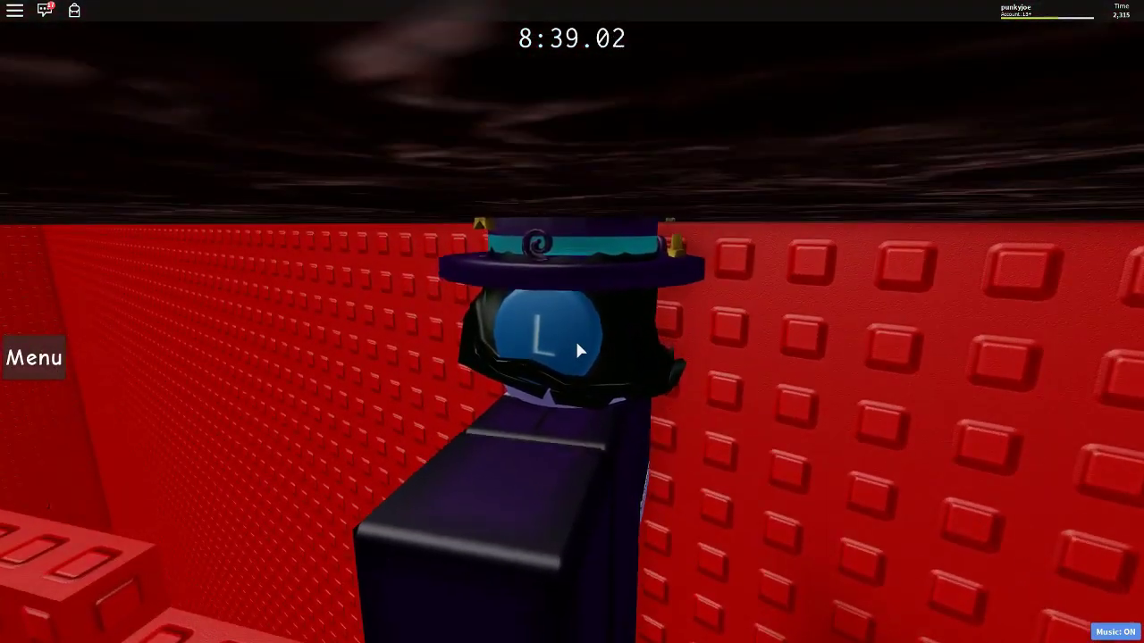
scroll(609, 303, up, 5)
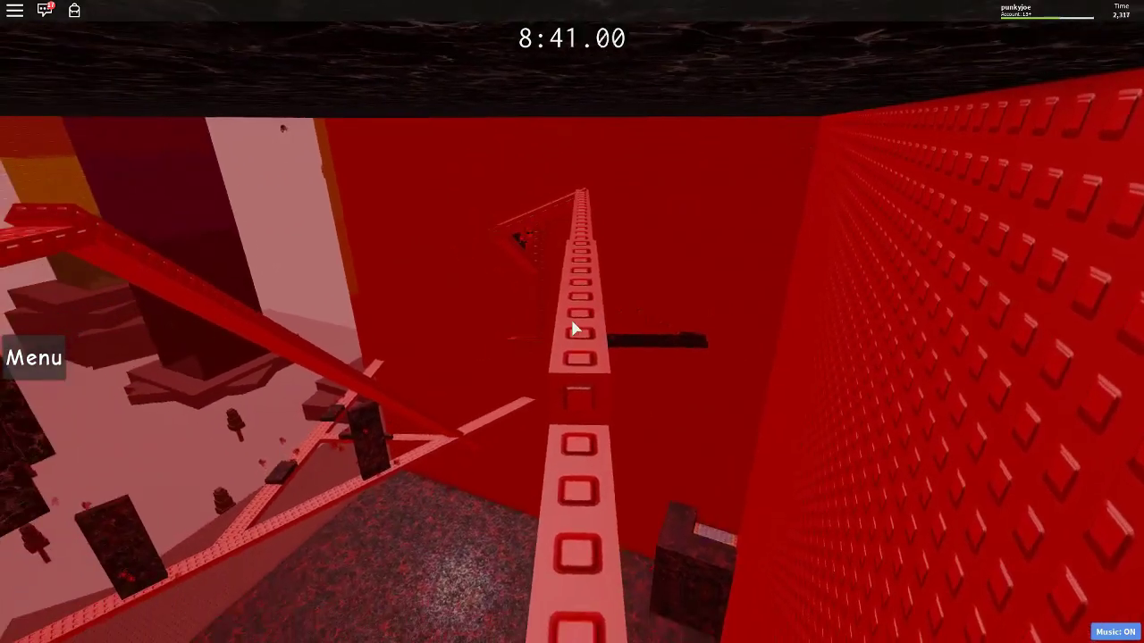
- Walk along the red path and crossing red beams, then jump onto the dark beam
key(w)
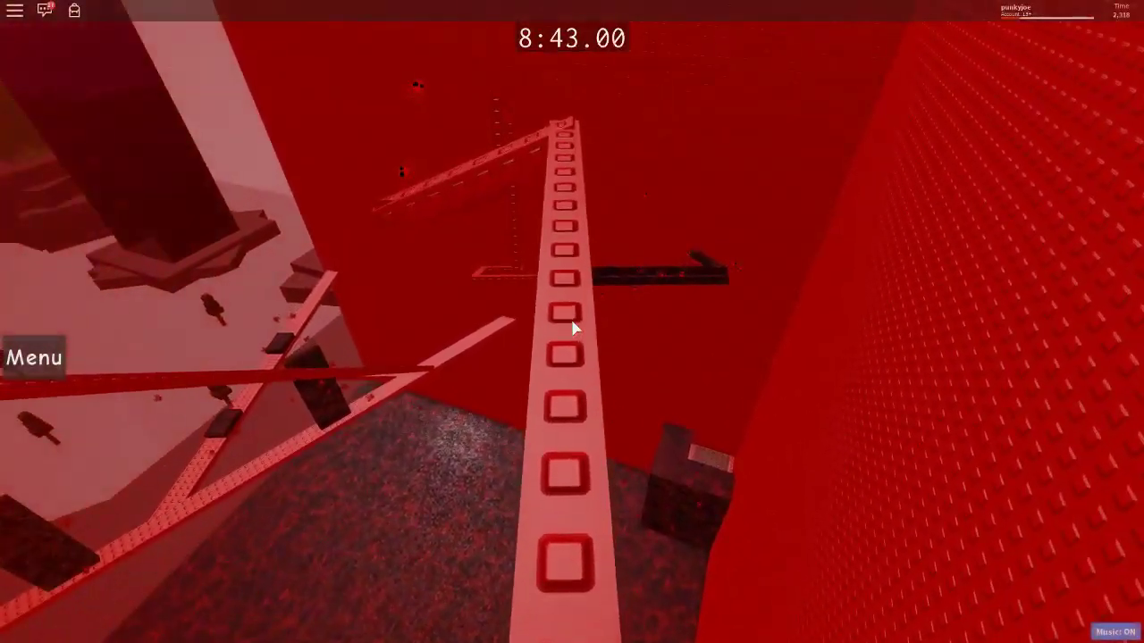
key(w)
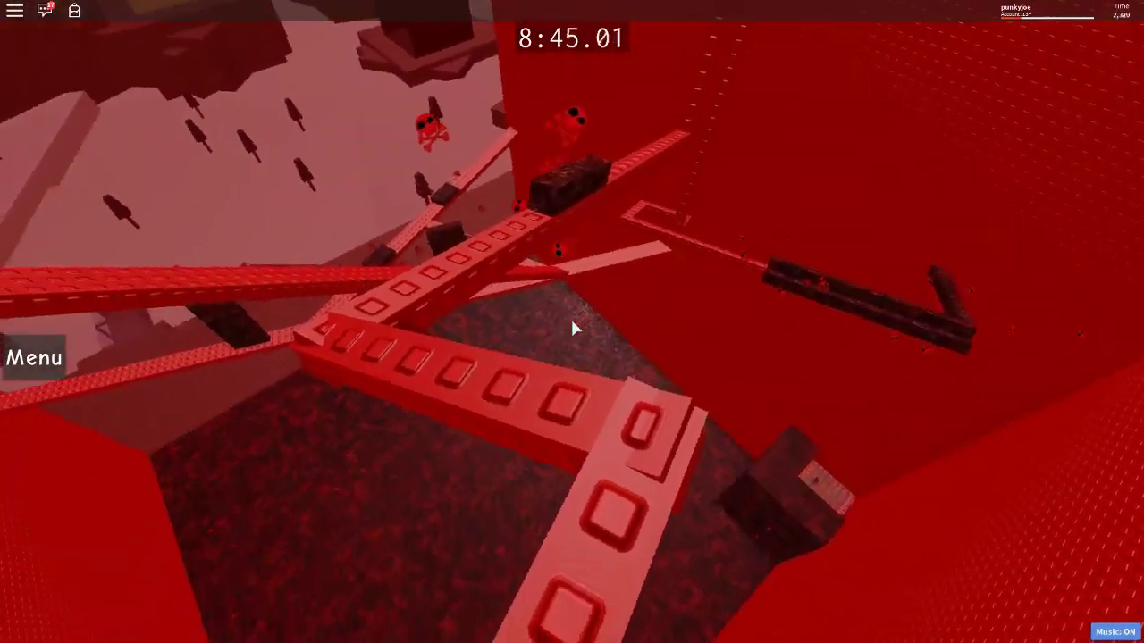
key(w)
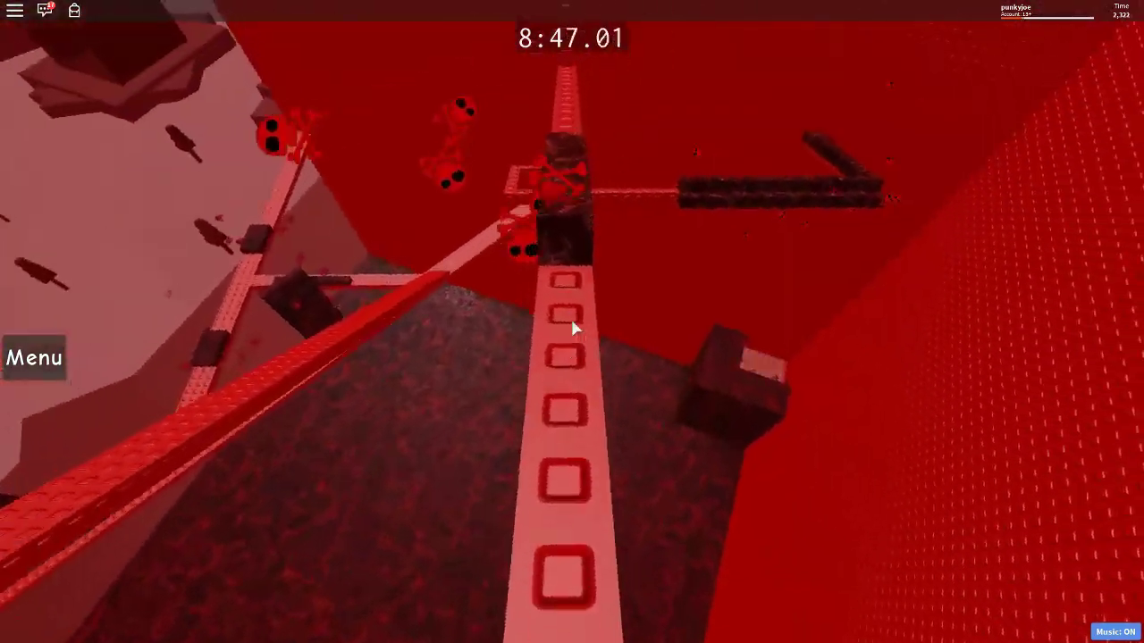
key(w)
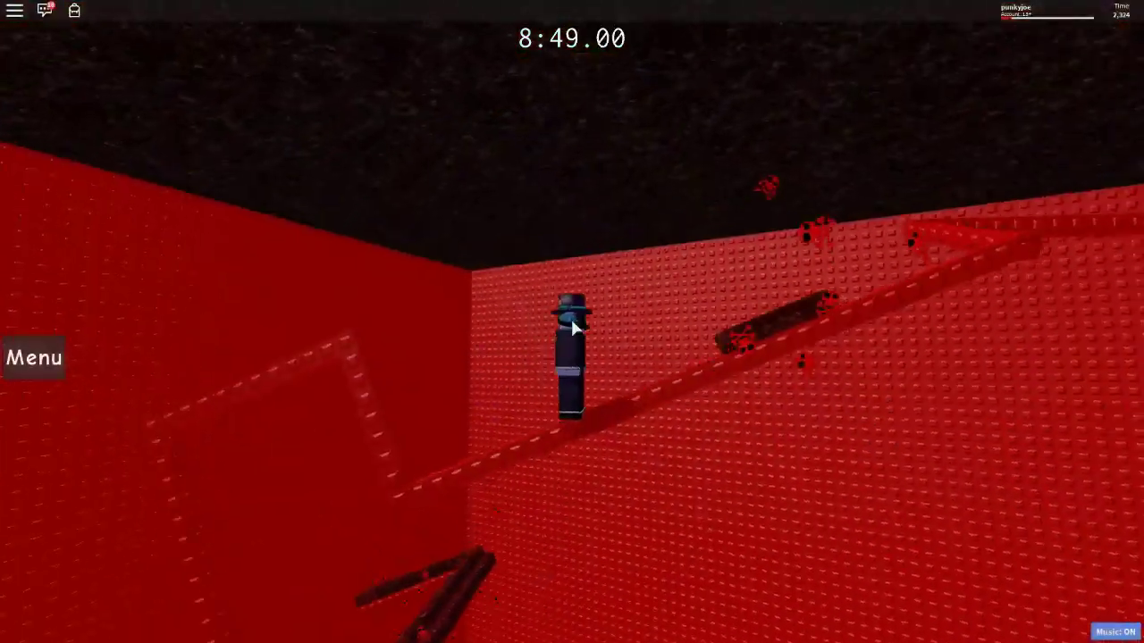
key(w)
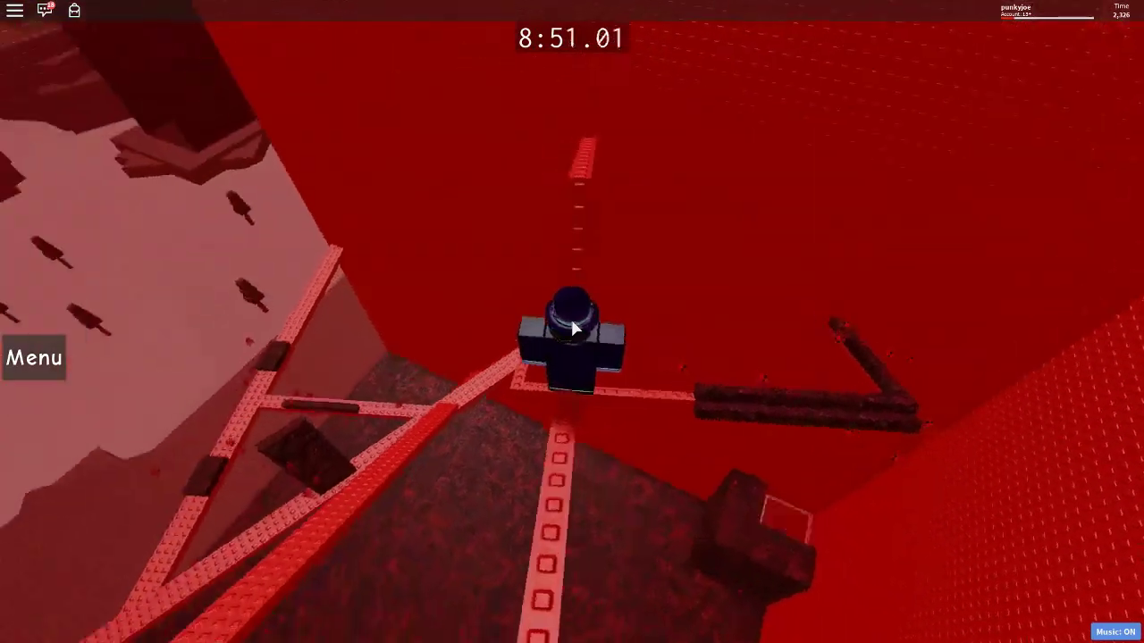
key(w)
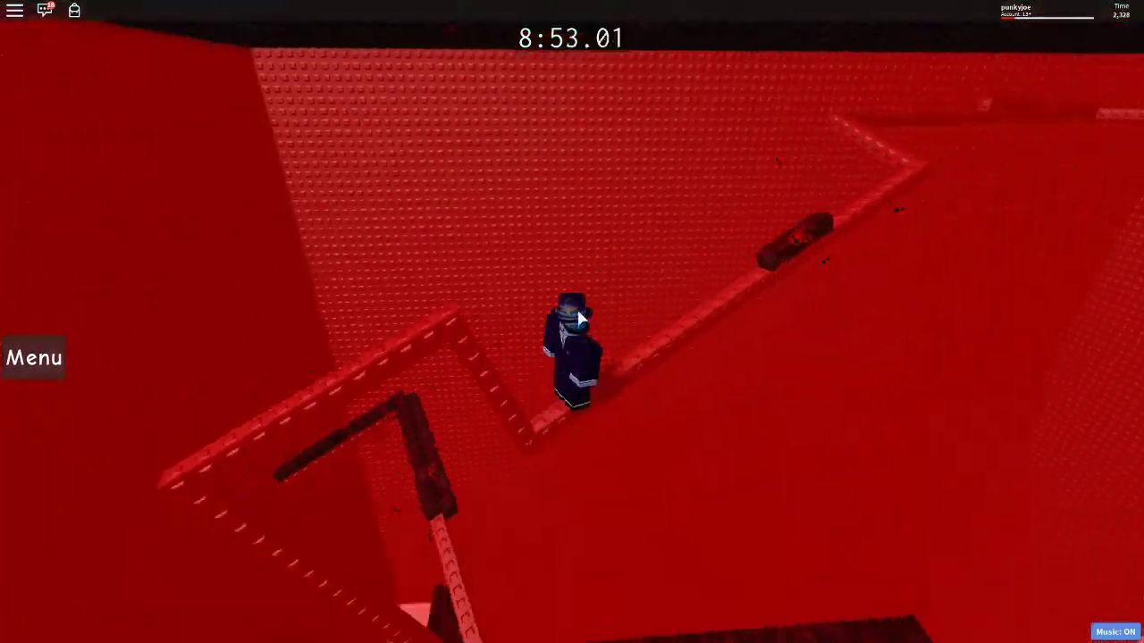
key(w)
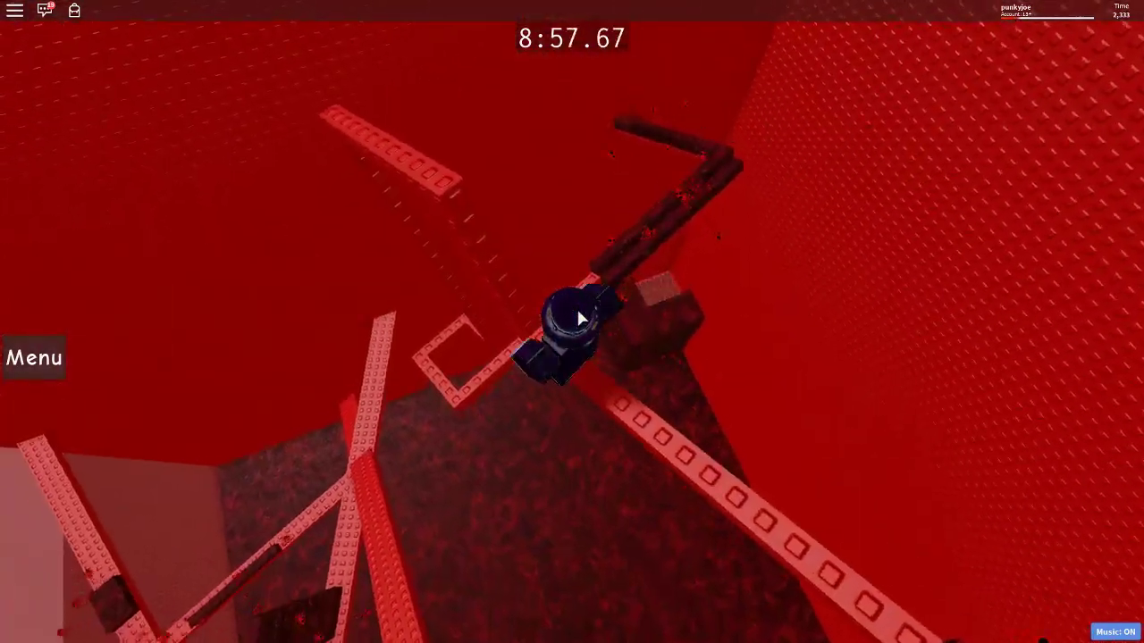
key(w)
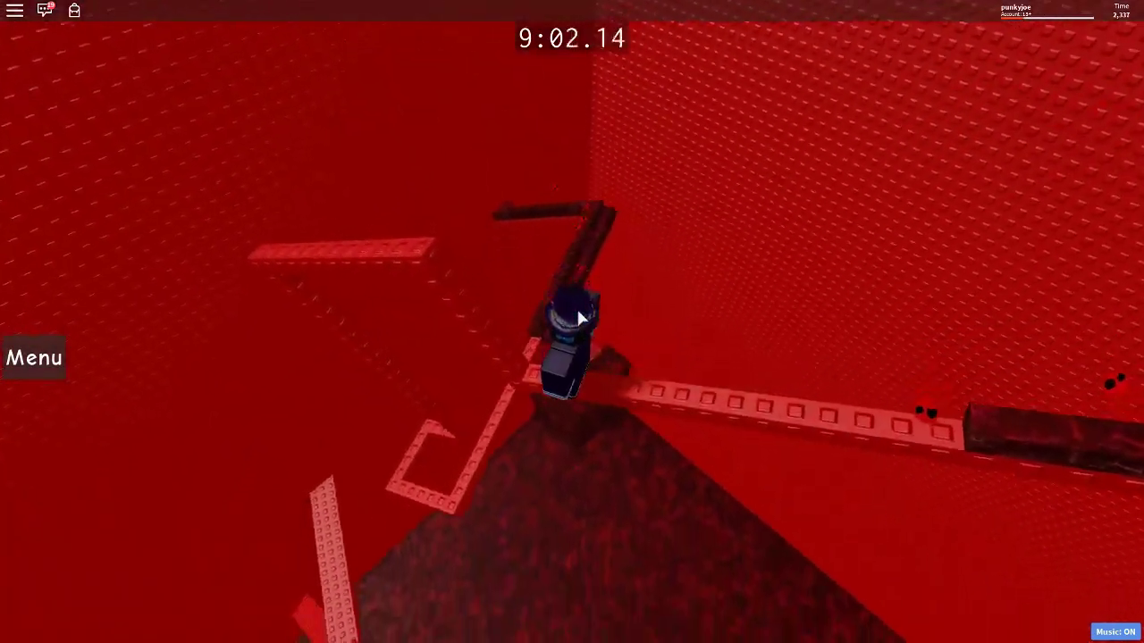
- Look down from above to line up, then follow the dark beam onto the finish platform
drag(577, 307, 636, 161)
drag(583, 256, 583, 257)
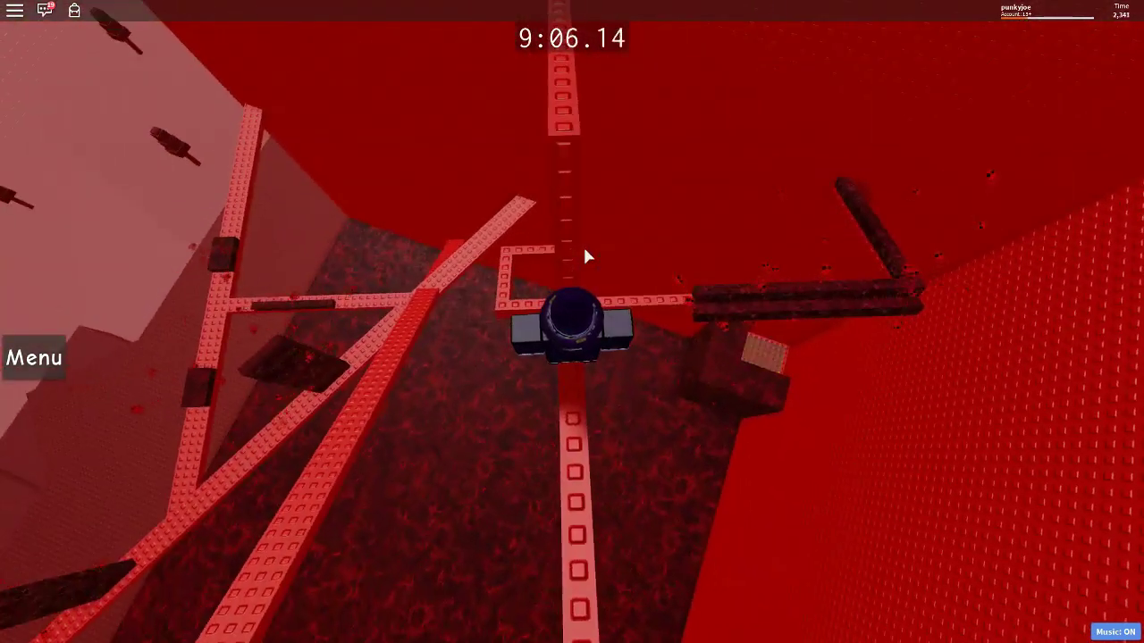
drag(583, 257, 582, 256)
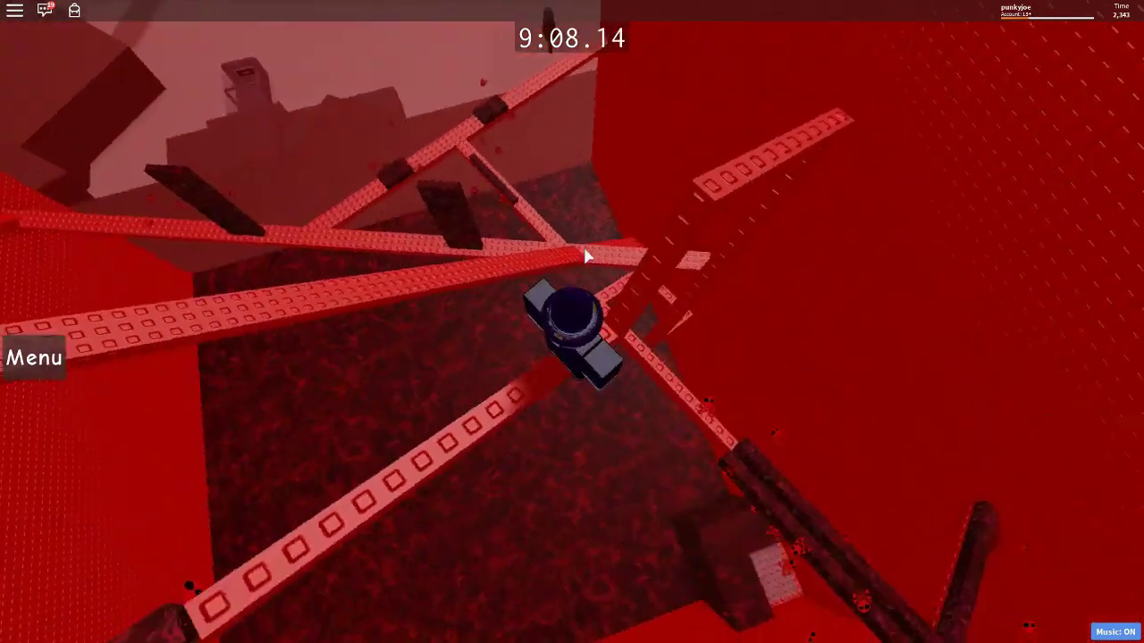
key(w)
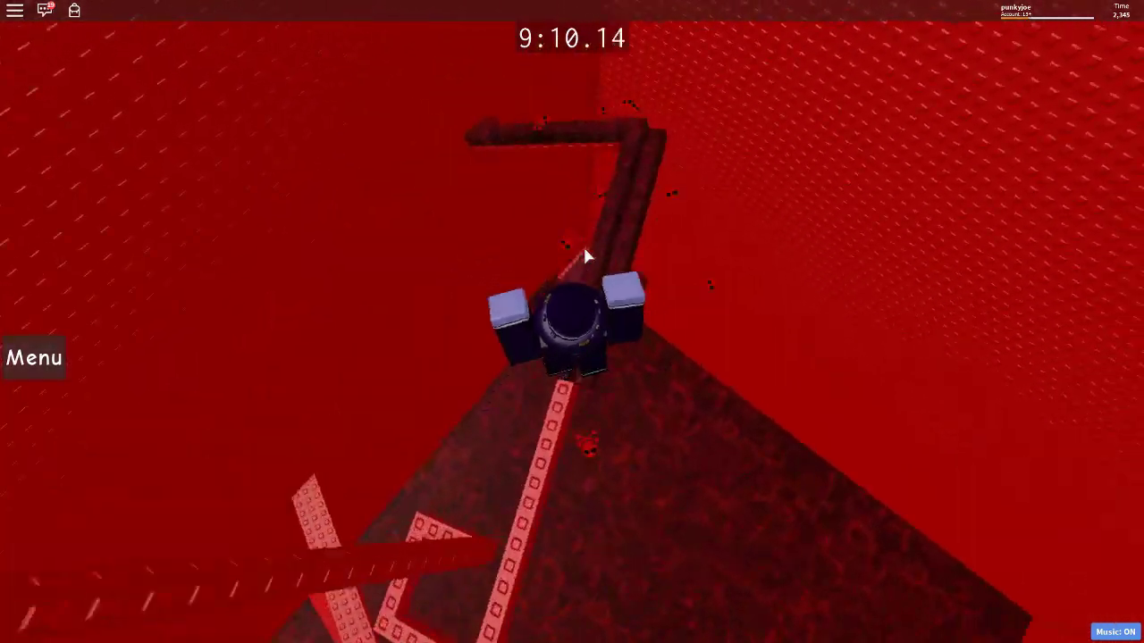
key(w)
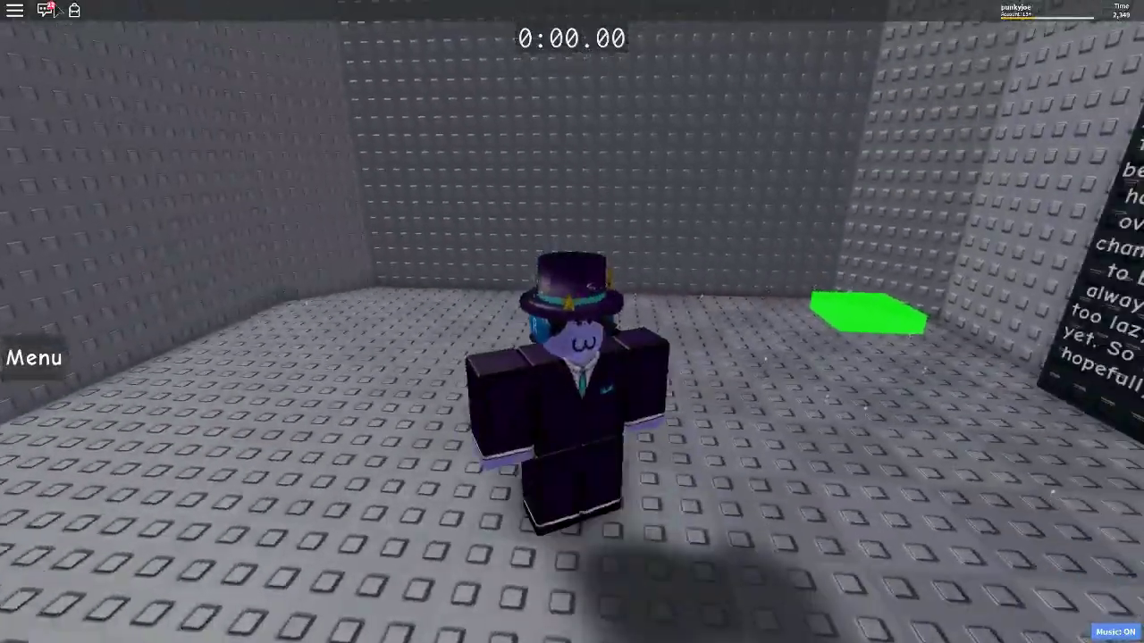
- Open chat to show the 9:12.30 win message and walk up to the winner-room text board
click(46, 10)
key(w)
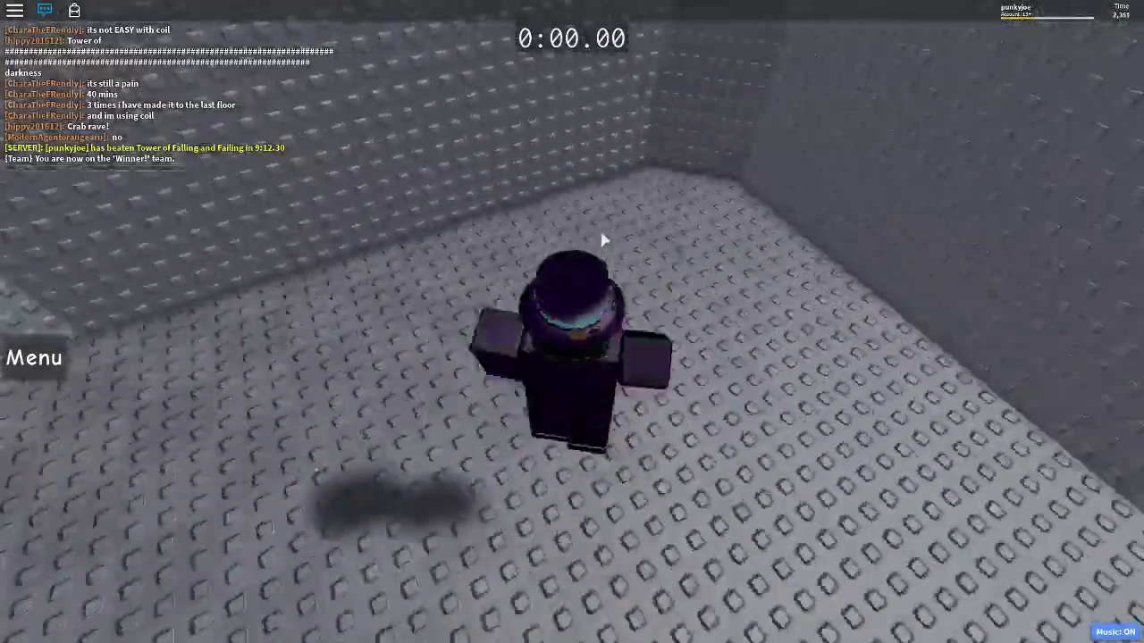
key(w)
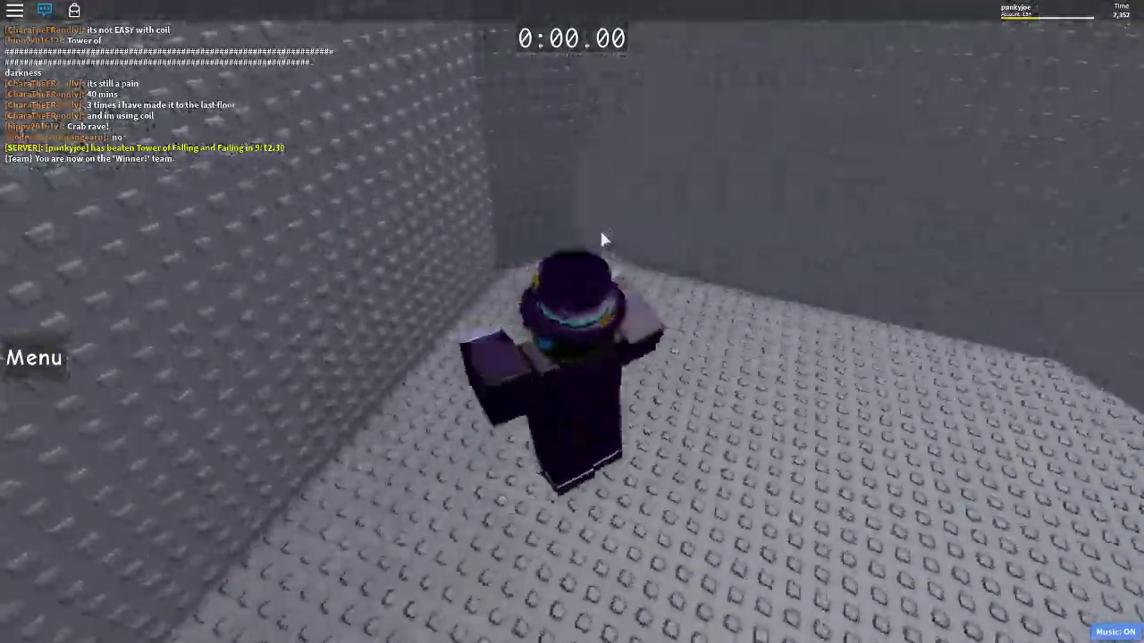
key(w)
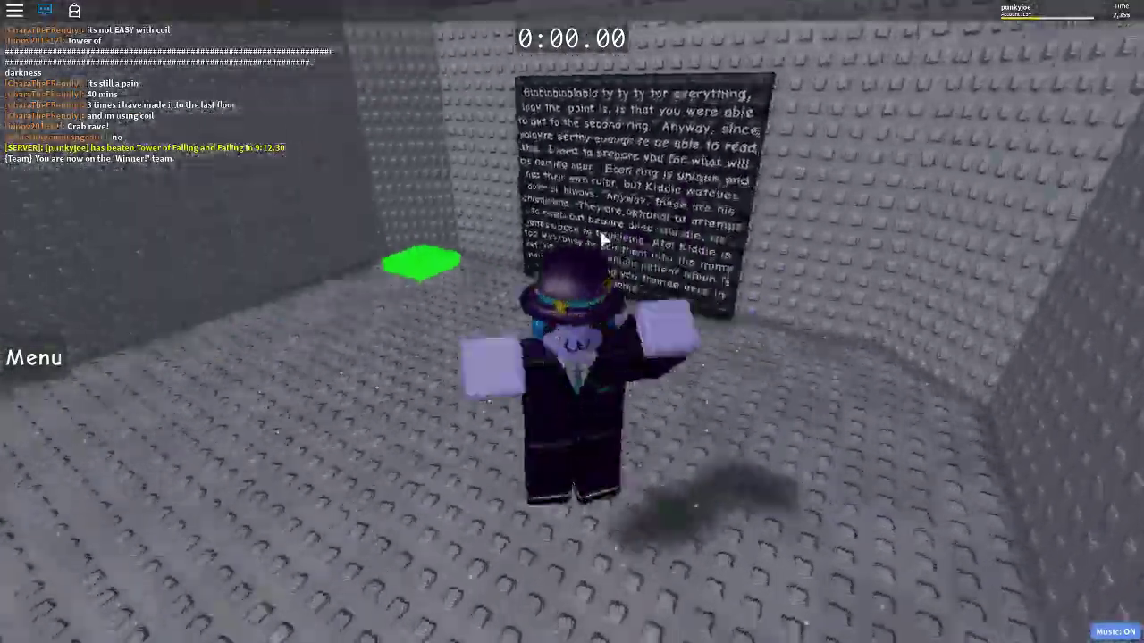
key(w)
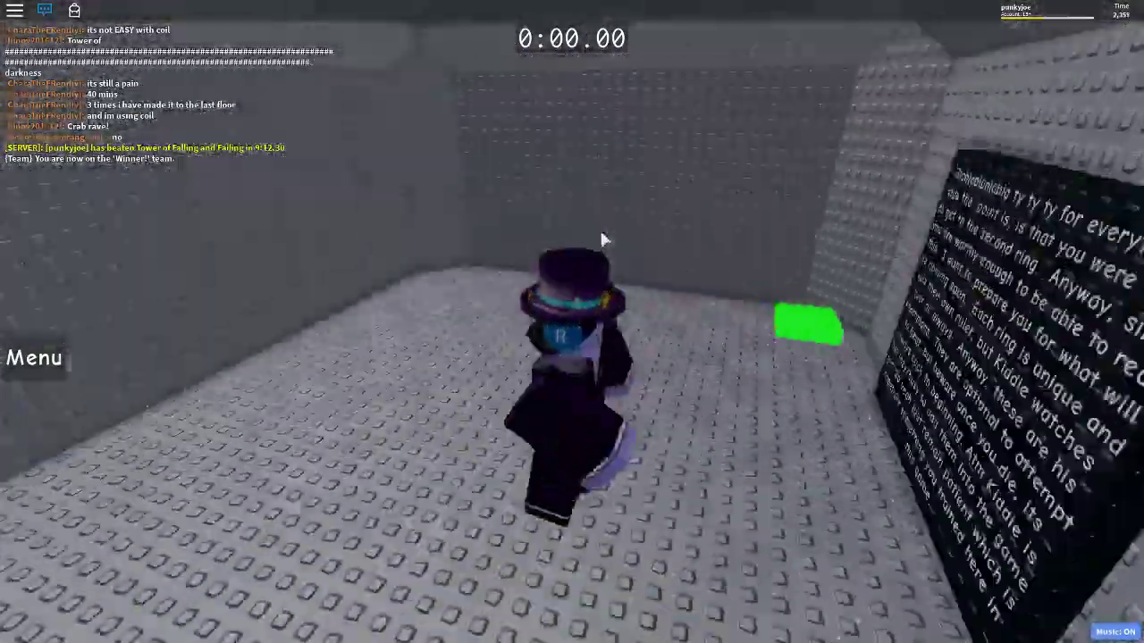
key(w)
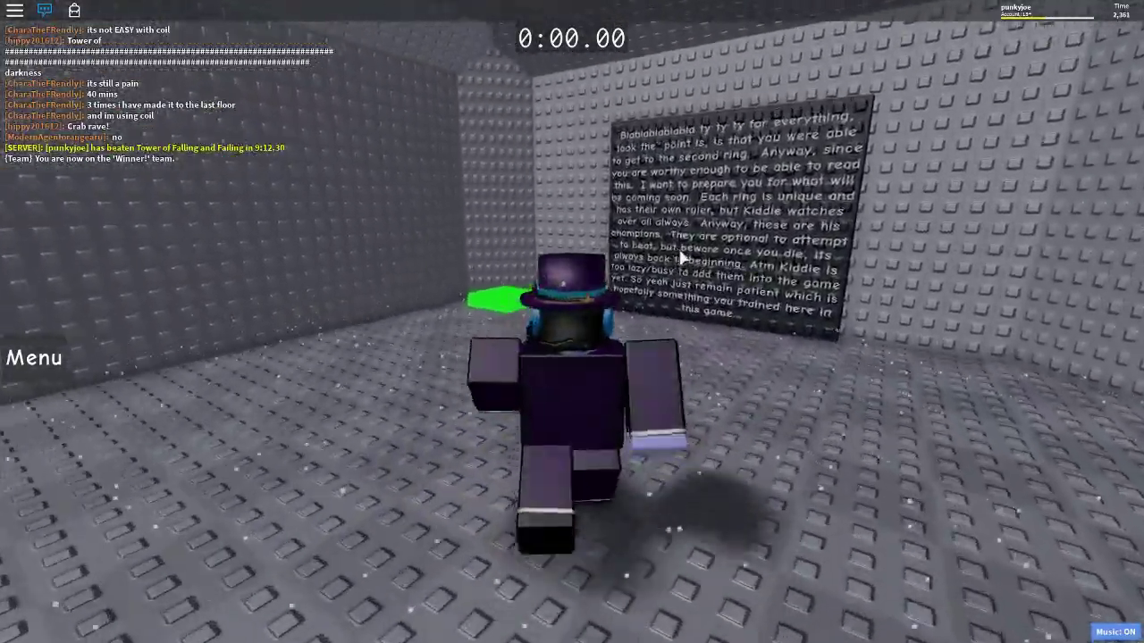
key(w)
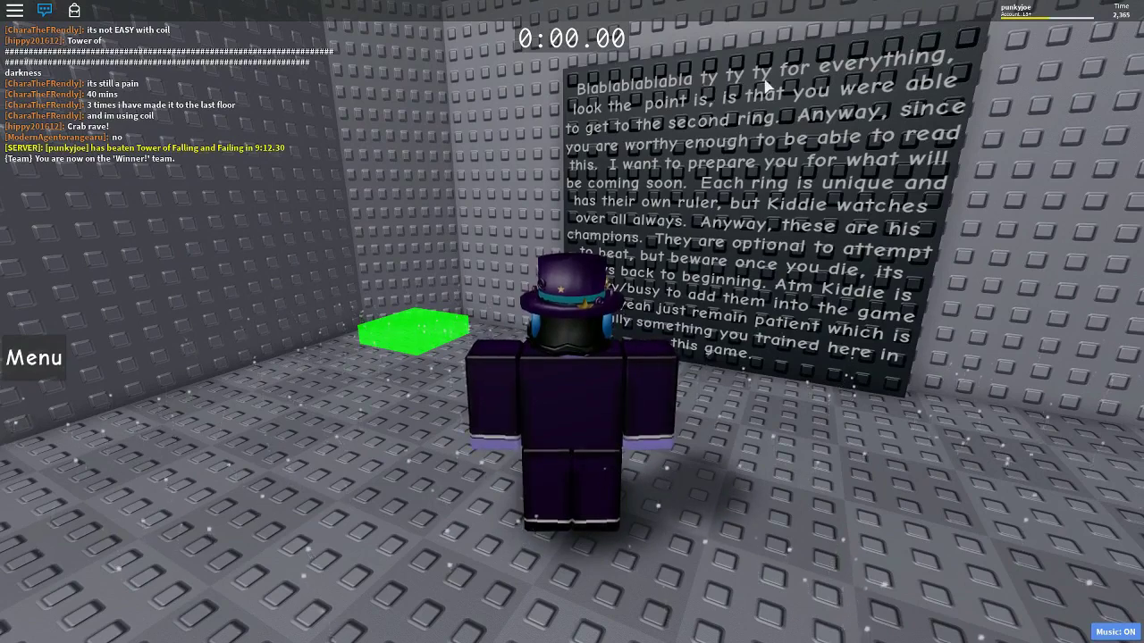
drag(766, 85, 610, 253)
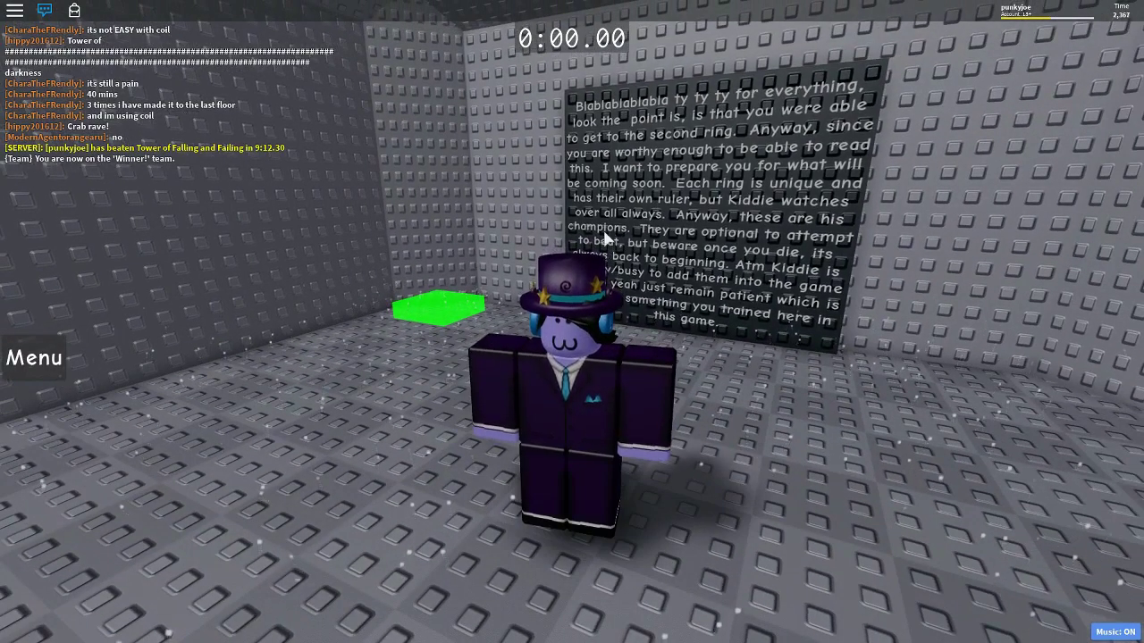